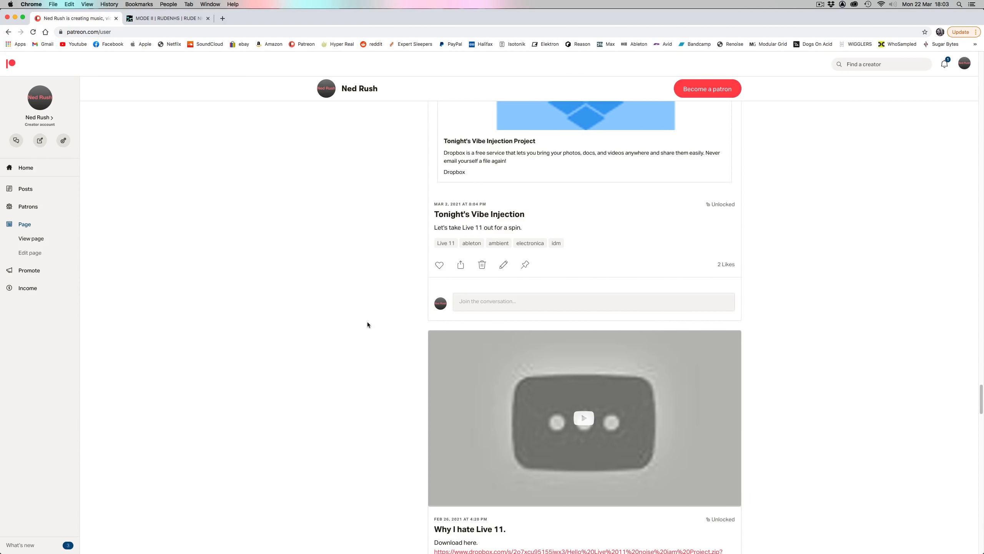
Step: Look through the posts on the Patreon creator page and the MODE II album page on Bandcamp
{"action": "scroll", "coordinate": [367, 323], "scroll_direction": "down", "scroll_amount": 20}
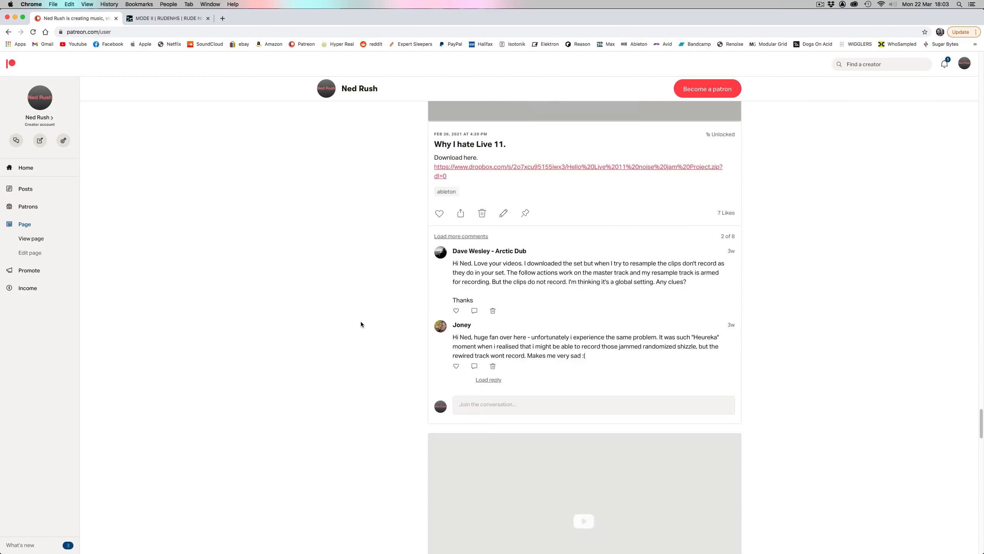
{"action": "scroll", "coordinate": [354, 323], "scroll_direction": "down", "scroll_amount": 10}
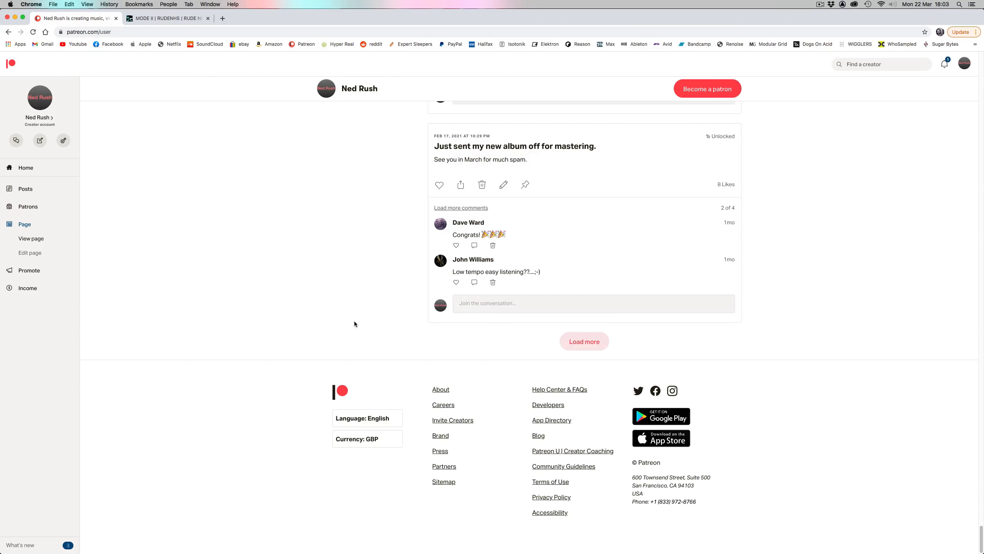
{"action": "scroll", "coordinate": [351, 324], "scroll_direction": "up", "scroll_amount": 15}
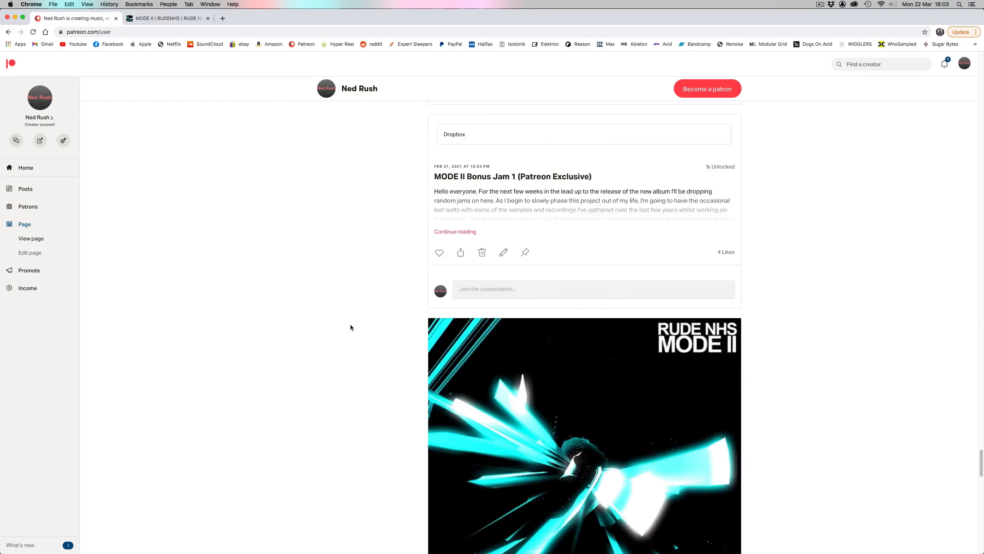
{"action": "scroll", "coordinate": [351, 325], "scroll_direction": "up", "scroll_amount": 20}
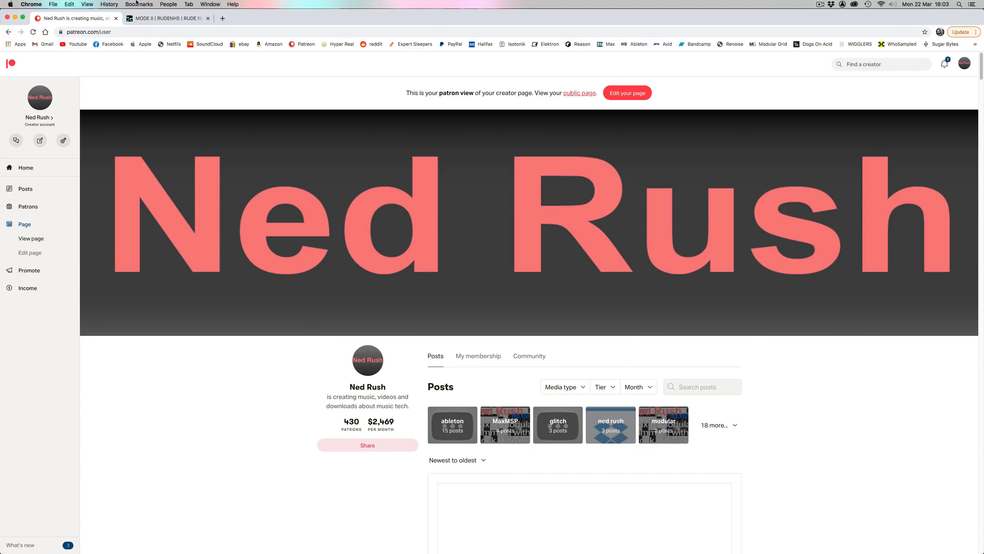
{"action": "left_click", "coordinate": [163, 19]}
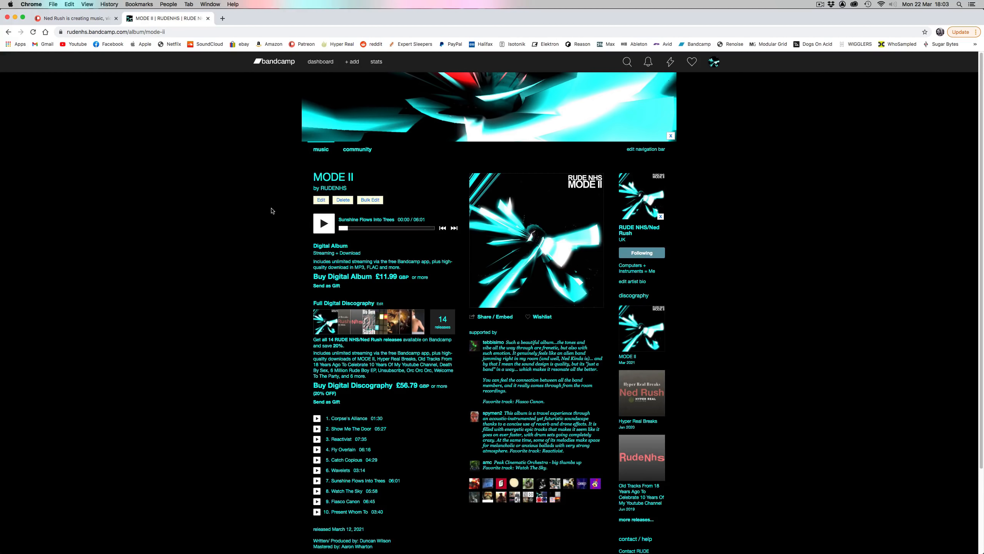
{"action": "scroll", "coordinate": [273, 217], "scroll_direction": "down", "scroll_amount": 3}
{"action": "scroll", "coordinate": [272, 222], "scroll_direction": "up", "scroll_amount": 3}
Step: Switch to Ableton Live and audition the third-slot Drum OT Chains4 clip, trying a 190 BPM tempo before returning to 140 BPM
{"action": "left_click", "coordinate": [7, 18]}
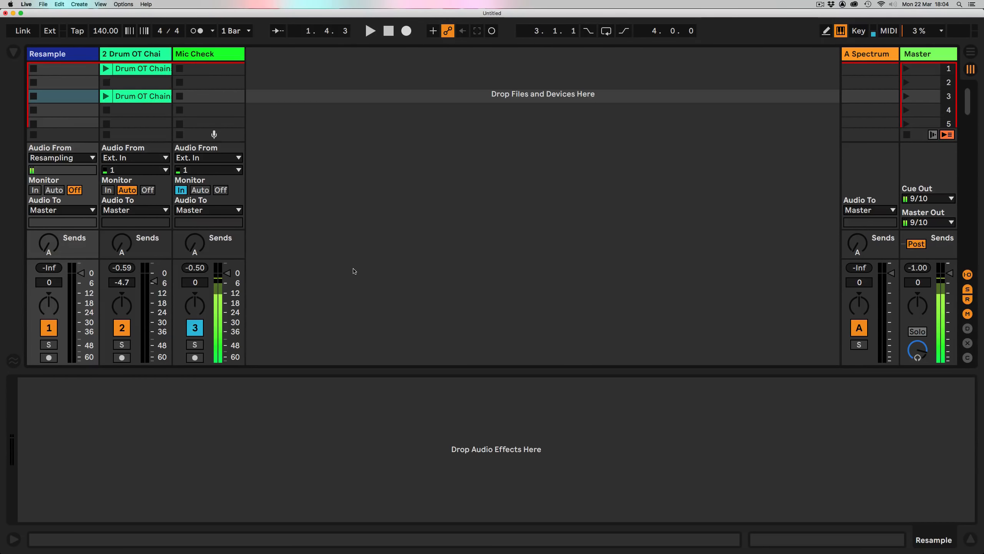
{"action": "left_click", "coordinate": [354, 270]}
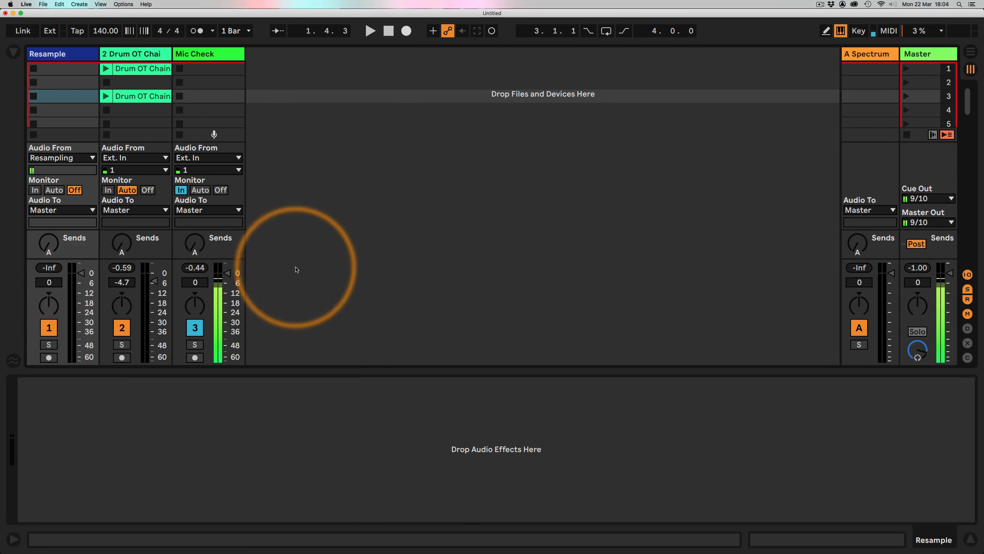
{"action": "left_click", "coordinate": [134, 97]}
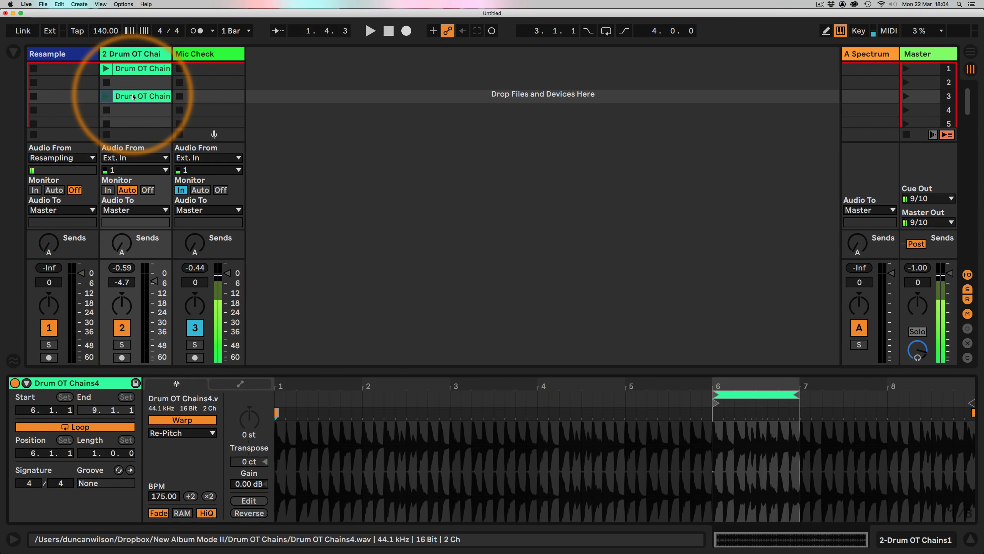
{"action": "left_click", "coordinate": [107, 97]}
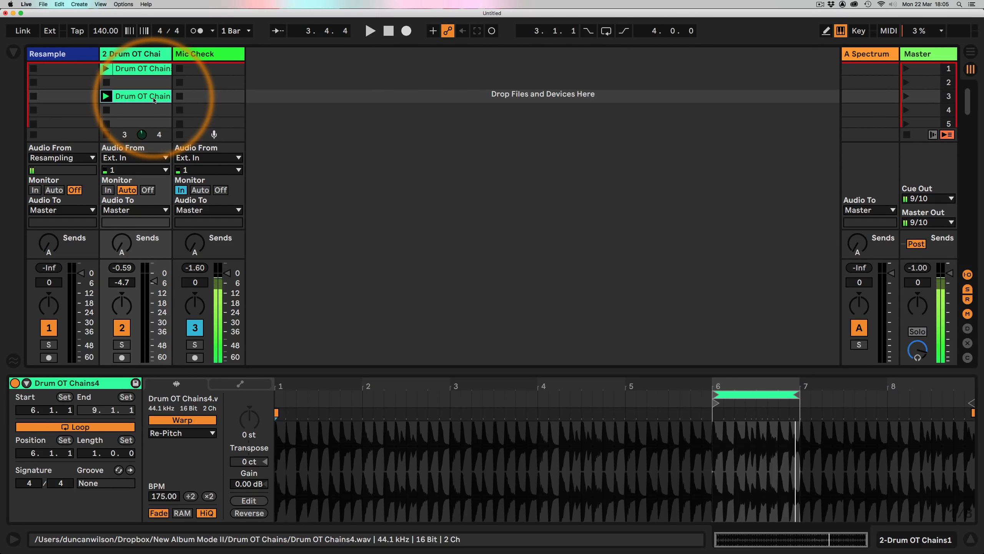
{"action": "left_click_drag", "start_coordinate": [794, 383], "coordinate": [795, 423]}
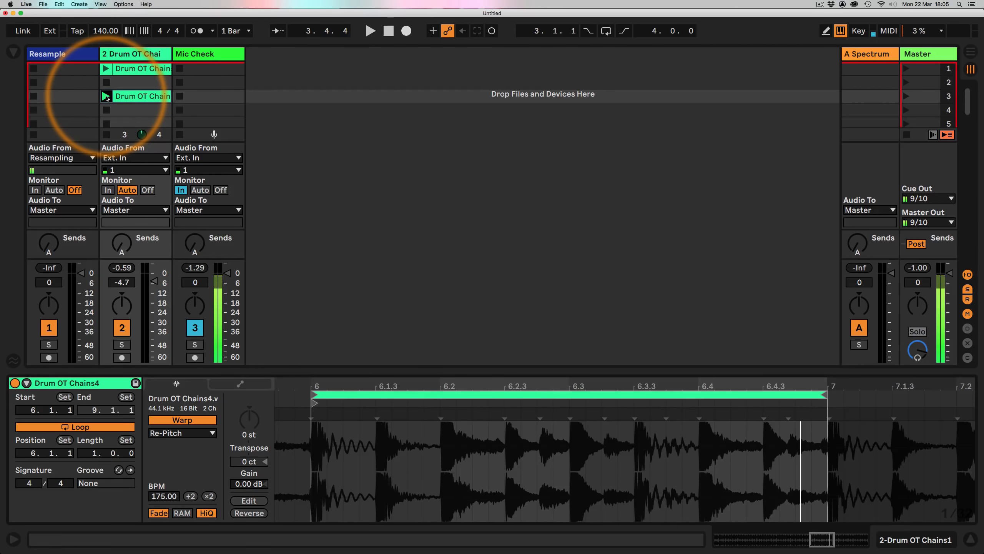
{"action": "left_click", "coordinate": [106, 97]}
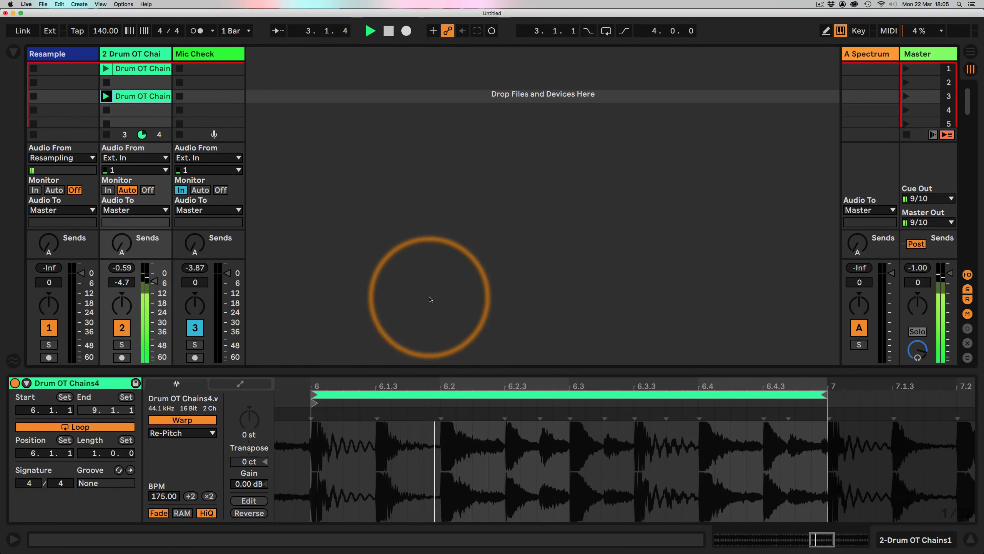
{"action": "left_click_drag", "start_coordinate": [101, 31], "coordinate": [97, 31]}
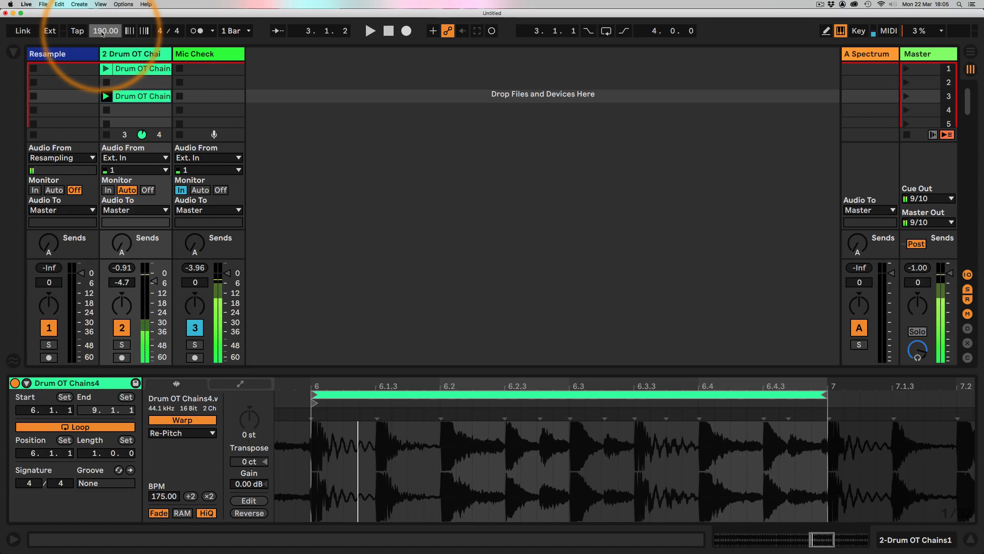
{"action": "key", "text": "Return"}
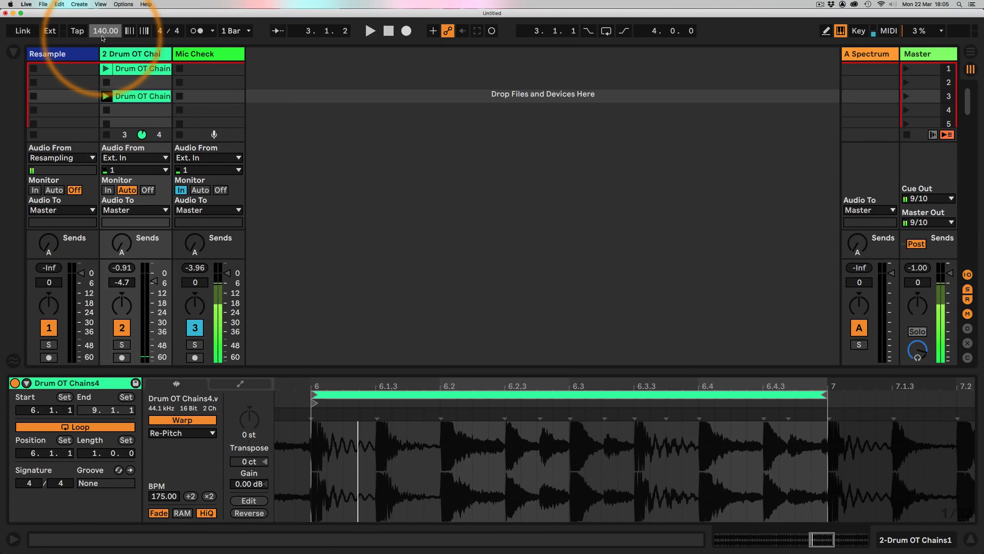
Step: Slice the Drum OT Chains4 audio clip to a new MIDI track, one slice per transient, with the Sampler slicing preset
{"action": "right_click", "coordinate": [143, 97]}
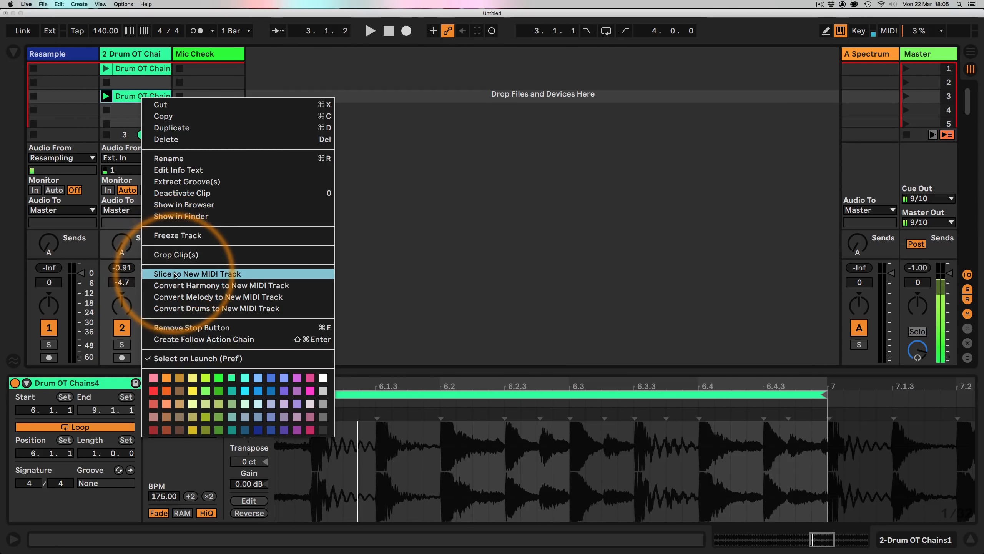
{"action": "left_click", "coordinate": [166, 273]}
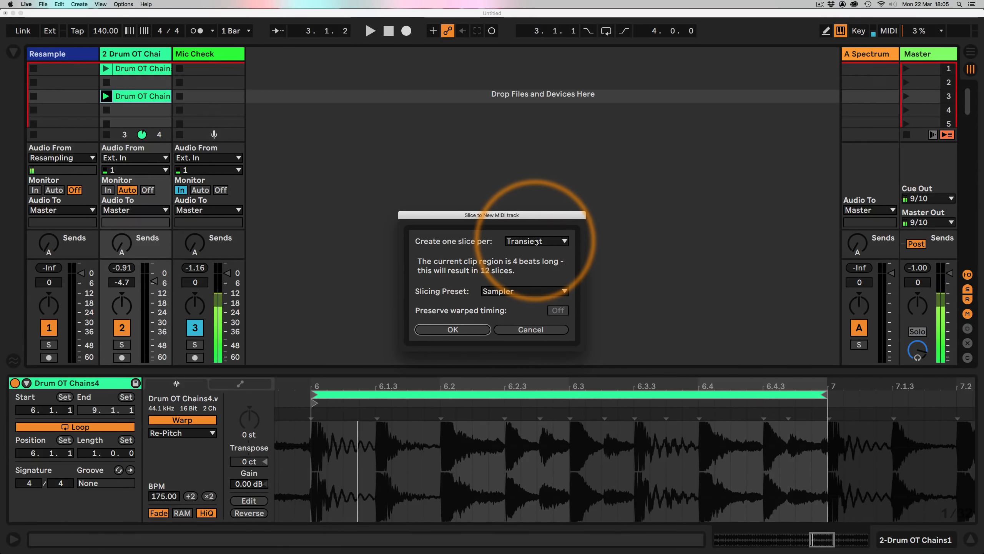
{"action": "left_click", "coordinate": [443, 330]}
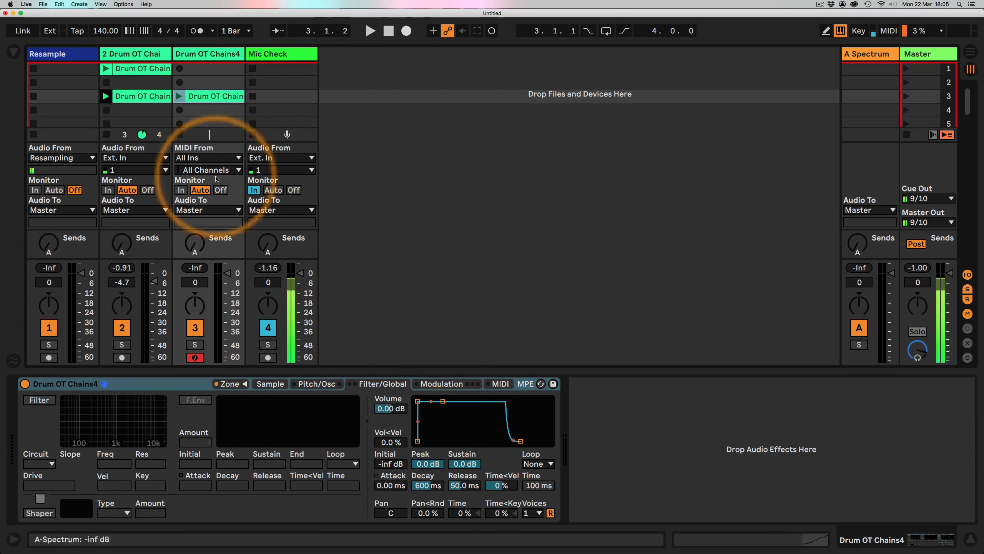
Step: Open the sliced Drum OT Chains4 MIDI clip and stop the clip on the original drum track
{"action": "left_click", "coordinate": [216, 95]}
{"action": "left_click_drag", "start_coordinate": [968, 383], "coordinate": [968, 426]}
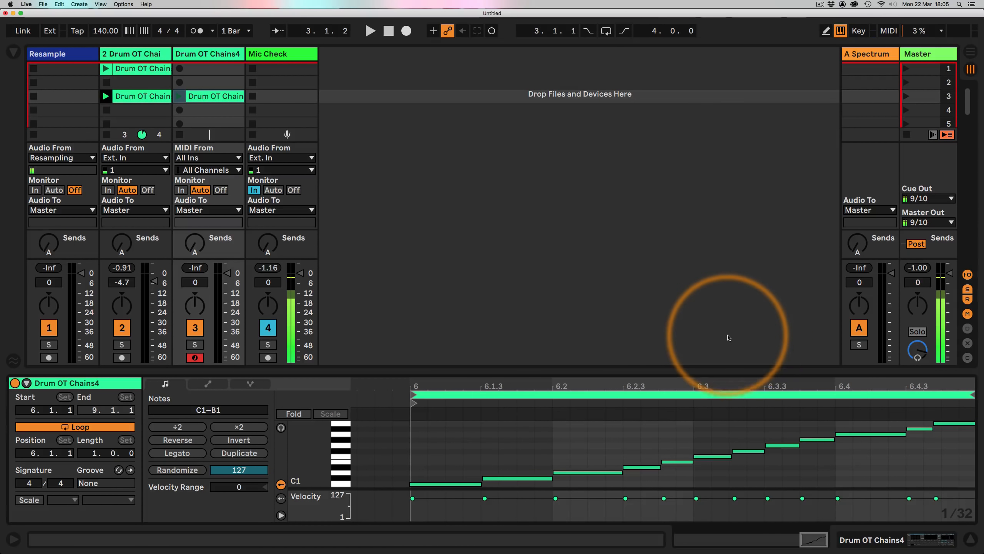
{"action": "left_click_drag", "start_coordinate": [767, 374], "coordinate": [763, 379]}
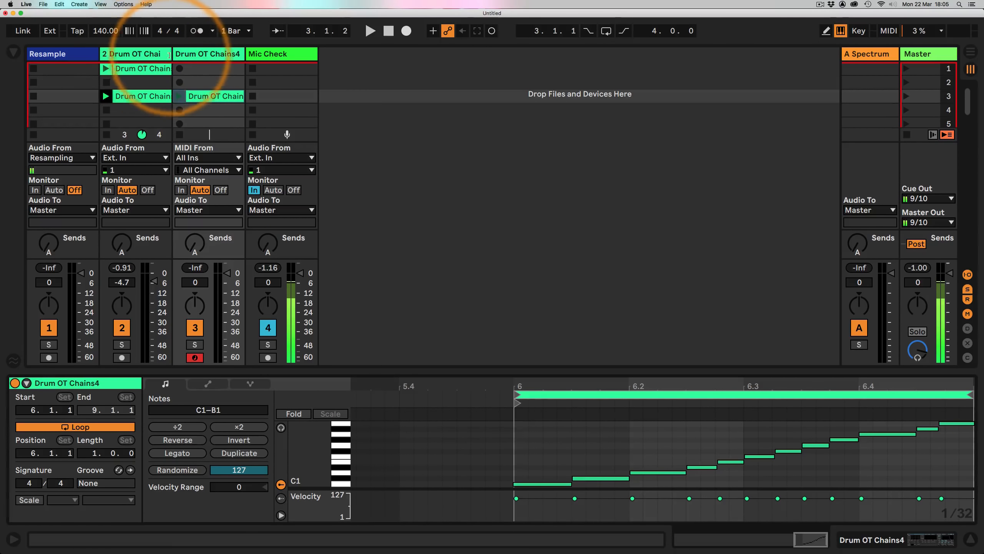
{"action": "left_click", "coordinate": [106, 134]}
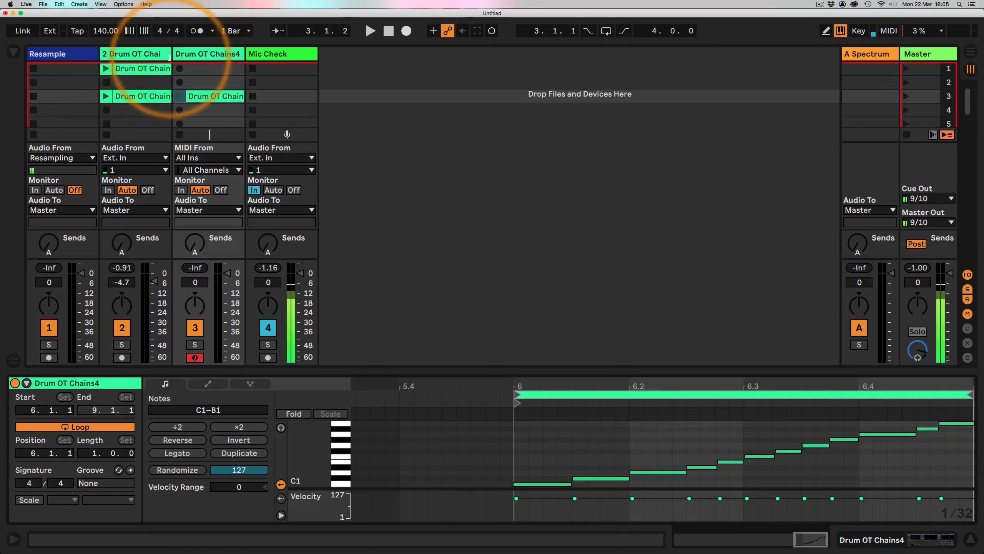
Step: Narrow the original drum track and enlarge the note editor of the sliced MIDI clip
{"action": "left_click_drag", "start_coordinate": [172, 53], "coordinate": [70, 54]}
{"action": "left_click", "coordinate": [154, 98]}
{"action": "left_click_drag", "start_coordinate": [655, 374], "coordinate": [590, 207]}
{"action": "left_click_drag", "start_coordinate": [747, 217], "coordinate": [748, 221]}
Step: Try to crop the sliced MIDI clip to its one-bar loop
{"action": "right_click", "coordinate": [732, 265]}
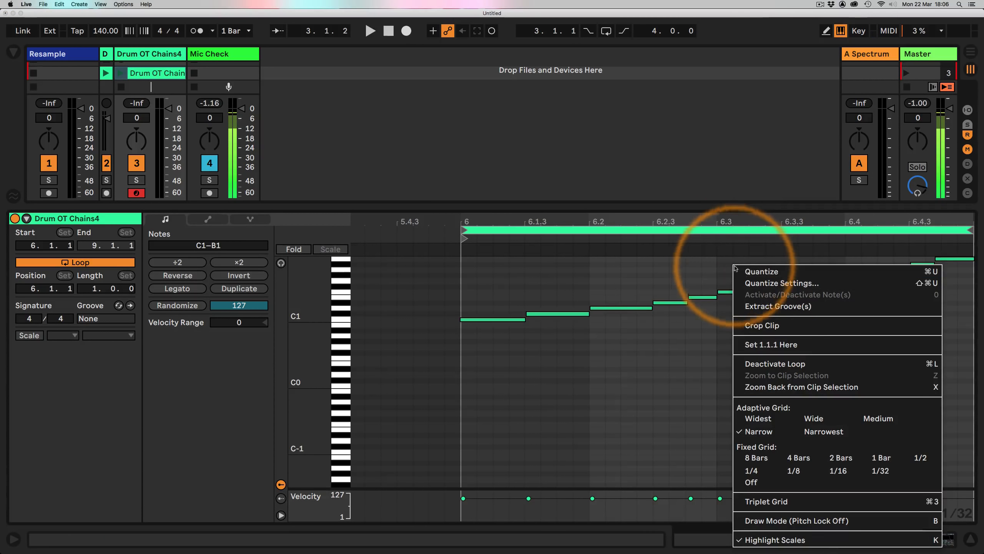
{"action": "left_click", "coordinate": [736, 324]}
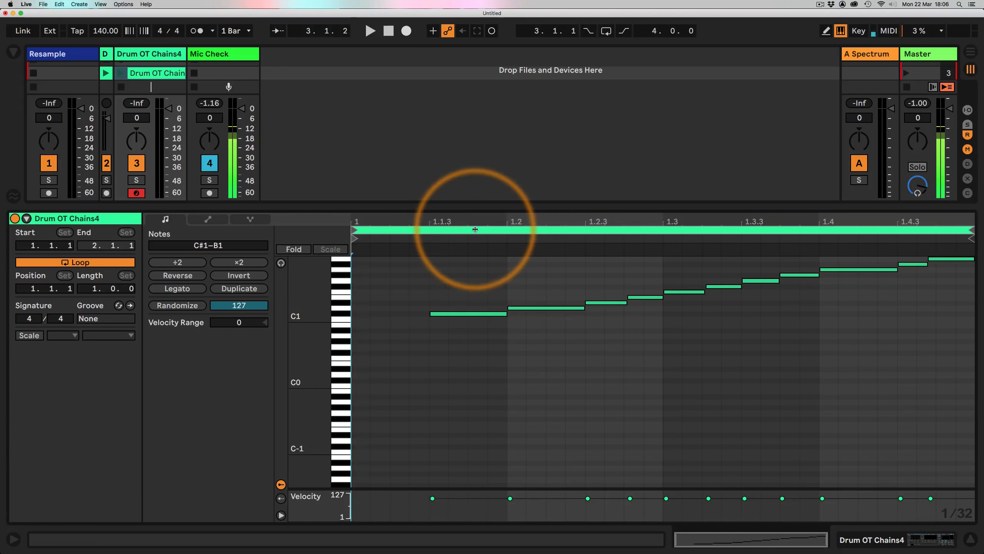
{"action": "key", "text": "super+z"}
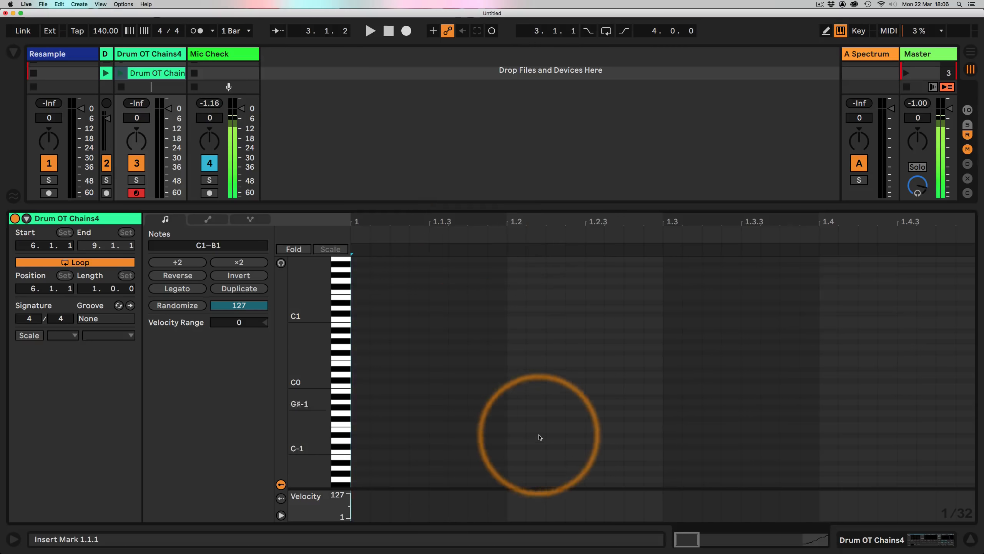
{"action": "left_click_drag", "start_coordinate": [807, 539], "coordinate": [752, 540]}
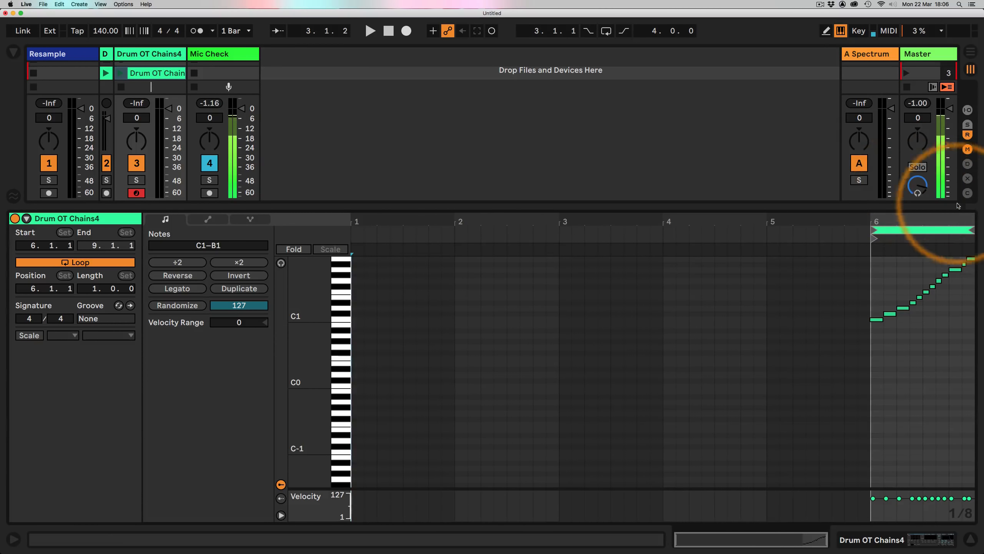
Step: Select the looped bar at 6.1.1 and try again to crop the MIDI clip to it
{"action": "mouse_move", "coordinate": [973, 231]}
{"action": "left_mouse_down"}
{"action": "mouse_move", "coordinate": [908, 231]}
{"action": "mouse_move", "coordinate": [909, 217]}
{"action": "mouse_move", "coordinate": [914, 229]}
{"action": "mouse_move", "coordinate": [941, 220]}
{"action": "mouse_move", "coordinate": [916, 197]}
{"action": "mouse_move", "coordinate": [949, 230]}
{"action": "mouse_move", "coordinate": [969, 222]}
{"action": "left_mouse_up"}
{"action": "double_click", "coordinate": [721, 218]}
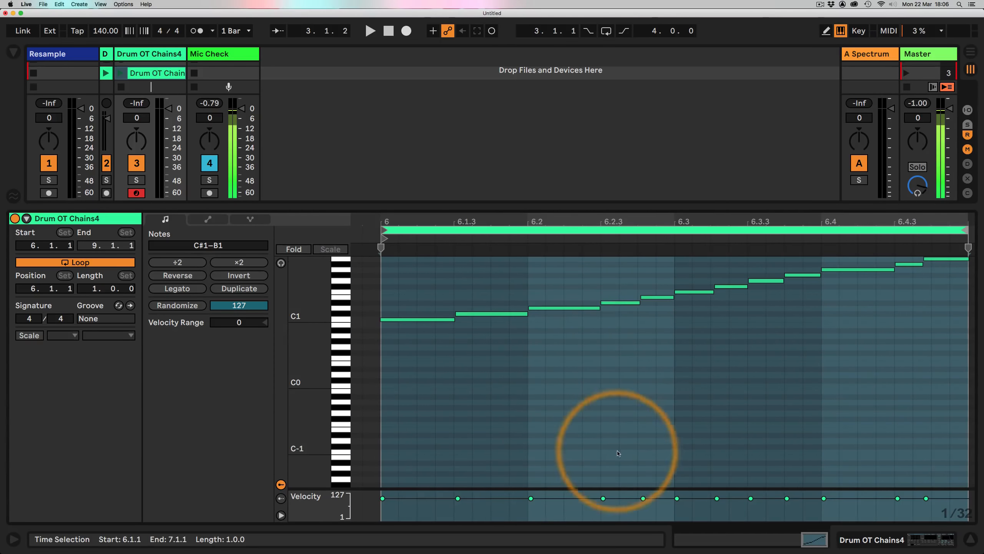
{"action": "right_click", "coordinate": [630, 373]}
{"action": "left_click", "coordinate": [651, 153]}
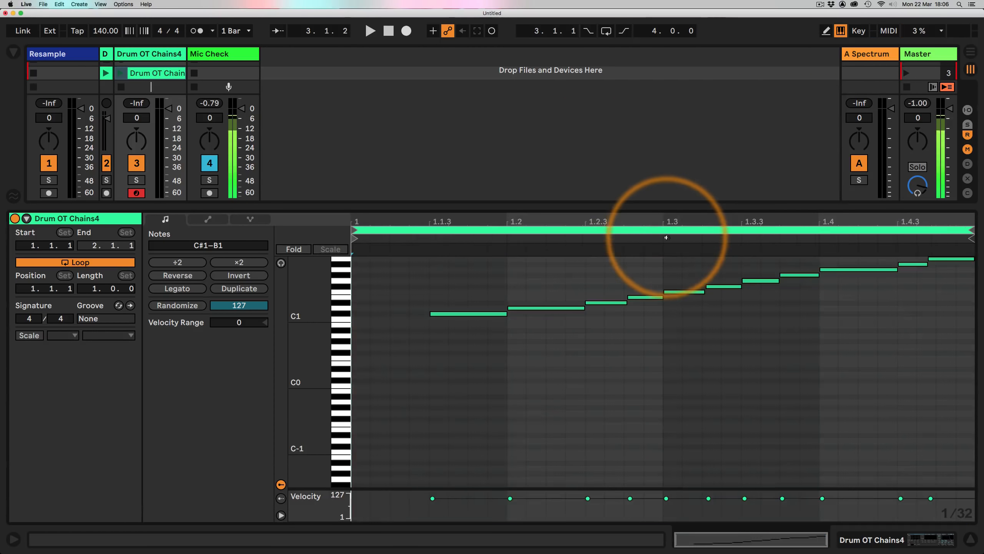
{"action": "key", "text": "super+z"}
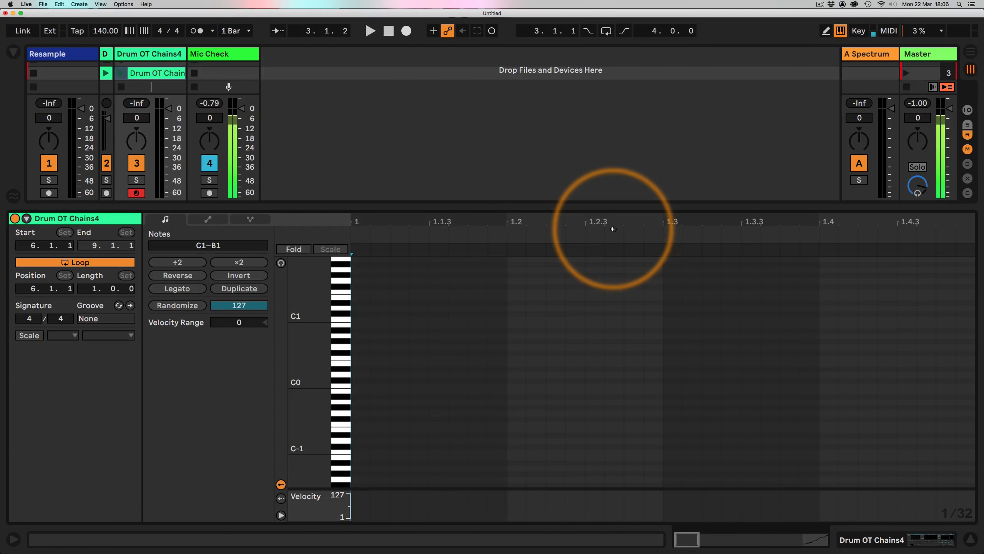
{"action": "left_click_drag", "start_coordinate": [808, 537], "coordinate": [810, 537]}
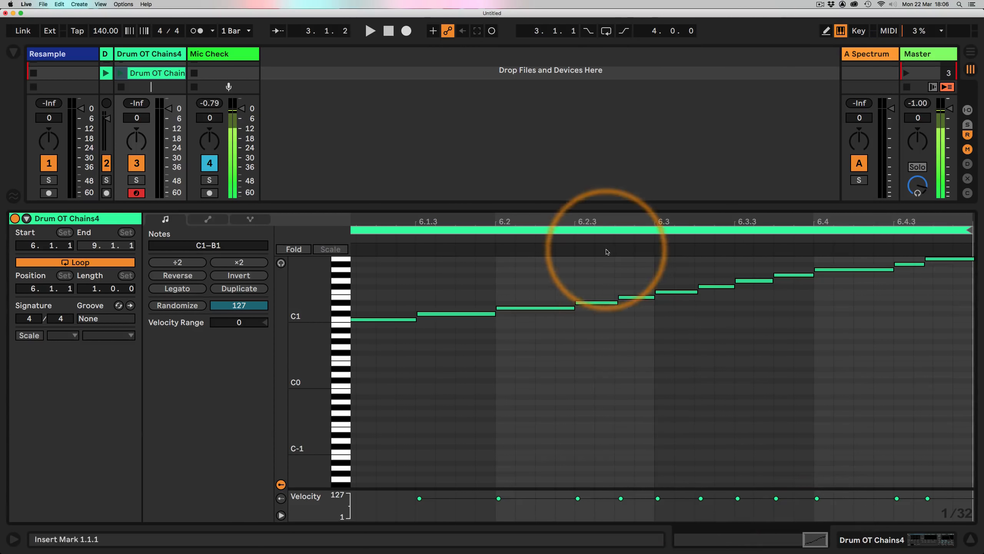
Step: Select all the notes in the looped bar and try quantizing them to 1/8
{"action": "left_click_drag", "start_coordinate": [630, 220], "coordinate": [658, 186]}
{"action": "left_click_drag", "start_coordinate": [685, 351], "coordinate": [959, 249]}
{"action": "key", "text": "super+u"}
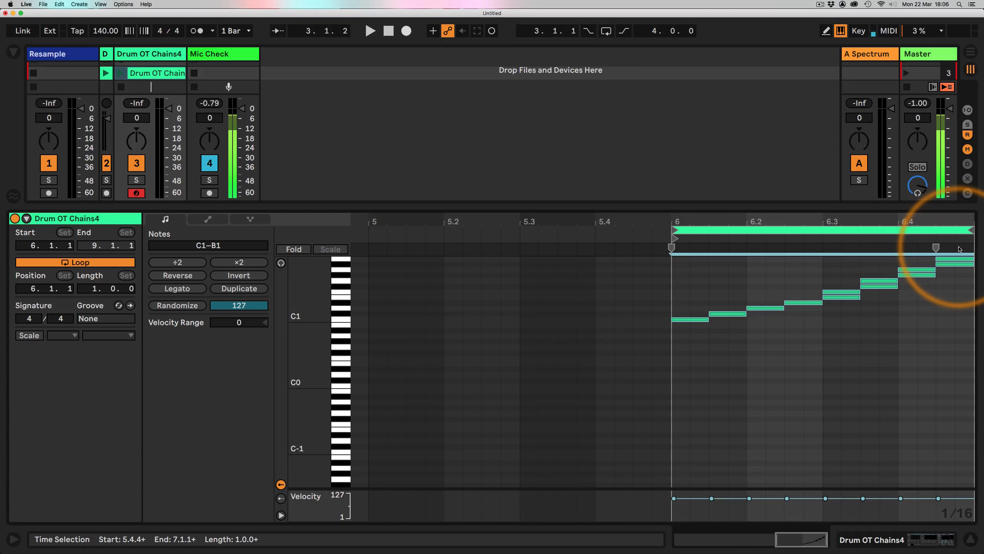
{"action": "key", "text": "super+z"}
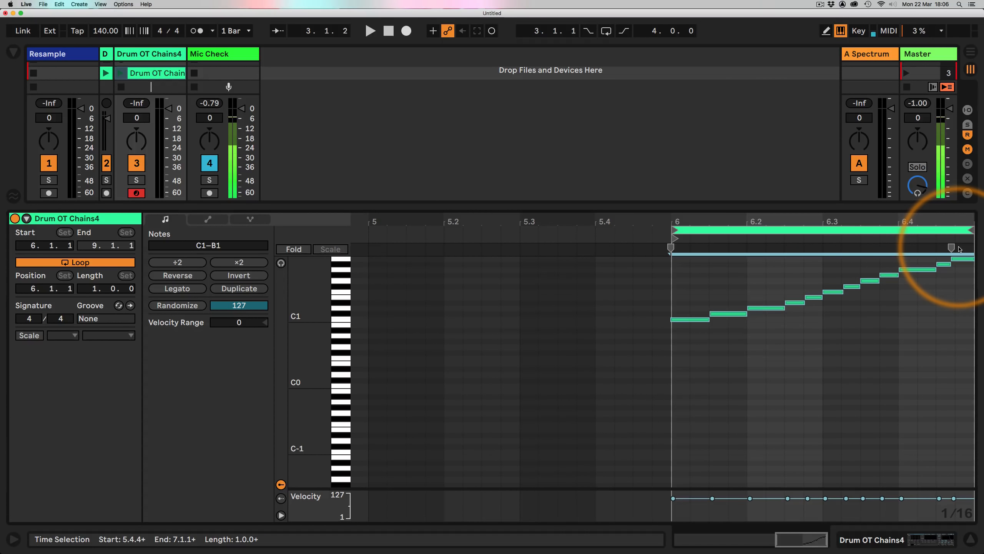
Step: Quantize the starts and ends of the selected notes to the current grid at 100 %
{"action": "key", "text": "super+shift+u"}
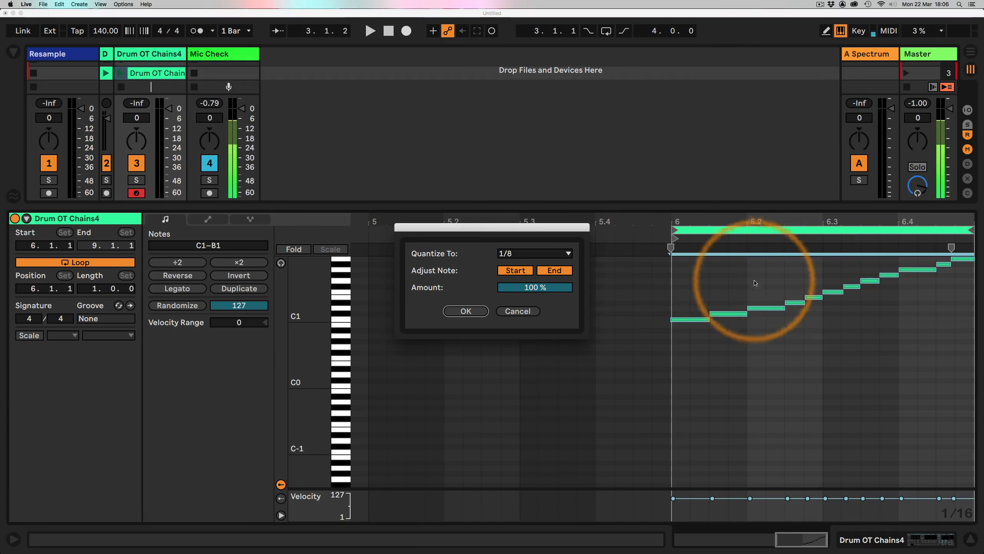
{"action": "left_click", "coordinate": [536, 254]}
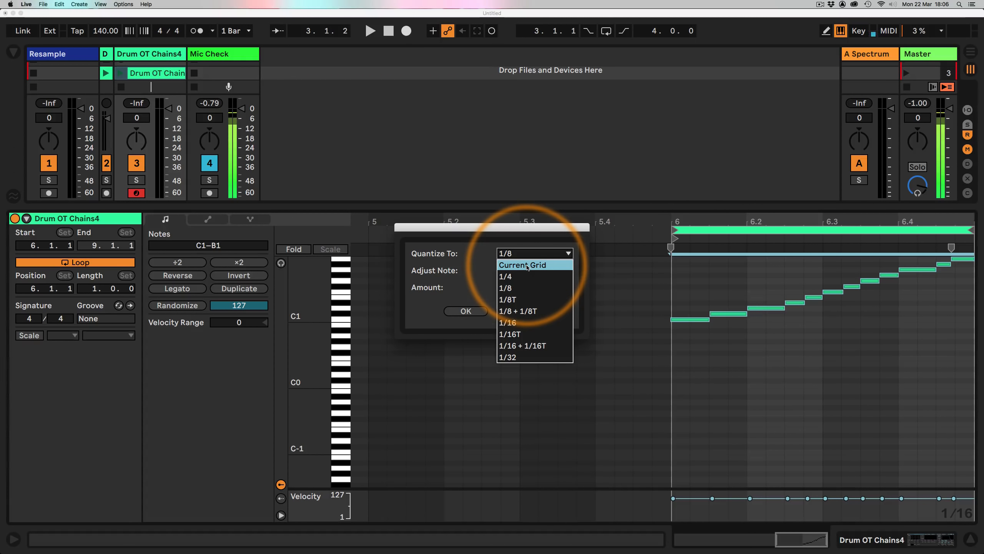
{"action": "left_click", "coordinate": [527, 267]}
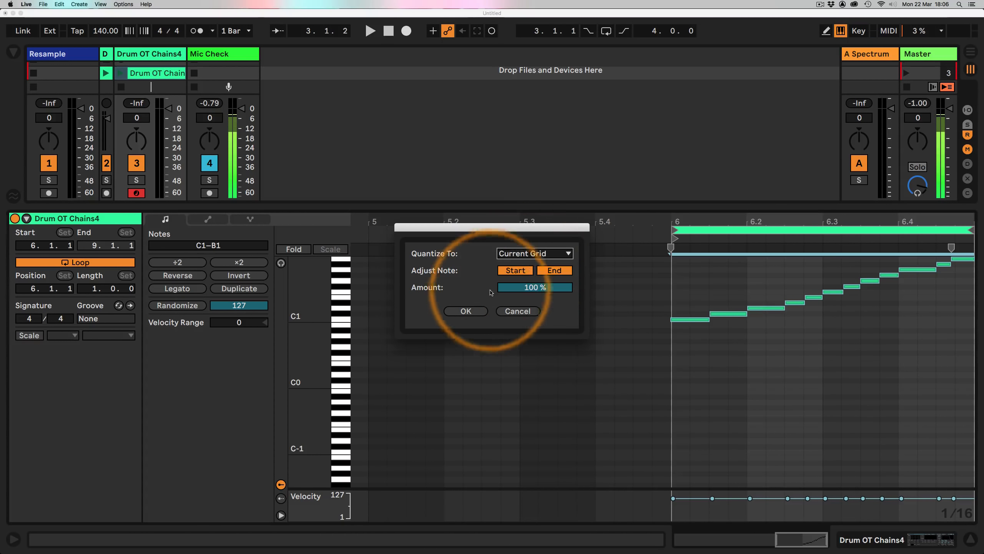
{"action": "left_click", "coordinate": [465, 311]}
{"action": "left_click", "coordinate": [808, 283]}
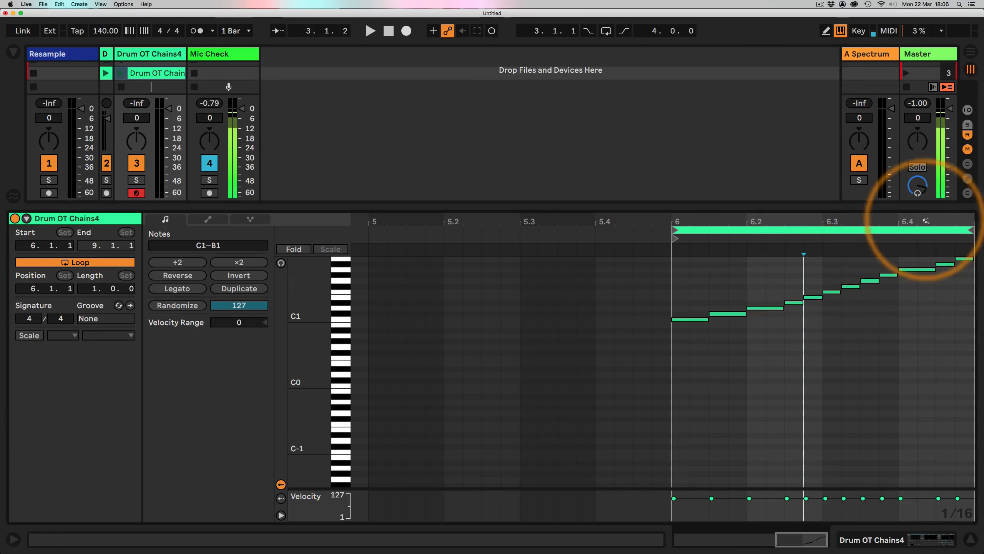
Step: Crop the quantized MIDI clip to its loop and select the contents of the whole looped bar
{"action": "right_click", "coordinate": [775, 281]}
{"action": "left_click", "coordinate": [790, 333]}
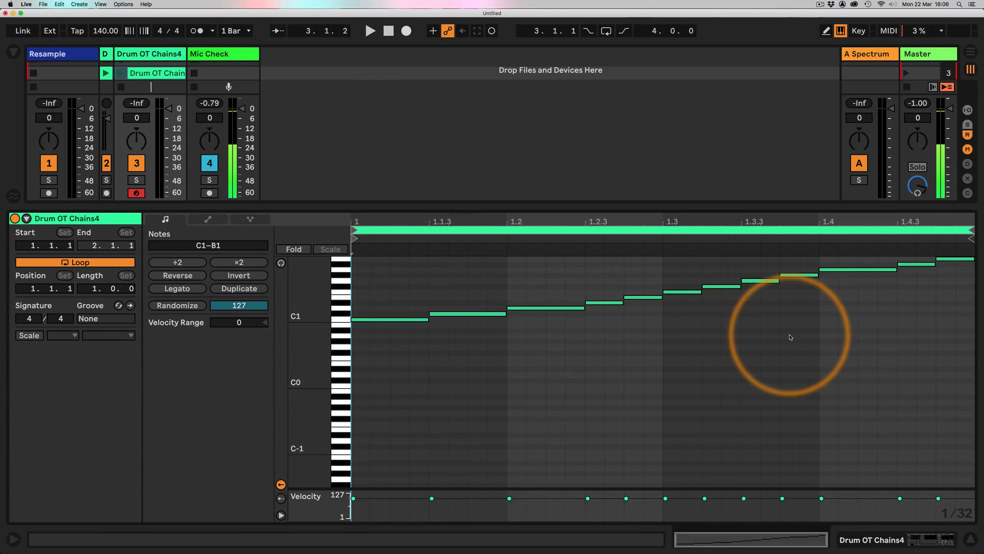
{"action": "left_click", "coordinate": [971, 229]}
{"action": "left_click_drag", "start_coordinate": [927, 232], "coordinate": [904, 222]}
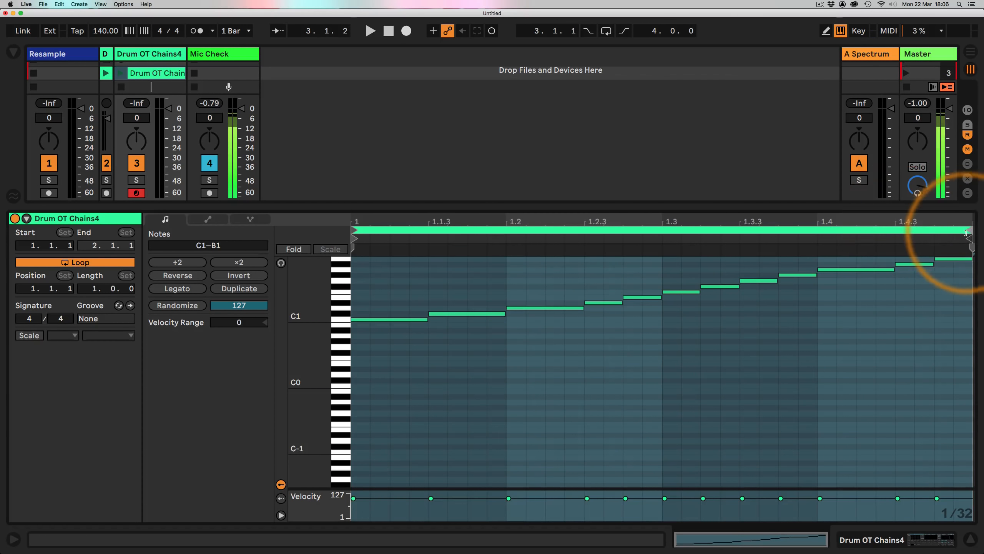
Step: Select the contents of the whole bar in the MIDI clip and launch the sliced clip
{"action": "left_click", "coordinate": [630, 375]}
{"action": "left_click", "coordinate": [625, 386]}
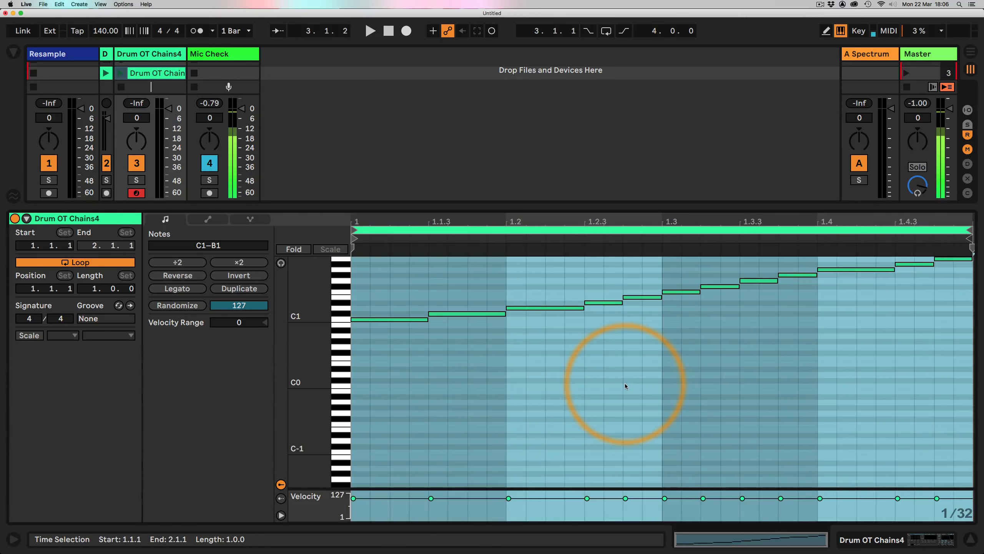
{"action": "left_click", "coordinate": [703, 448]}
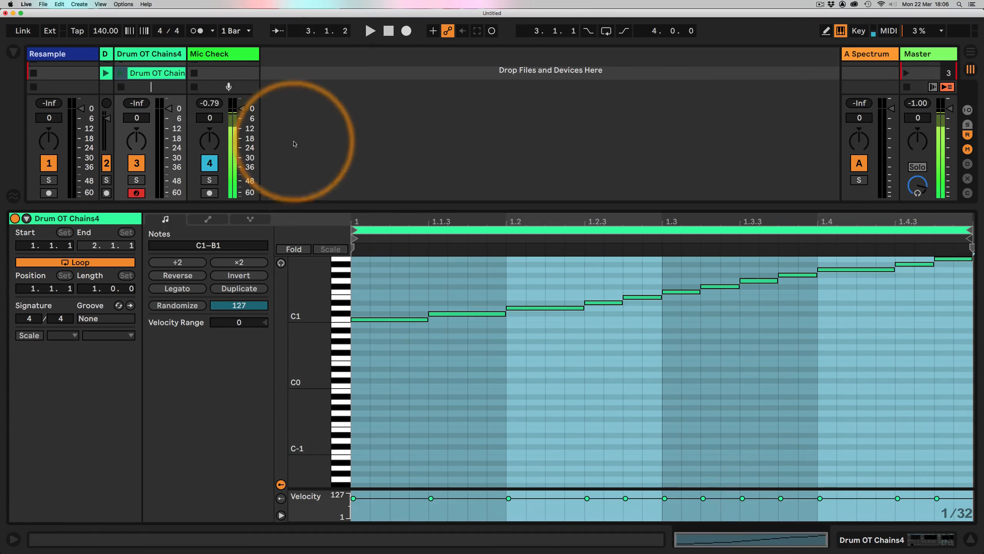
{"action": "left_click", "coordinate": [120, 73]}
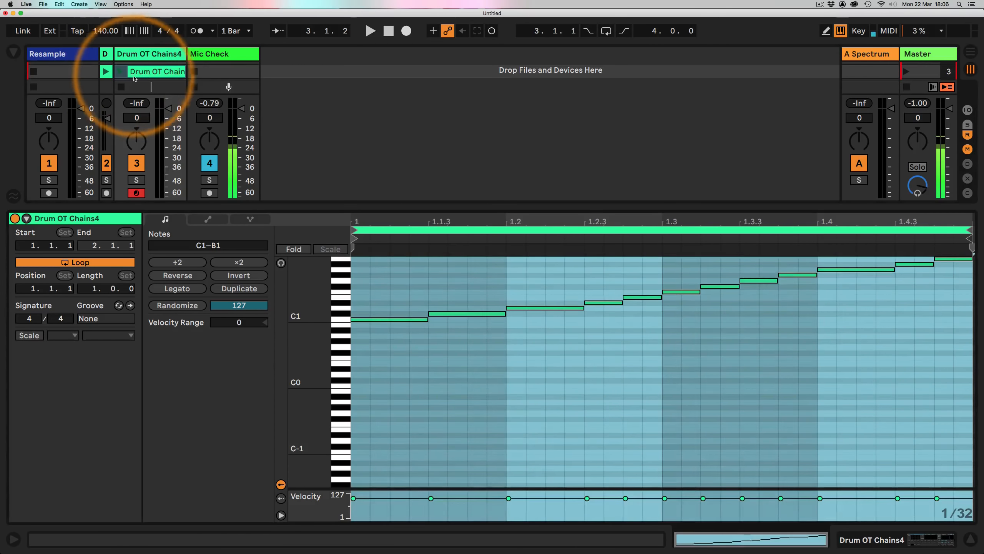
Step: Set the Sampler's volume envelope decay to about 584 ms and its transposition to -4 st
{"action": "left_click", "coordinate": [862, 540]}
{"action": "left_click_drag", "start_coordinate": [443, 402], "coordinate": [443, 441]}
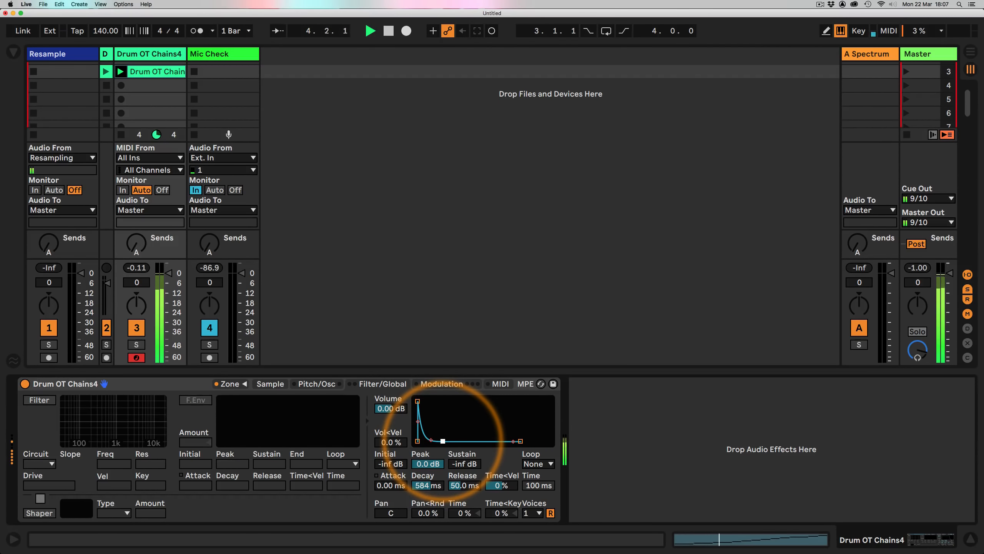
{"action": "left_click", "coordinate": [270, 384]}
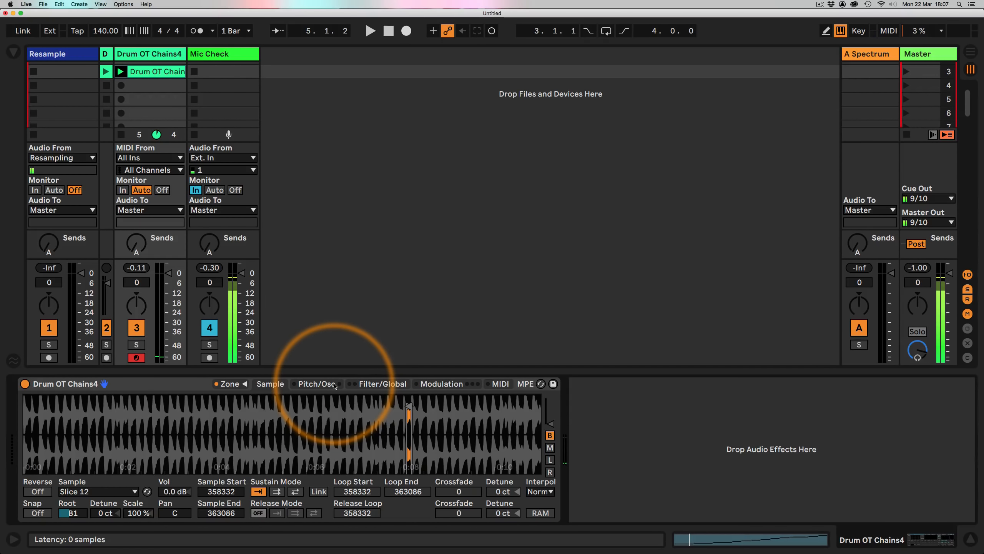
{"action": "left_click", "coordinate": [334, 384]}
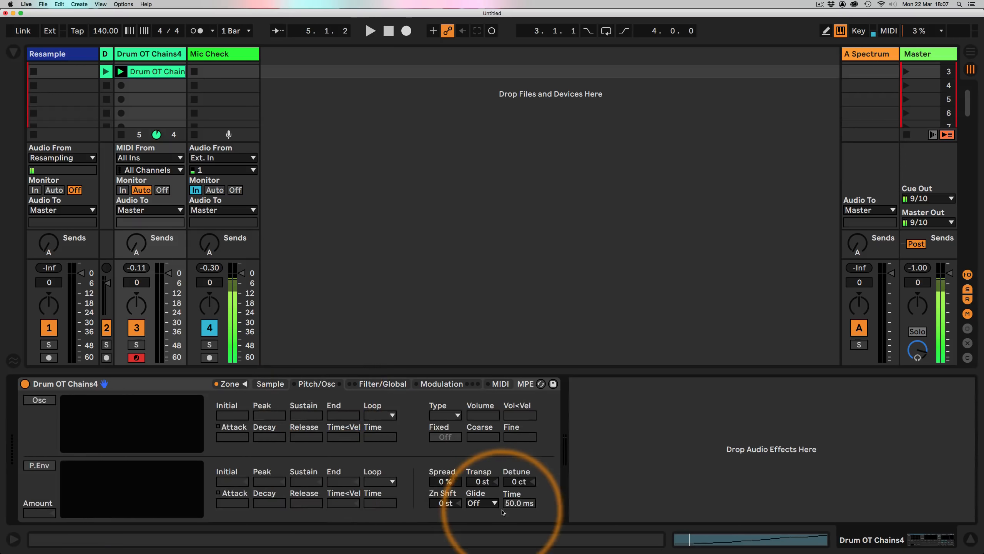
{"action": "left_click_drag", "start_coordinate": [481, 483], "coordinate": [481, 489]}
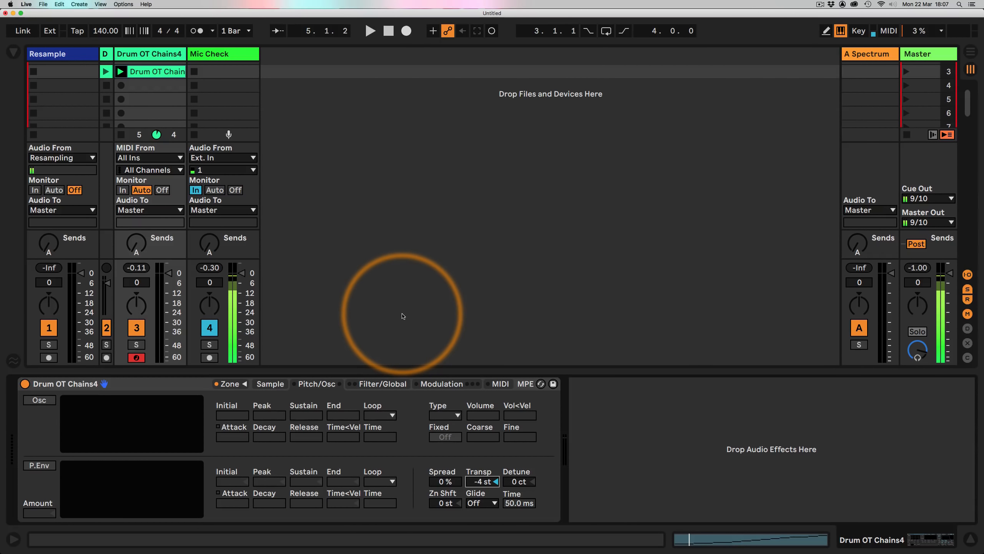
Step: Play the clip while lengthening the Sampler's volume envelope decay to 60 s, then stop playback
{"action": "key", "text": "space"}
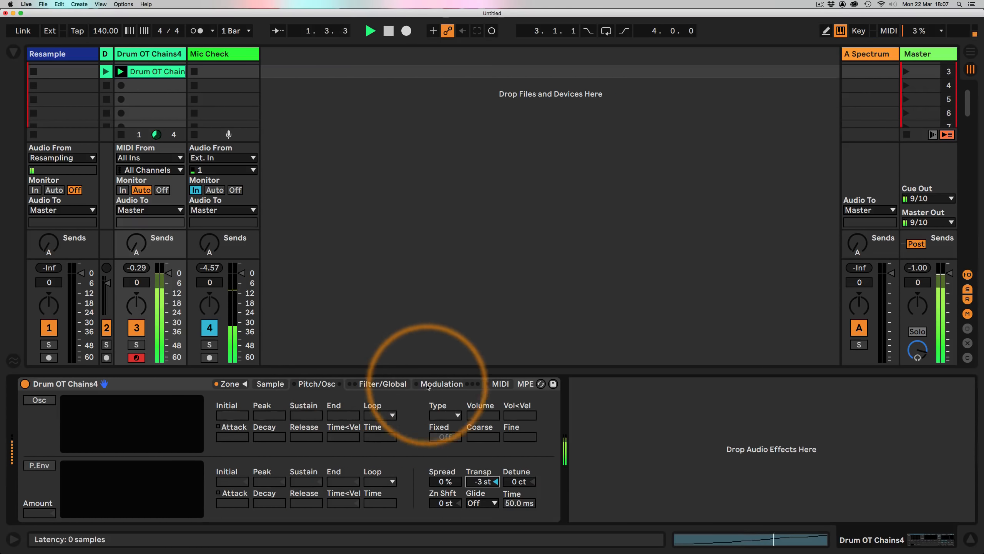
{"action": "left_click", "coordinate": [443, 384]}
{"action": "left_click", "coordinate": [381, 384]}
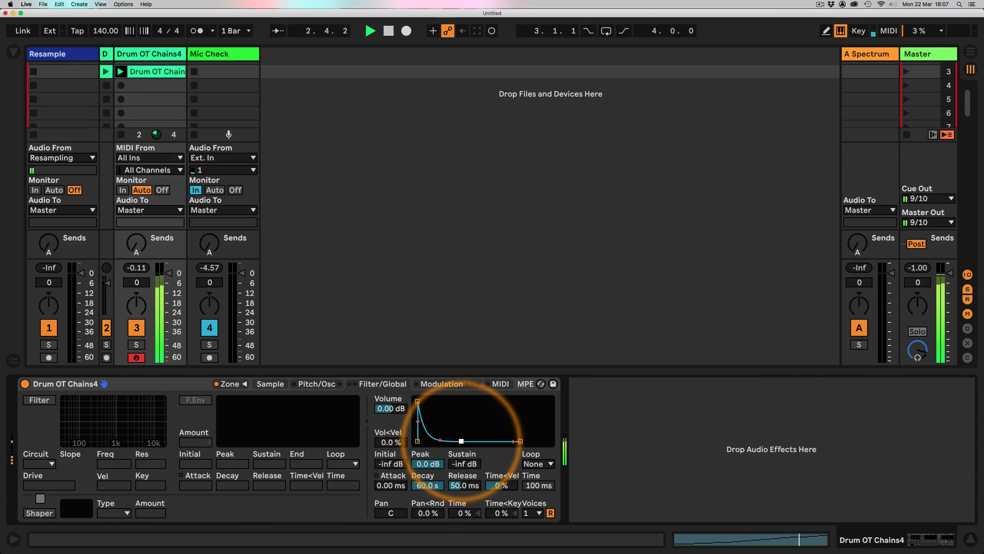
{"action": "left_click", "coordinate": [270, 384]}
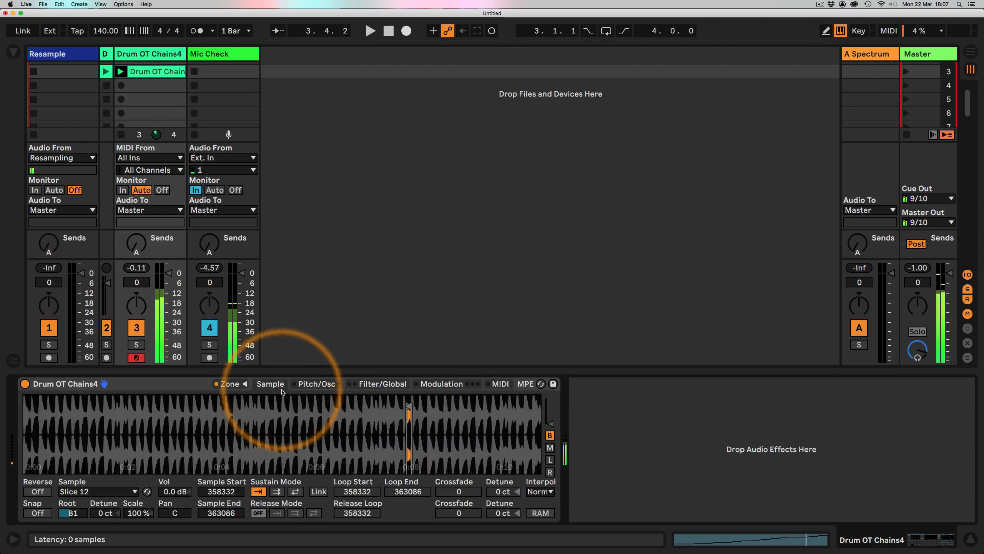
{"action": "key", "text": "space"}
{"action": "left_click", "coordinate": [305, 386]}
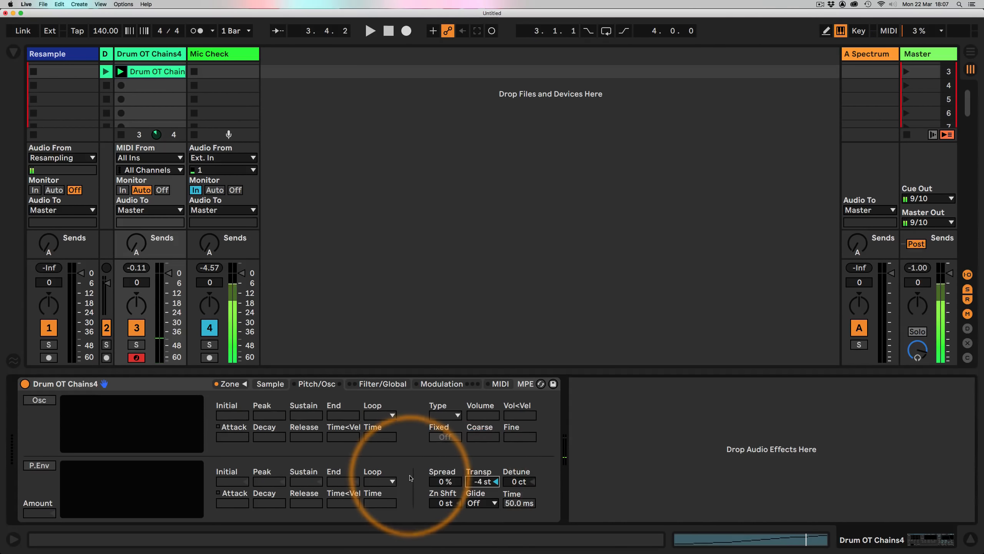
Step: Transpose the Sampler to -5 st while the clip plays
{"action": "key", "text": "space"}
{"action": "left_click", "coordinate": [382, 383]}
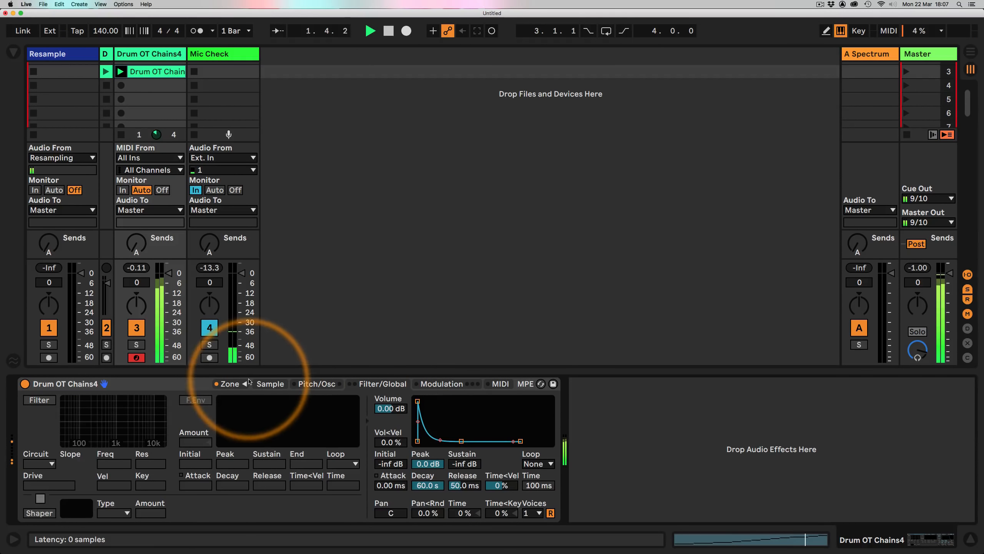
{"action": "left_click", "coordinate": [270, 383]}
{"action": "left_click", "coordinate": [316, 384]}
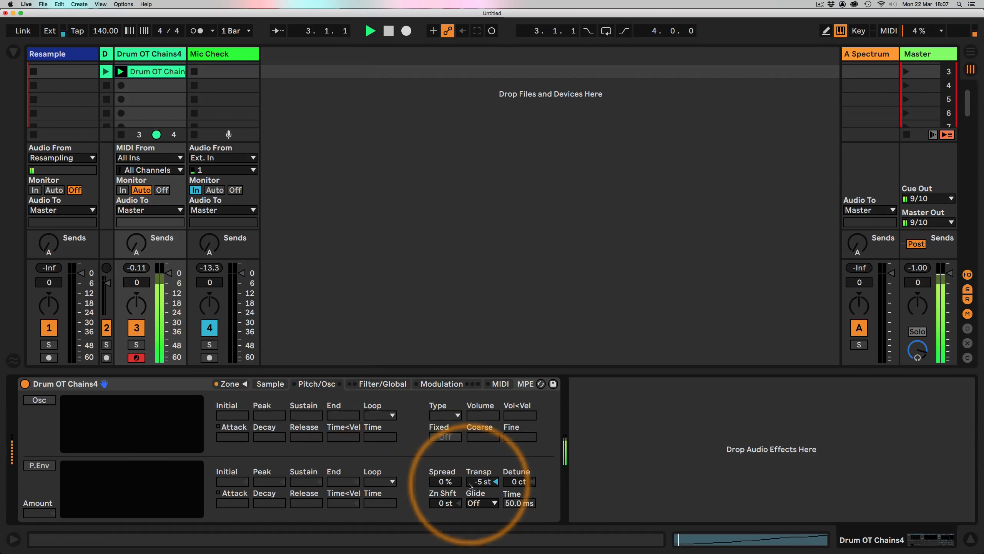
{"action": "left_click", "coordinate": [375, 384]}
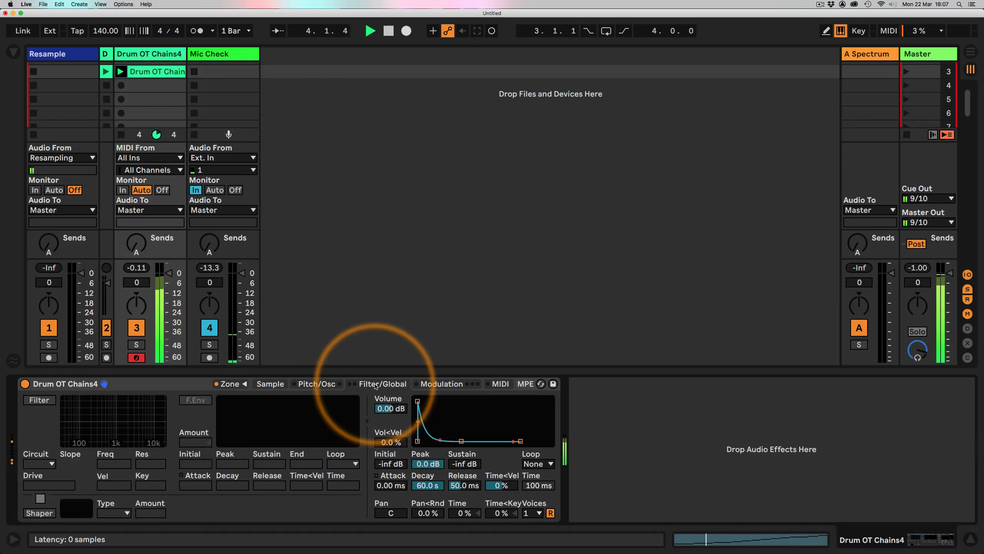
{"action": "left_click", "coordinate": [270, 384]}
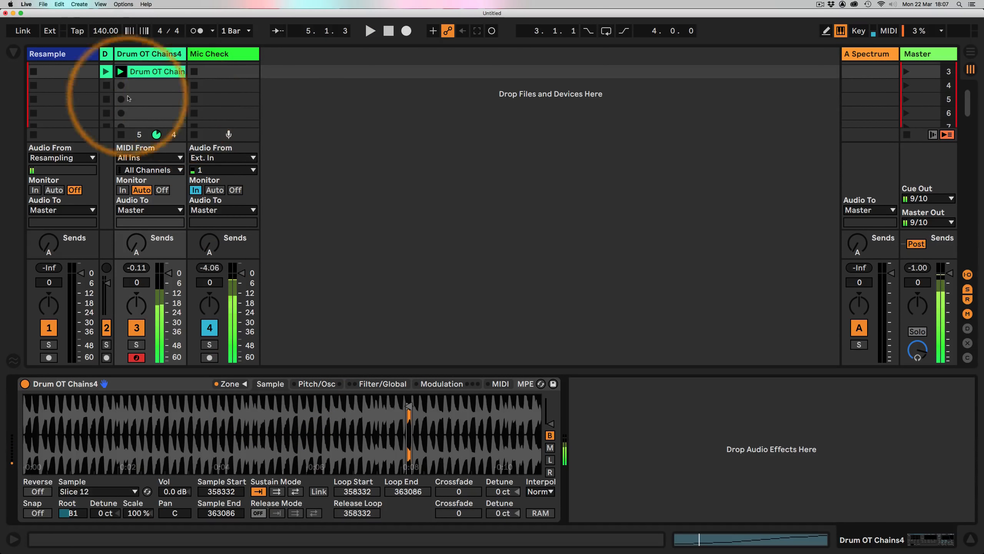
Step: Set the song tempo to 150 BPM and play the sliced clip
{"action": "left_click", "coordinate": [96, 32]}
{"action": "type", "text": "150"}
{"action": "key", "text": "Return"}
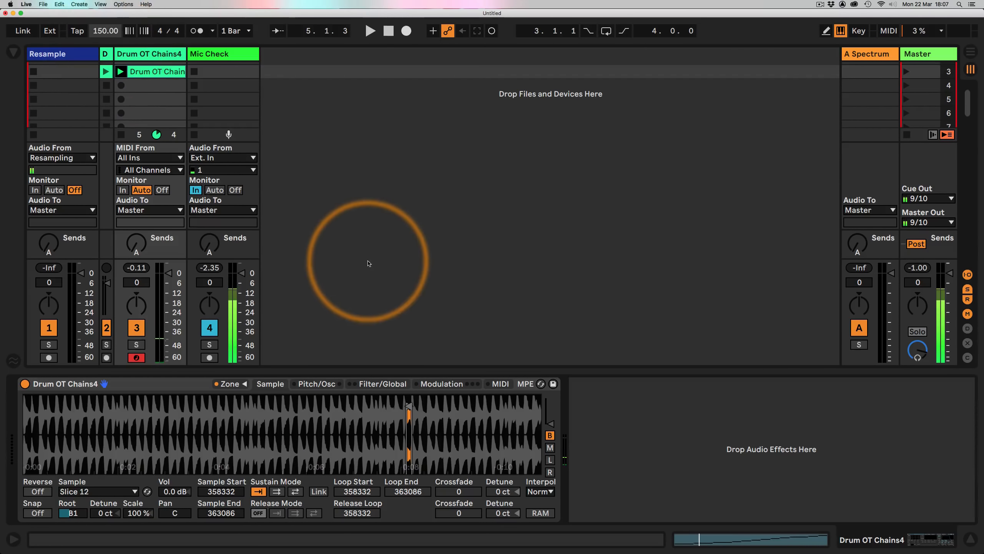
{"action": "key", "text": "space"}
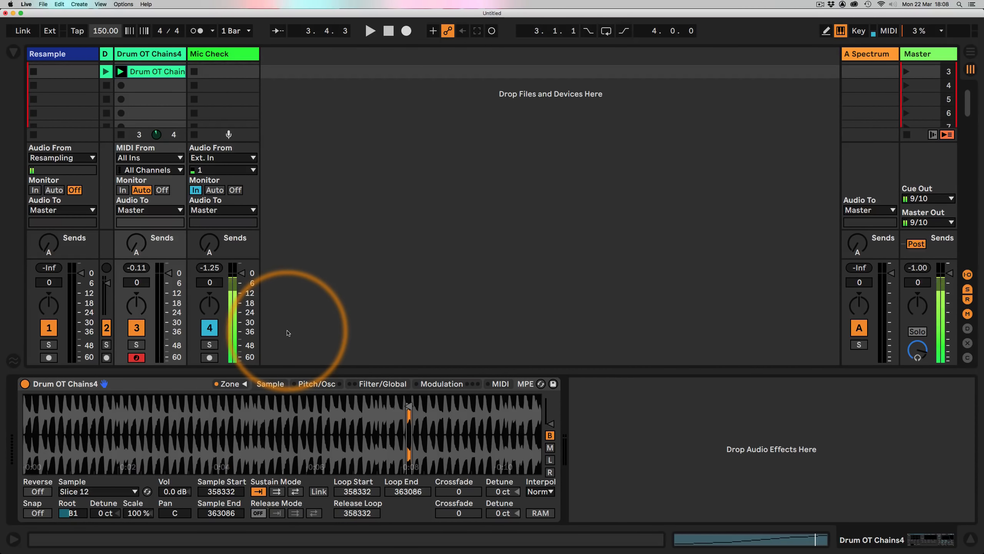
Step: Group the Sampler into an Instrument Rack and show the rack's chain list
{"action": "left_click", "coordinate": [160, 381]}
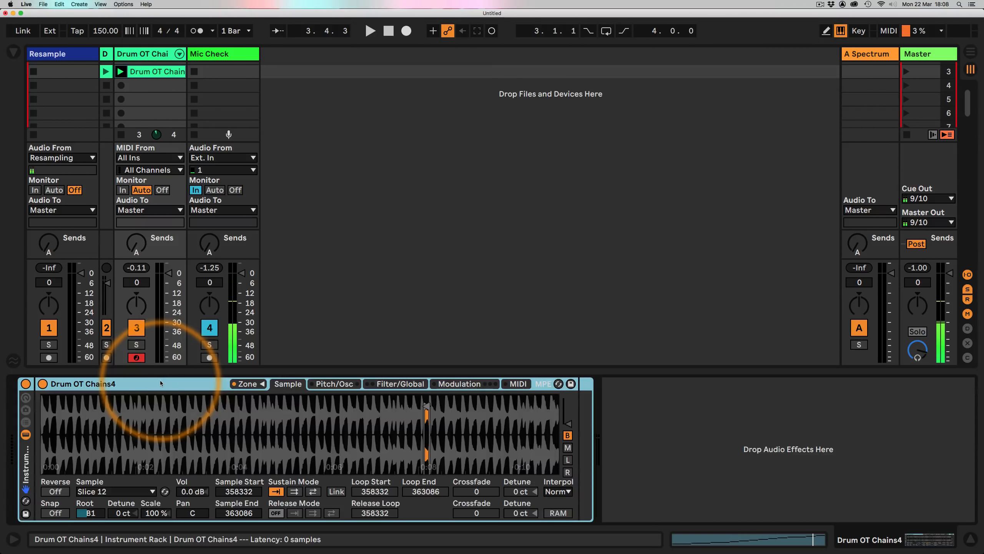
{"action": "key", "text": "super+g"}
{"action": "left_click", "coordinate": [25, 424]}
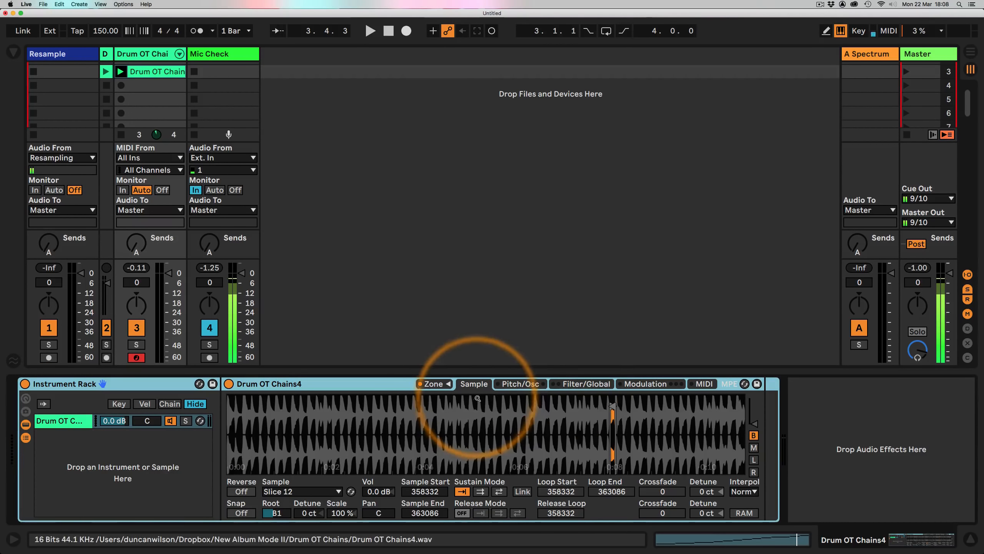
Step: Shorten the Sampler's volume envelope decay to 2.73 s and play the clip
{"action": "left_click", "coordinate": [582, 384]}
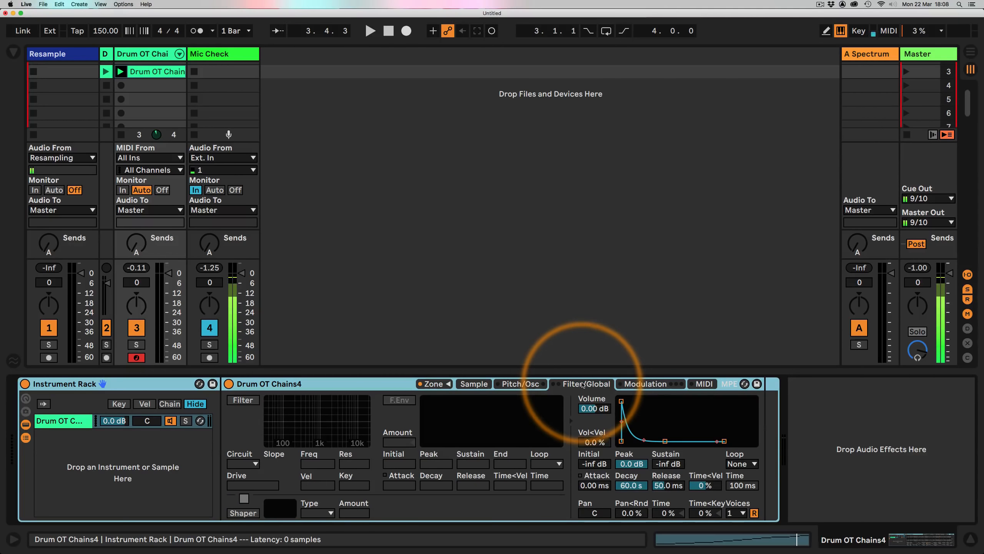
{"action": "left_click_drag", "start_coordinate": [664, 441], "coordinate": [653, 442]}
{"action": "key", "text": "space"}
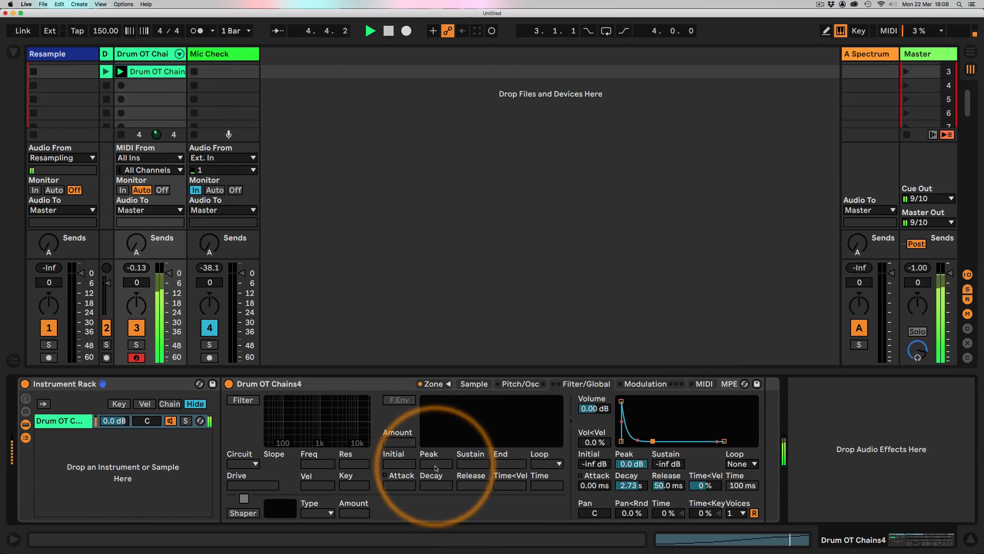
Step: Enable the Sampler's filter as a high-pass and set its frequency to 130 Hz during playback
{"action": "left_click", "coordinate": [244, 401]}
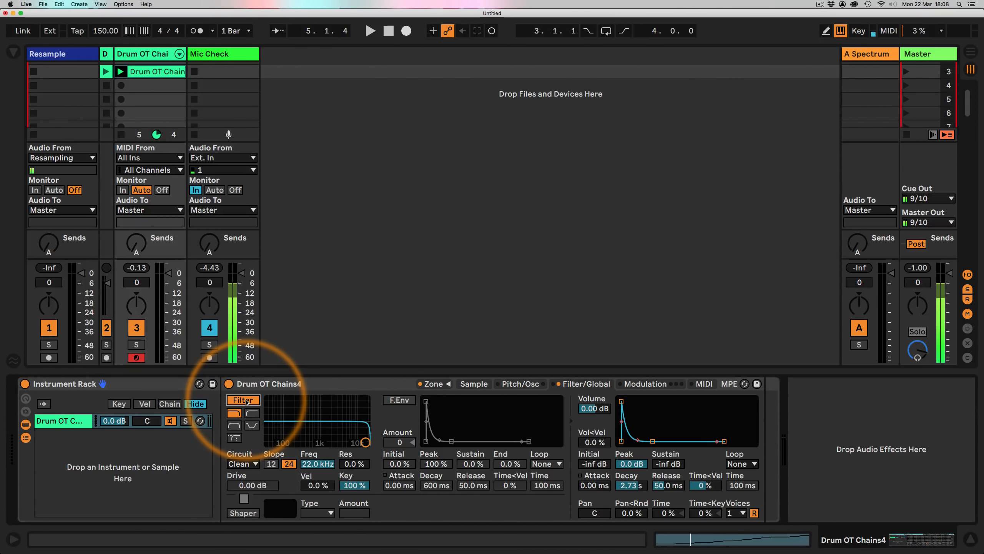
{"action": "left_click", "coordinate": [252, 413]}
{"action": "key", "text": "space"}
{"action": "left_click_drag", "start_coordinate": [365, 442], "coordinate": [289, 442]}
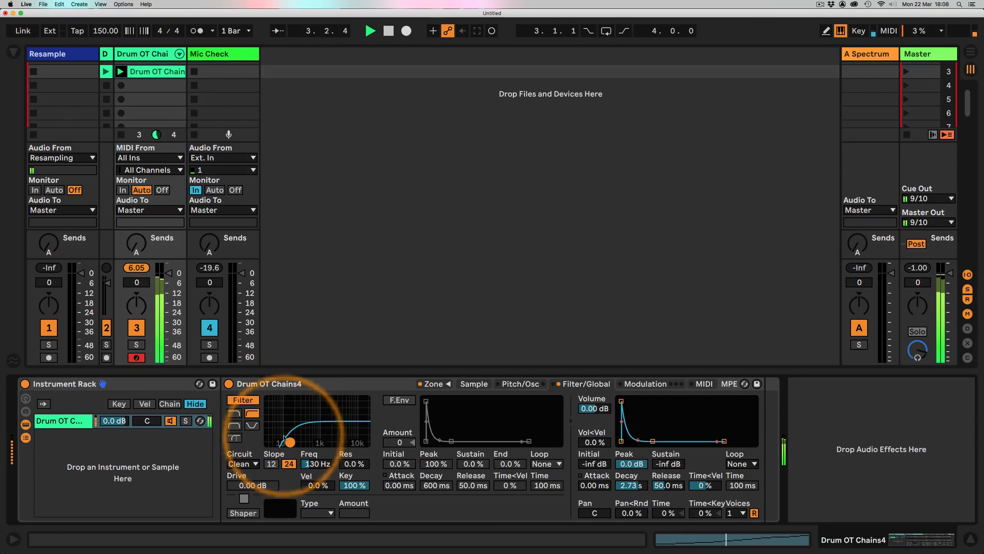
Step: Duplicate the Sampler chain in the Instrument Rack and solo the copy
{"action": "left_click", "coordinate": [67, 422]}
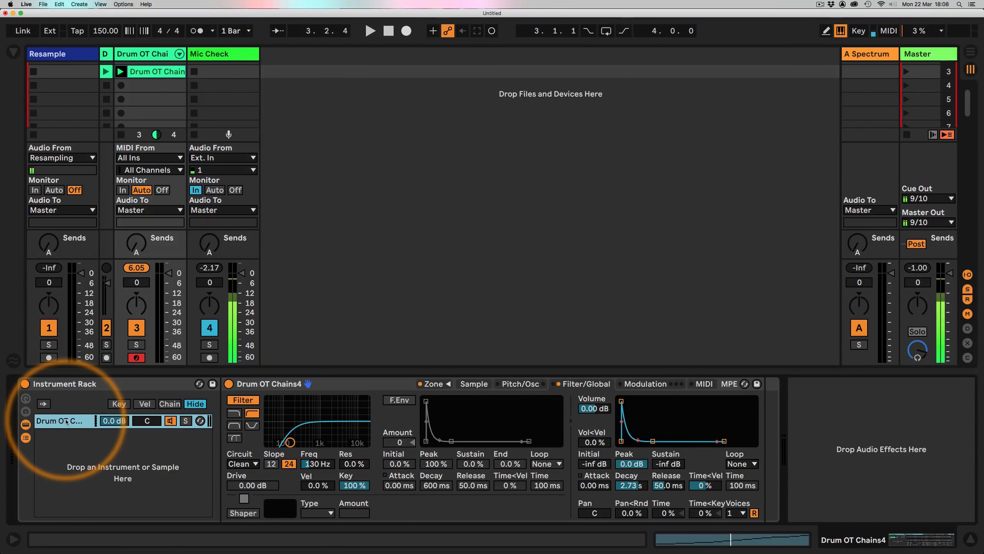
{"action": "key", "text": "cmd+d"}
{"action": "left_click", "coordinate": [185, 435]}
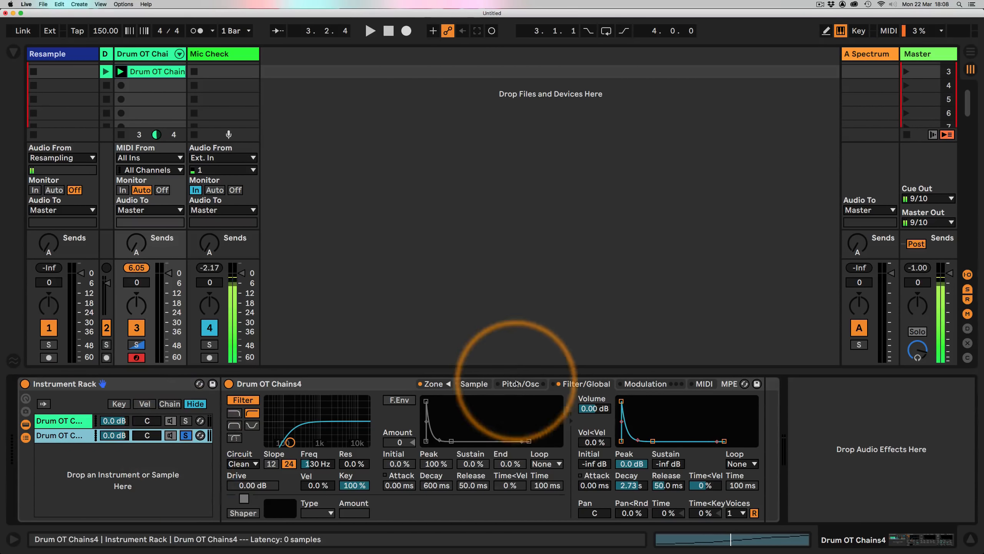
Step: Turn on Reverse for the samples in the soloed chain and audition it
{"action": "left_click", "coordinate": [473, 383]}
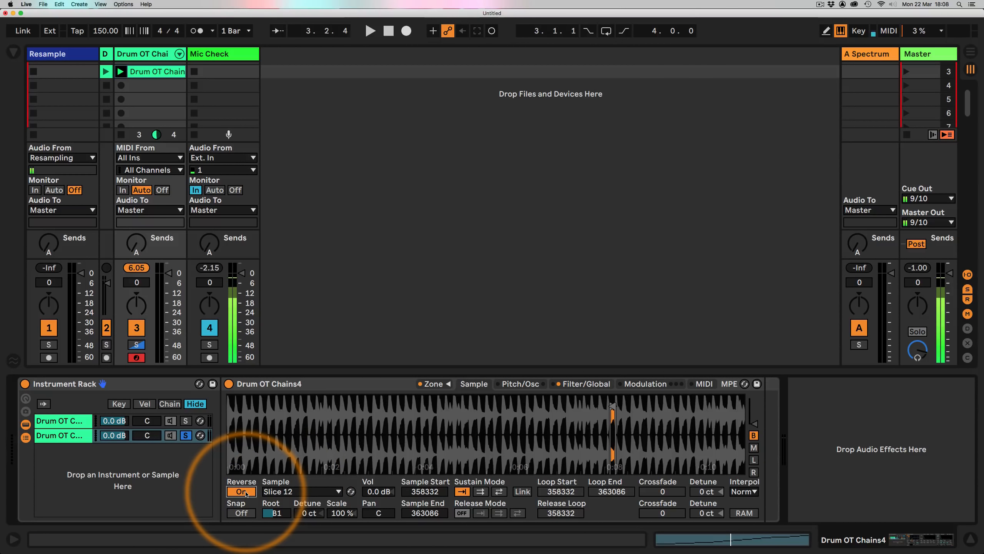
{"action": "key", "text": "space"}
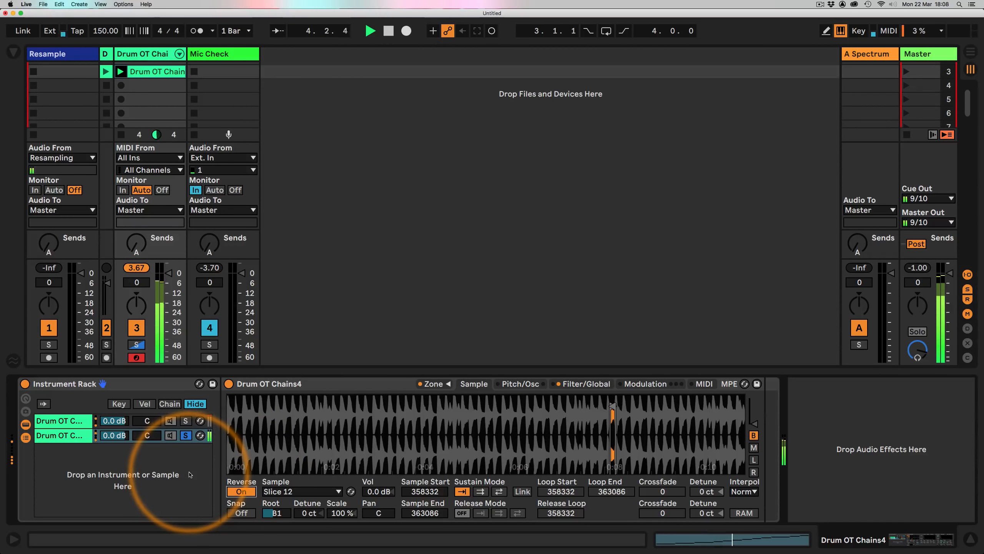
{"action": "key", "text": "space"}
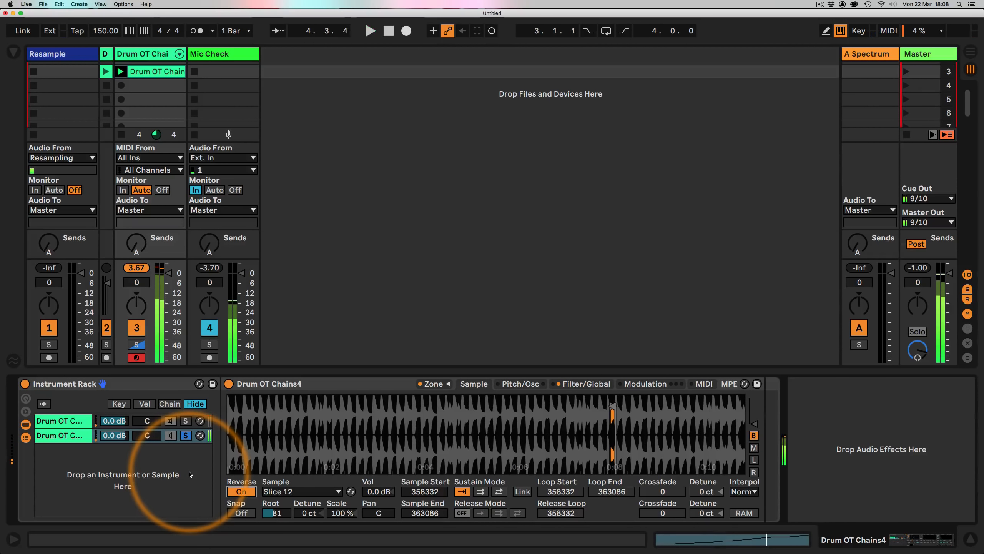
Step: Duplicate the rack's first chain to make a third chain and solo the new copy
{"action": "left_click", "coordinate": [77, 421]}
{"action": "key", "text": "super+d"}
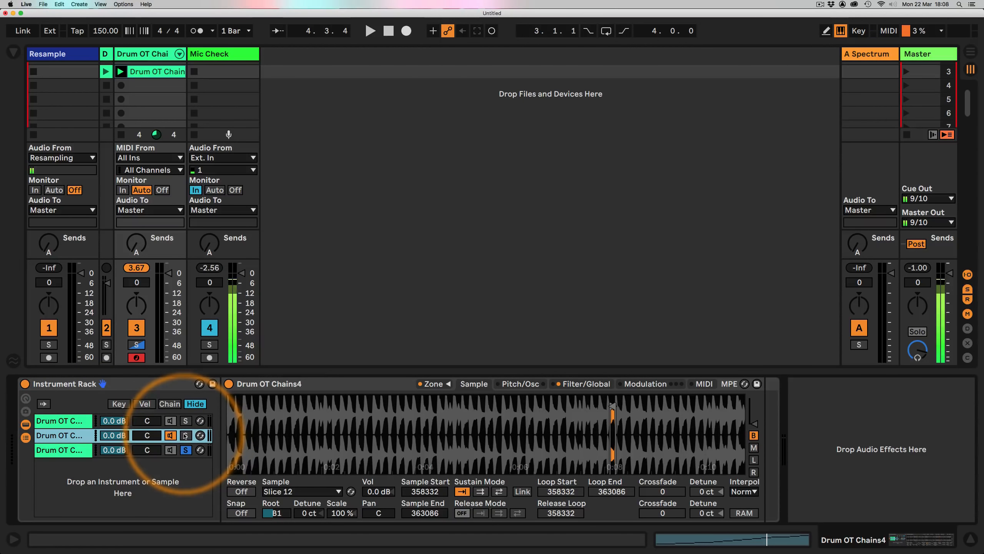
Step: Enable LFO 2 in the soloed chain's Sampler with a sine waveform
{"action": "left_click", "coordinate": [643, 384]}
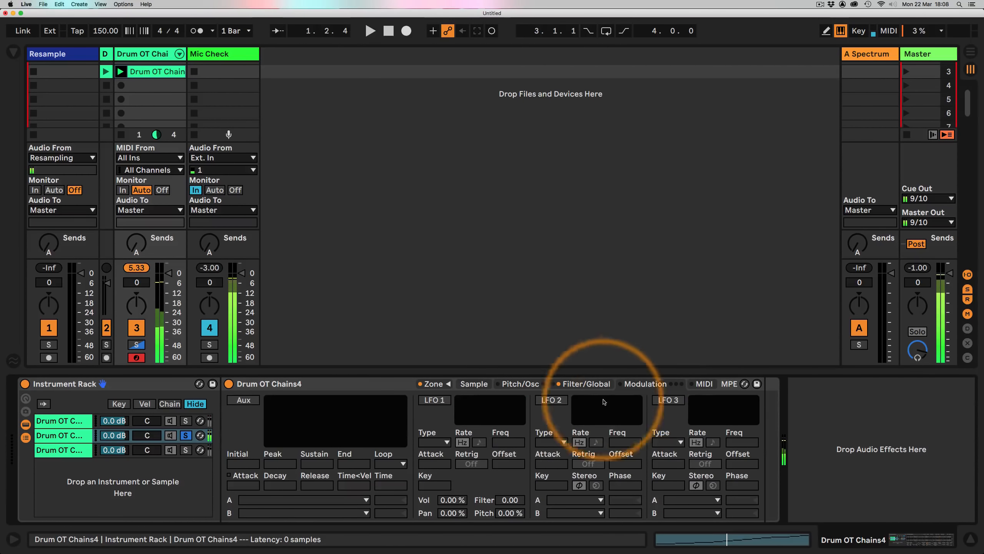
{"action": "left_click", "coordinate": [545, 403]}
{"action": "left_click", "coordinate": [550, 442]}
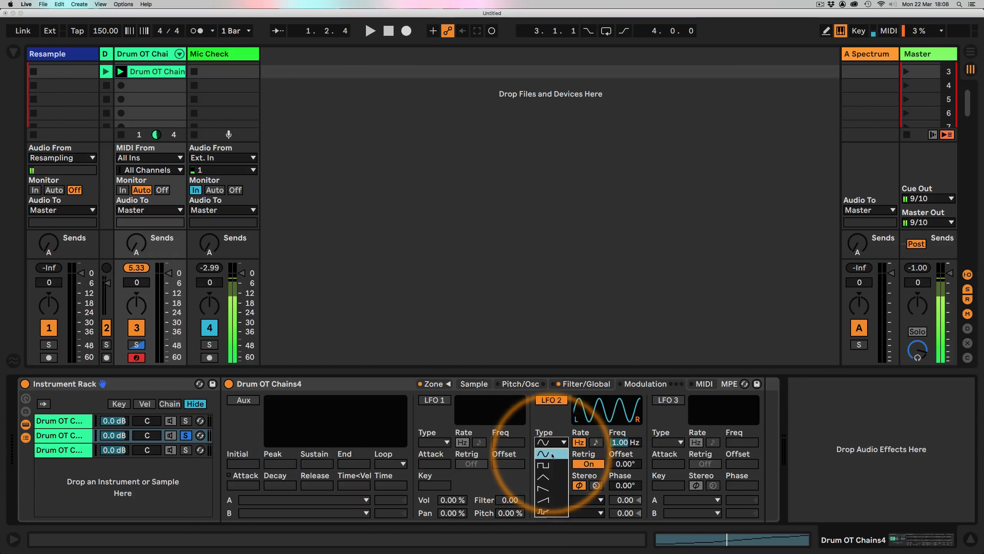
{"action": "left_click", "coordinate": [552, 455]}
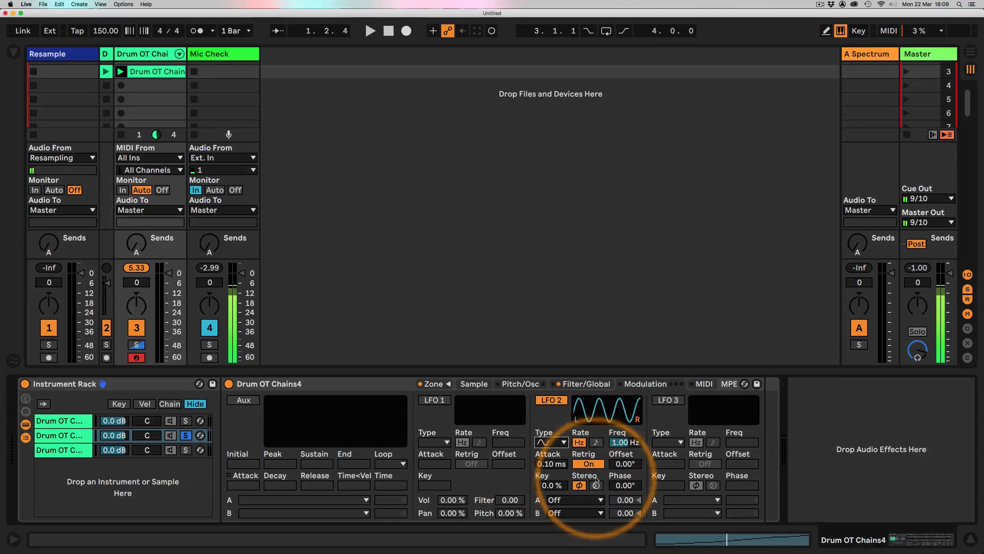
Step: Route LFO 2's destination A to Pitch with an amount of 100, and turn off Retrig during playback
{"action": "left_click", "coordinate": [577, 500]}
{"action": "left_click", "coordinate": [566, 211]}
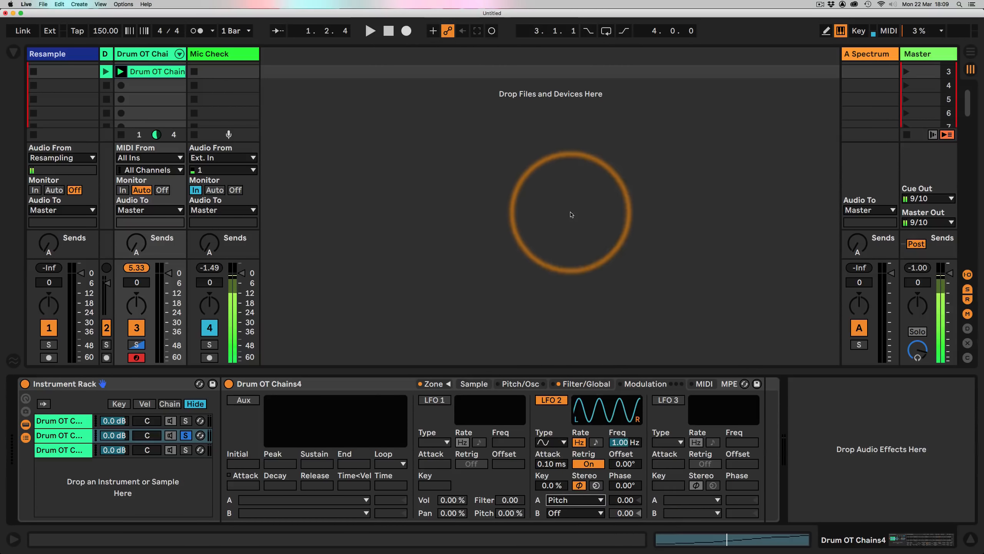
{"action": "mouse_move", "coordinate": [625, 500]}
{"action": "left_mouse_down"}
{"action": "mouse_move", "coordinate": [625, 481]}
{"action": "mouse_move", "coordinate": [626, 495]}
{"action": "left_mouse_up"}
{"action": "key", "text": "space"}
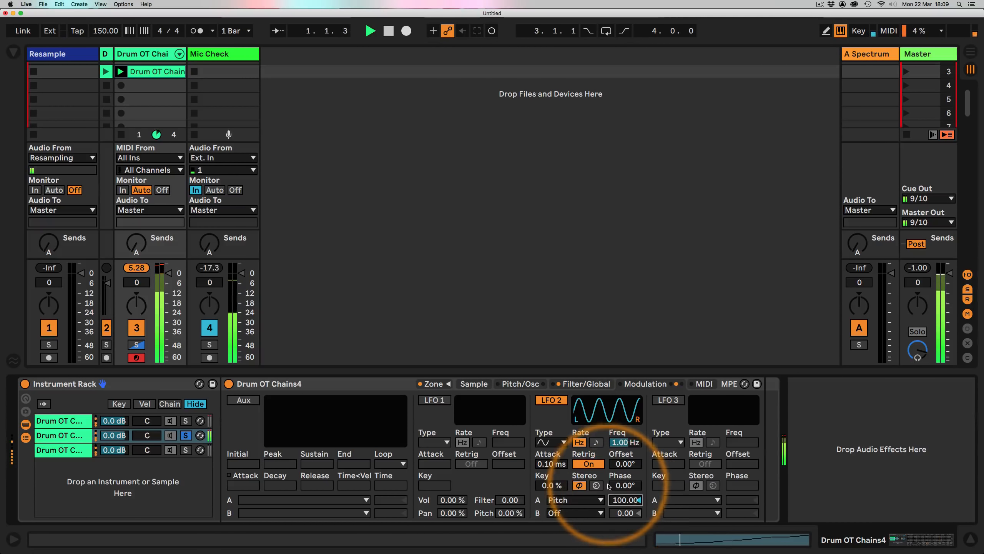
{"action": "left_click", "coordinate": [590, 463]}
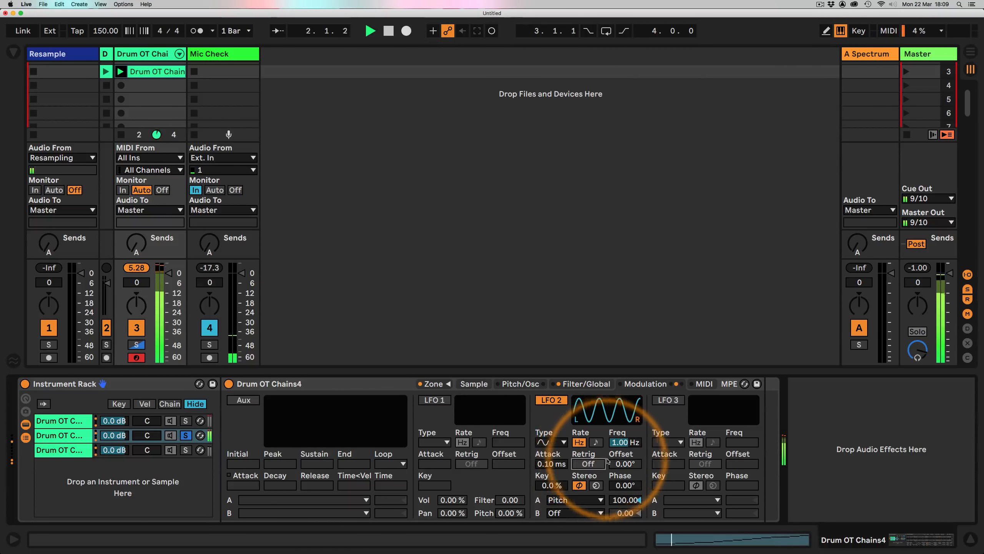
Step: Switch LFO 2's rate in the soloed chain to beat-synced timing and set it to 1/4
{"action": "left_click", "coordinate": [597, 442]}
{"action": "mouse_move", "coordinate": [624, 442]}
{"action": "left_mouse_down"}
{"action": "mouse_move", "coordinate": [625, 434]}
{"action": "mouse_move", "coordinate": [615, 453]}
{"action": "mouse_move", "coordinate": [625, 434]}
{"action": "left_mouse_up"}
Step: Enable LFO 3 with the stepped random (sample-and-hold) waveform and lower its frequency to 0.01 Hz
{"action": "left_click", "coordinate": [666, 401]}
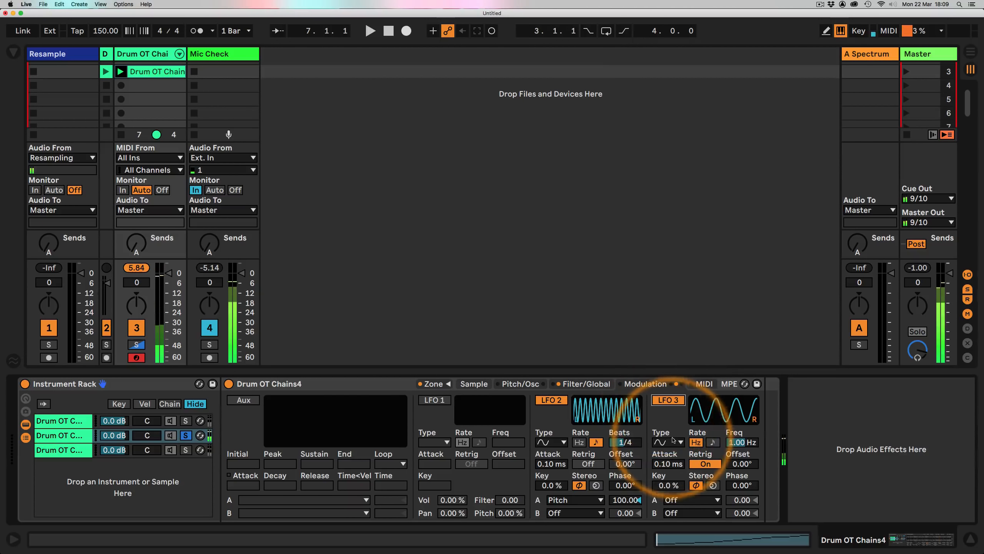
{"action": "left_click", "coordinate": [666, 442]}
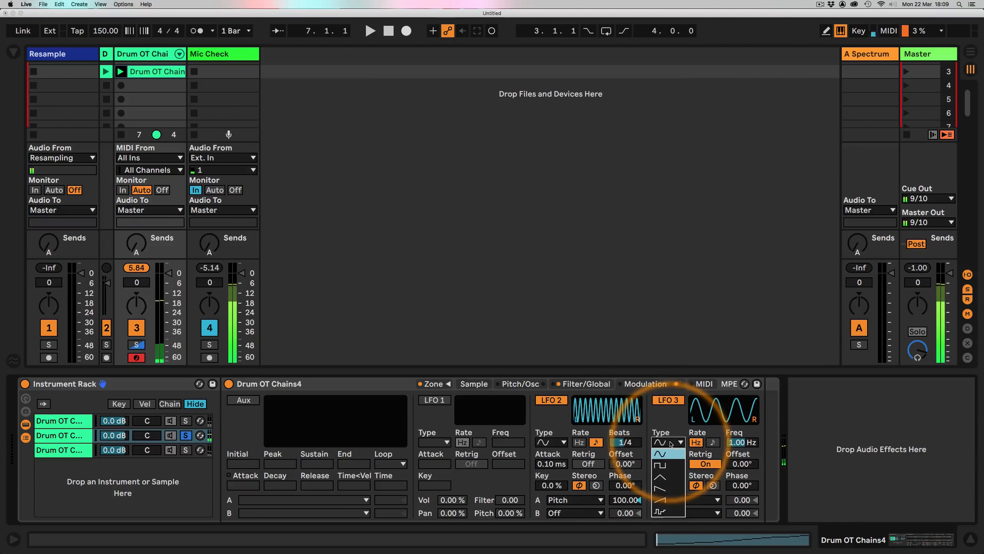
{"action": "left_click", "coordinate": [664, 512]}
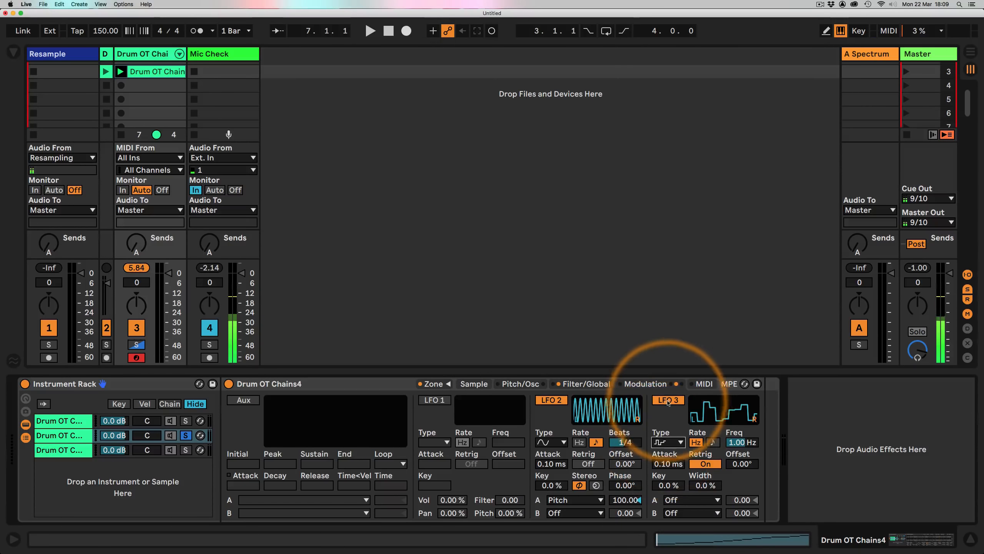
{"action": "left_click_drag", "start_coordinate": [741, 442], "coordinate": [740, 451]}
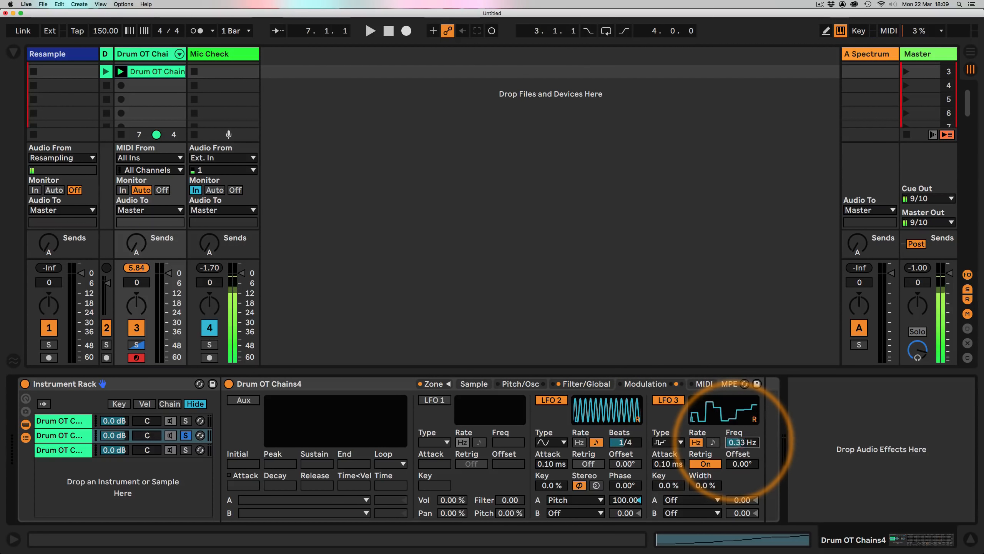
Step: Route LFO 3's destination A to LFO 2 Rate with an amount of 100 and audition the chain
{"action": "left_click", "coordinate": [697, 500]}
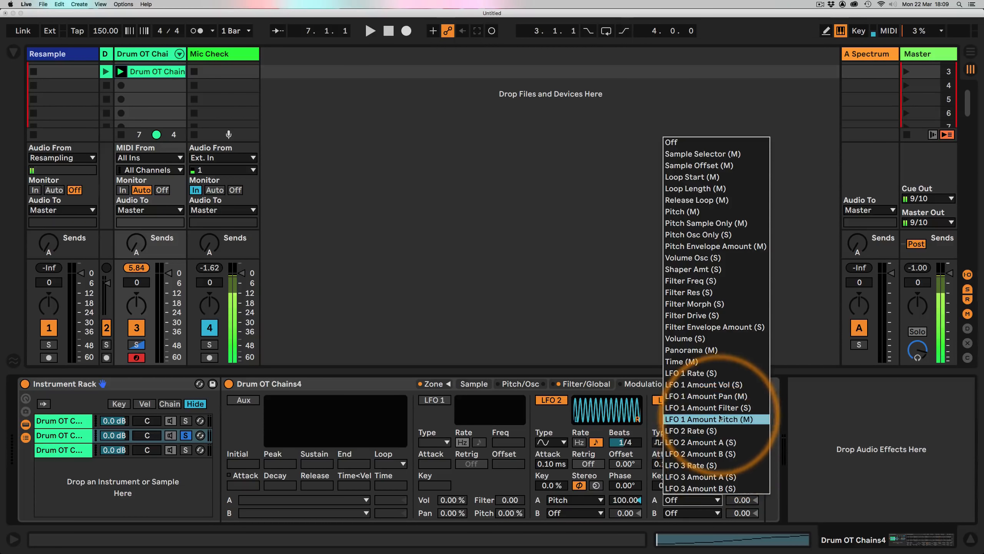
{"action": "left_click", "coordinate": [712, 431]}
{"action": "left_click_drag", "start_coordinate": [742, 500], "coordinate": [742, 481]}
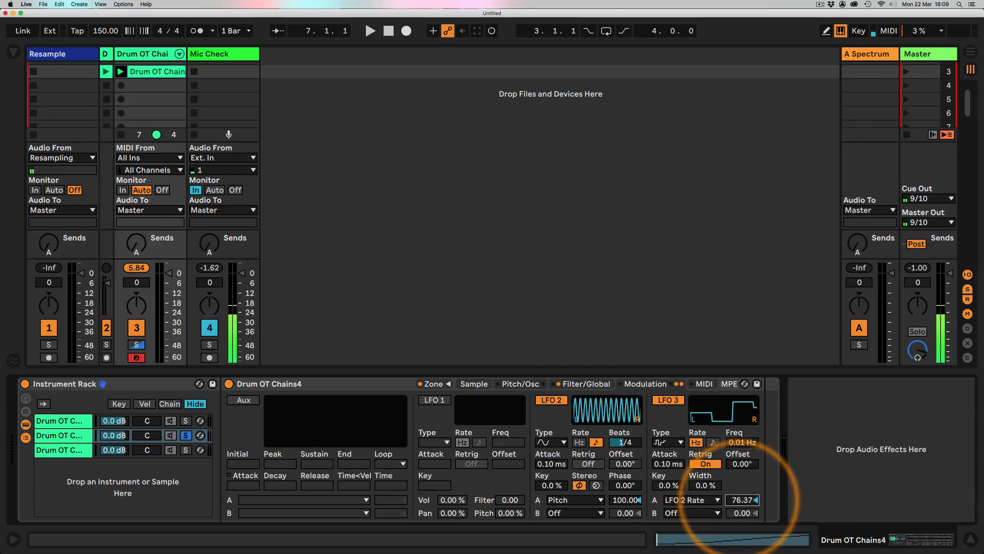
{"action": "key", "text": "space"}
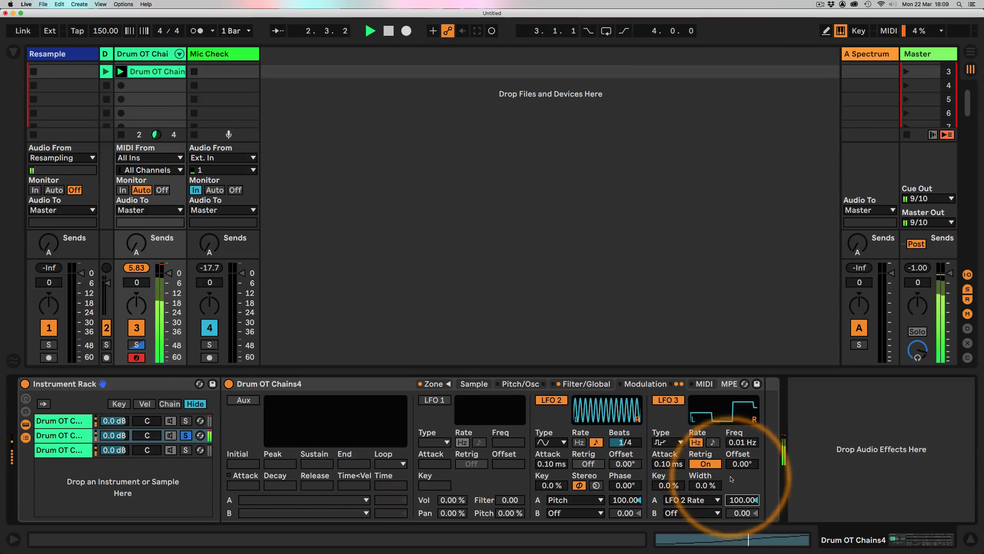
{"action": "key", "text": "space"}
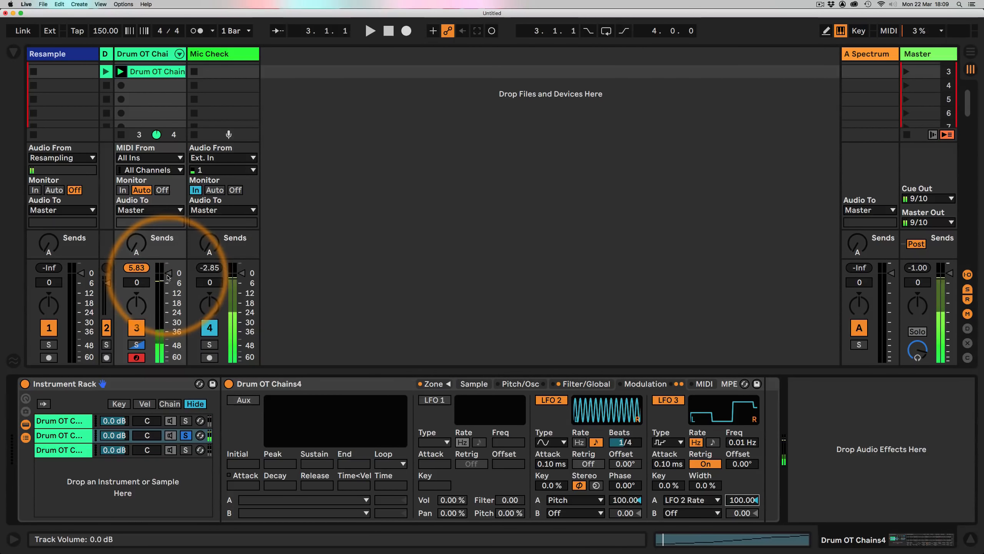
Step: Lower the sliced drum track's volume to -6.0 dB, checking its level during playback
{"action": "left_click_drag", "start_coordinate": [166, 275], "coordinate": [166, 287]}
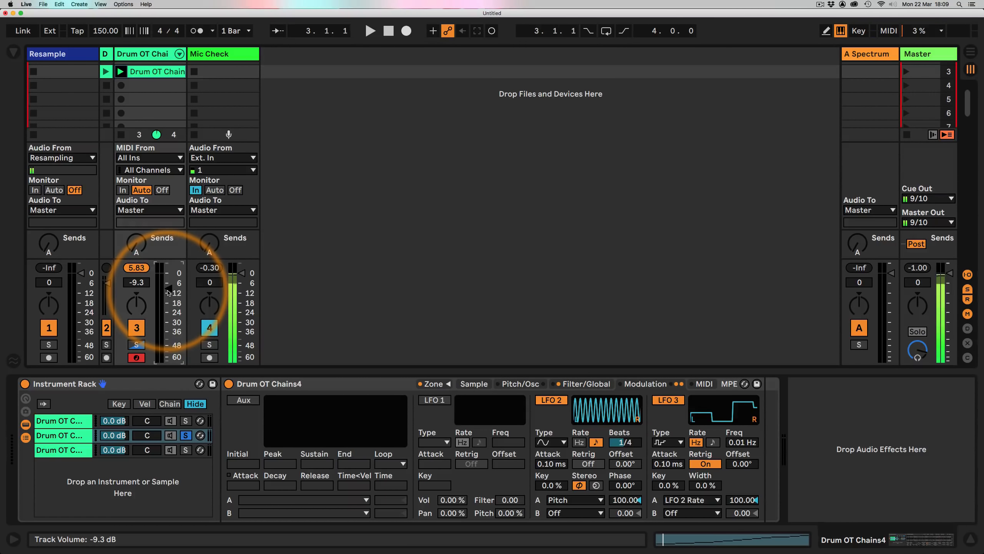
{"action": "key", "text": "space"}
{"action": "left_click_drag", "start_coordinate": [167, 292], "coordinate": [167, 284]}
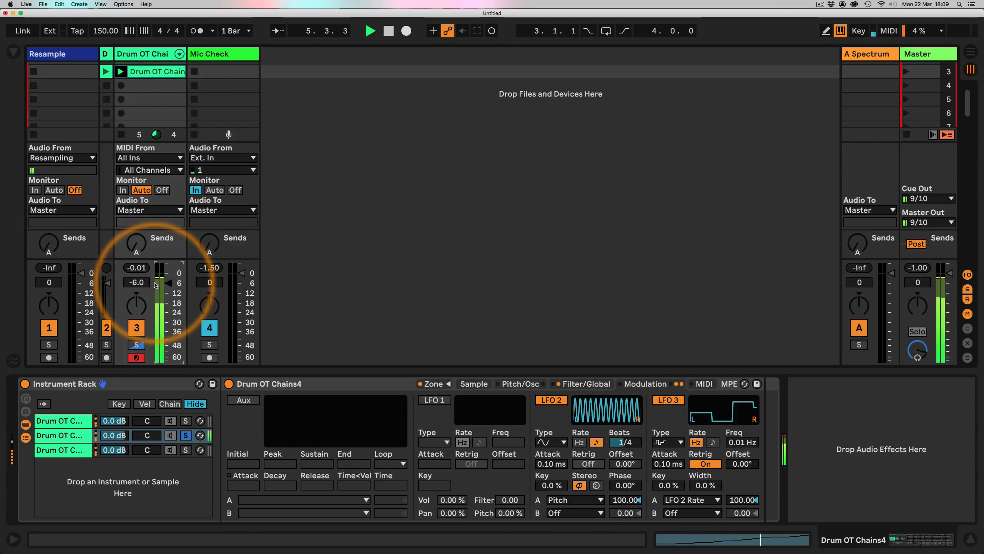
{"action": "key", "text": "space"}
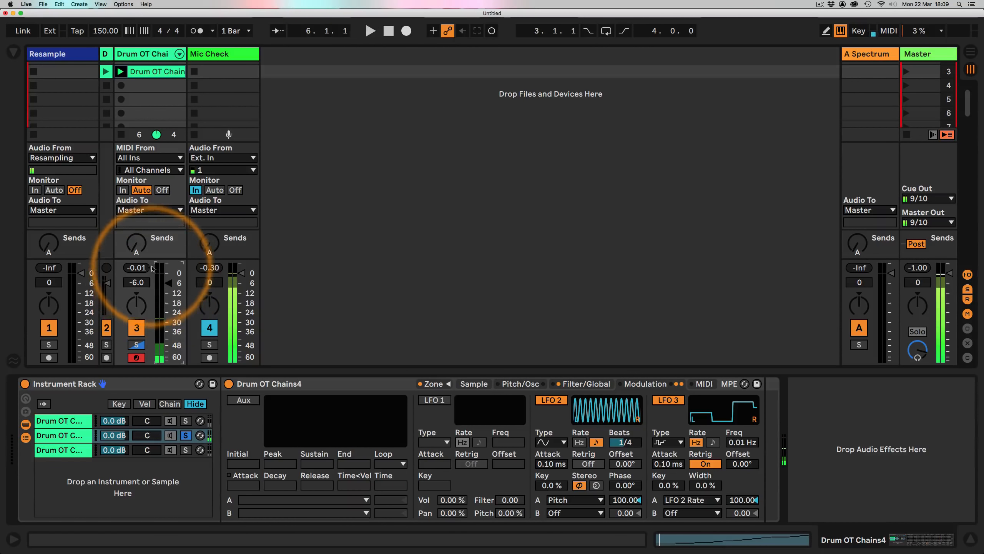
Step: Duplicate the rack's first chain to make a fourth chain, then solo and audition the new copy
{"action": "left_click", "coordinate": [72, 435]}
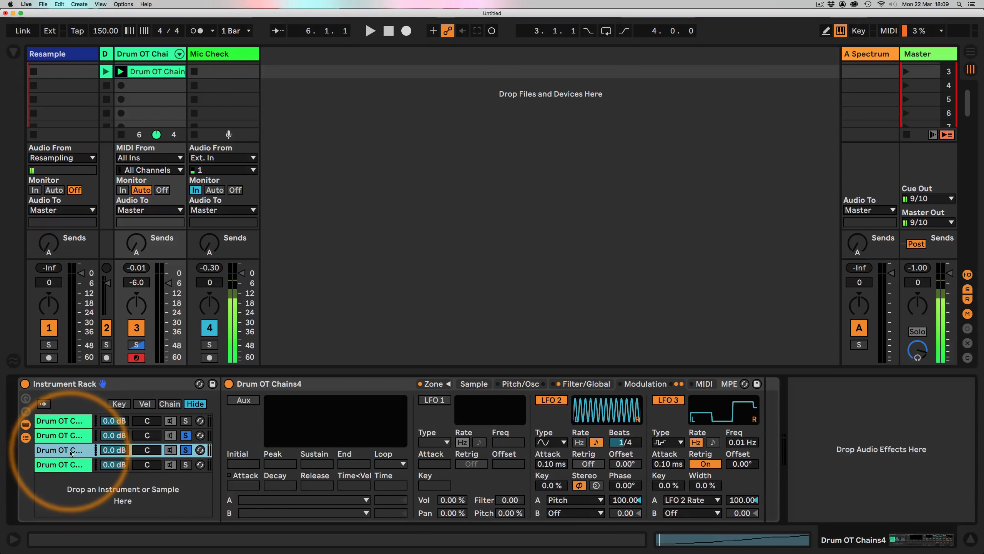
{"action": "left_click", "coordinate": [66, 450]}
{"action": "left_click", "coordinate": [70, 422]}
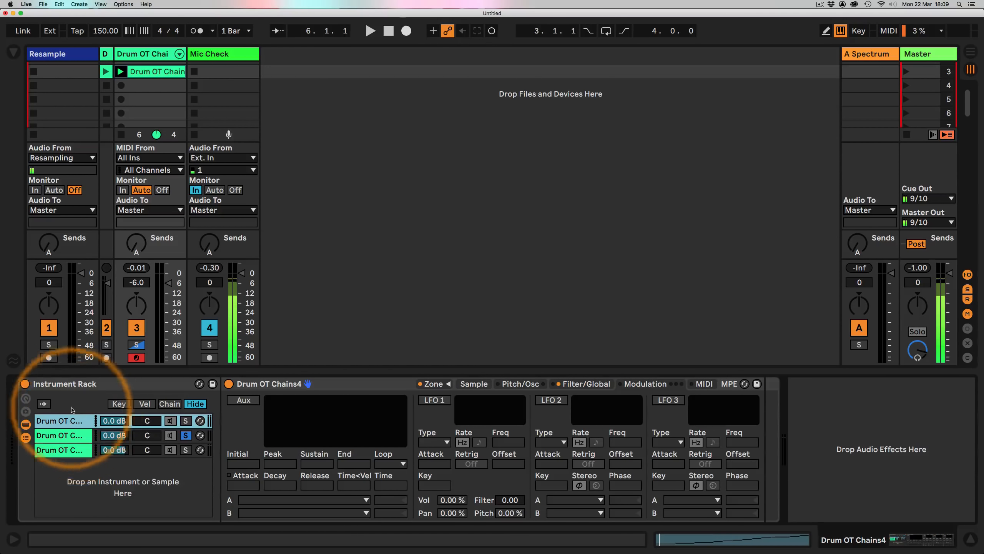
{"action": "key", "text": "super+d"}
{"action": "left_click", "coordinate": [185, 435]}
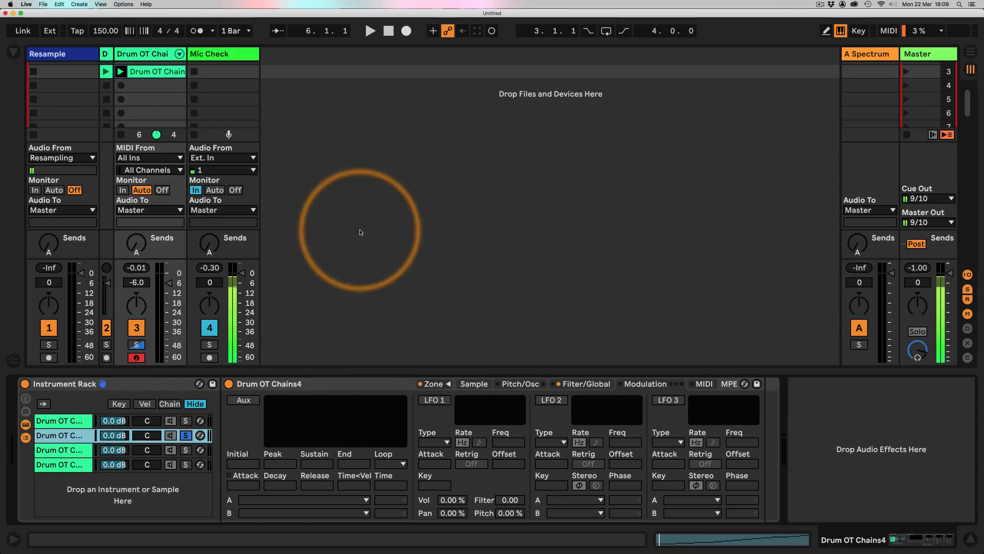
{"action": "key", "text": "space"}
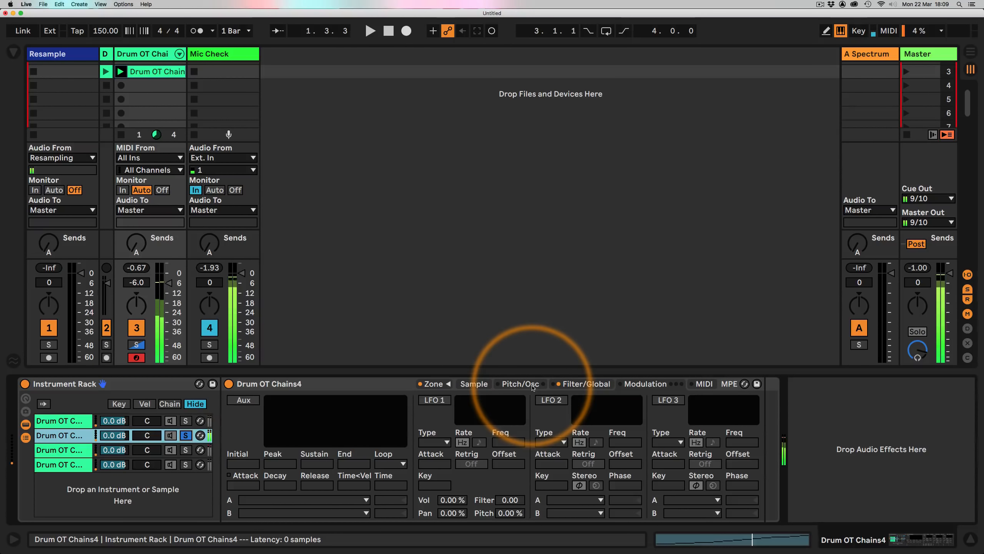
Step: Select all twelve slices in the new chain's zone editor and set their Sustain Mode to forward loop
{"action": "left_click", "coordinate": [475, 384]}
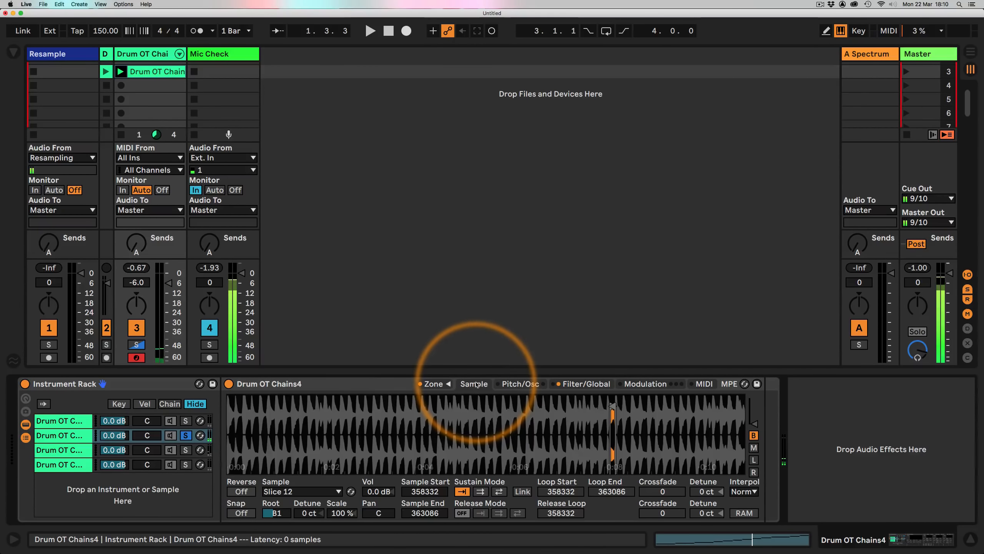
{"action": "left_click", "coordinate": [433, 384]}
{"action": "left_click_drag", "start_coordinate": [427, 271], "coordinate": [434, 165]}
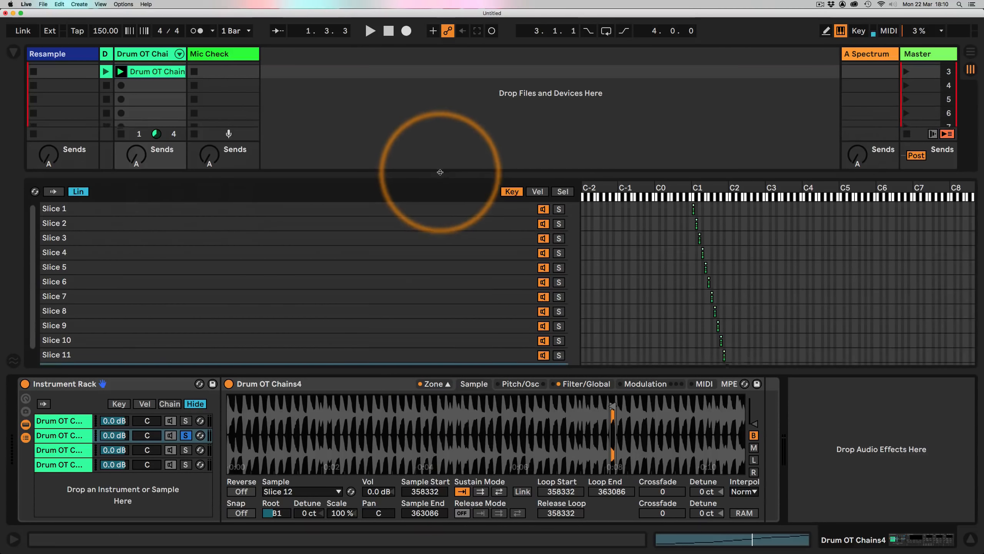
{"action": "left_click", "coordinate": [350, 267]}
{"action": "key", "text": "super+a"}
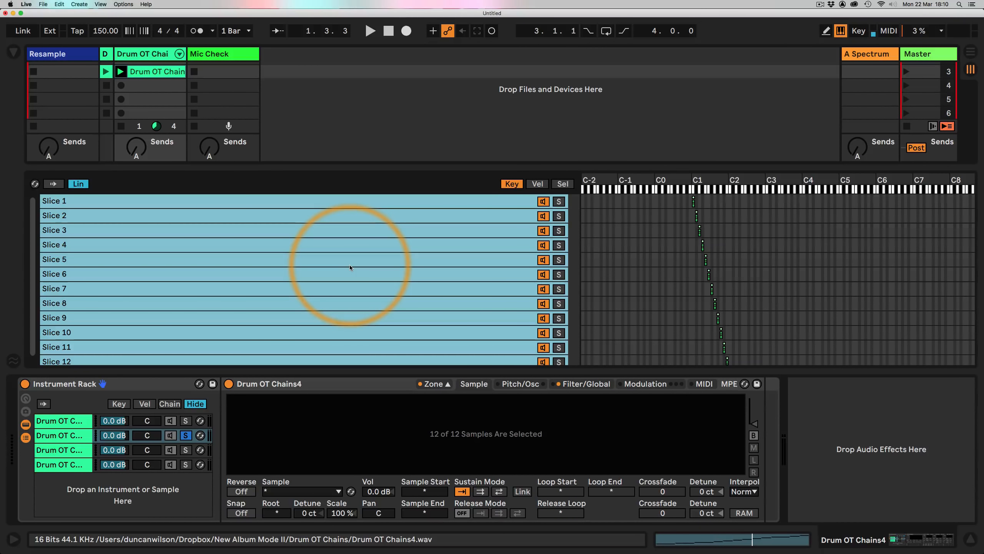
{"action": "left_click", "coordinate": [480, 492]}
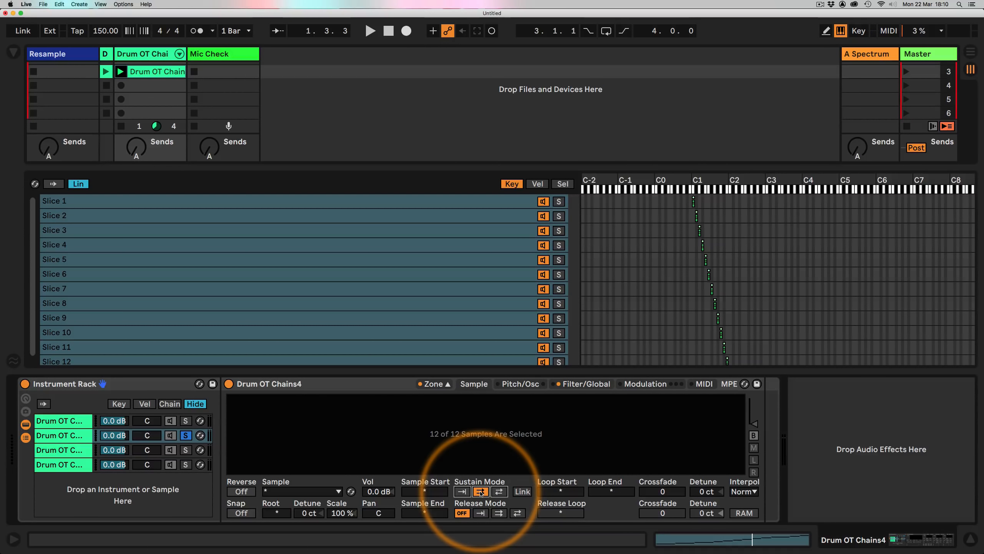
Step: Enable the Sampler's Aux envelope and set its Peak, Sustain and End levels to 1.0 %
{"action": "left_click", "coordinate": [643, 384]}
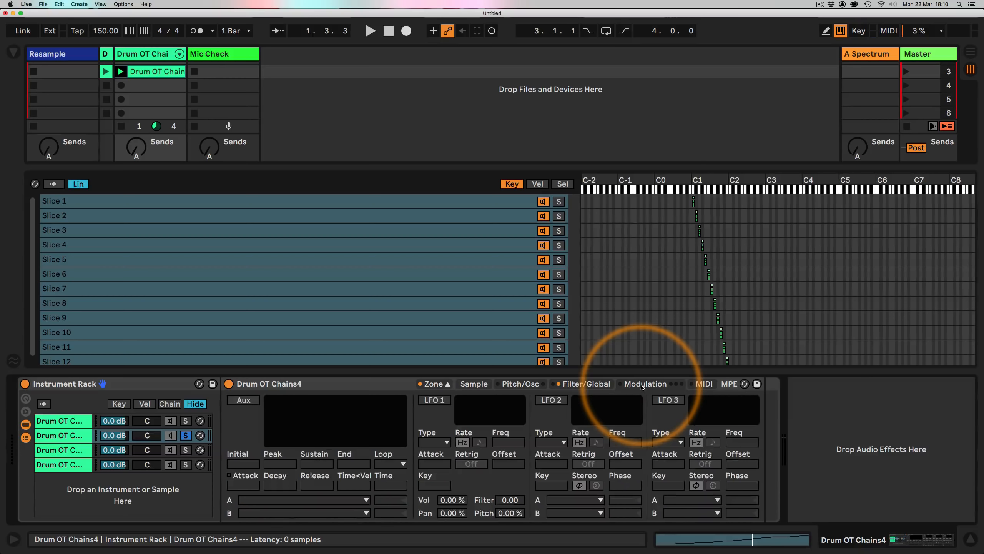
{"action": "left_click", "coordinate": [243, 400]}
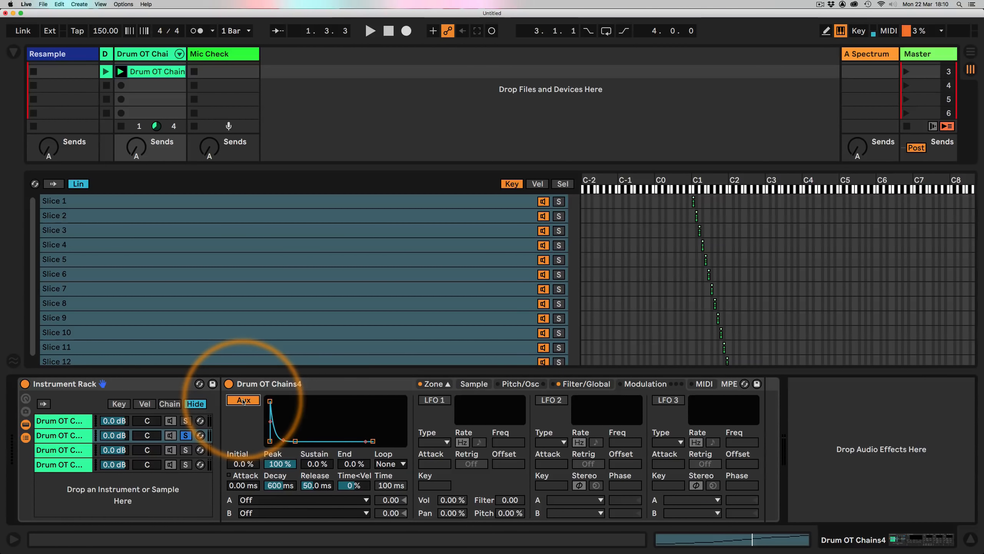
{"action": "type", "text": "1"}
{"action": "key", "text": "Return"}
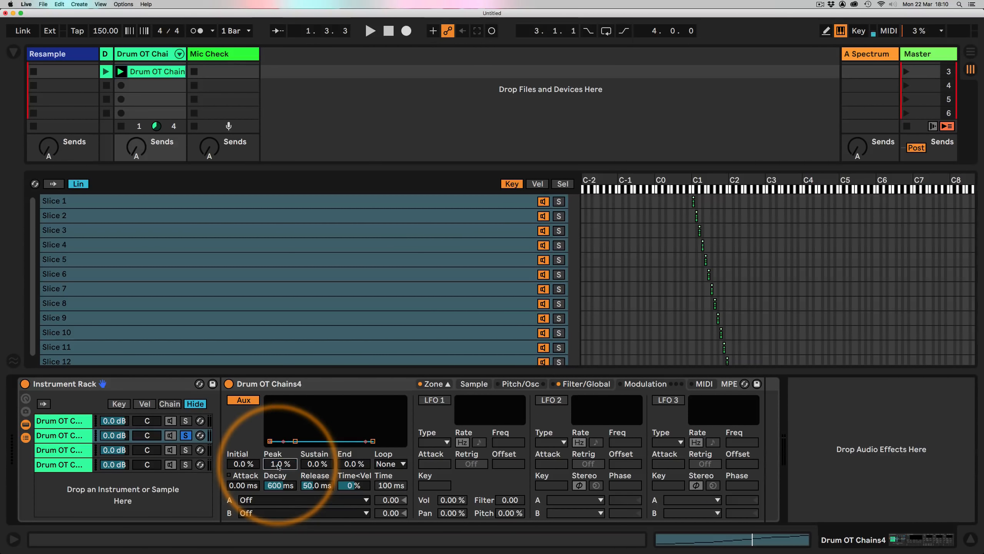
{"action": "left_click", "coordinate": [316, 465]}
{"action": "type", "text": "1"}
{"action": "key", "text": "Return"}
{"action": "left_click", "coordinate": [354, 464]}
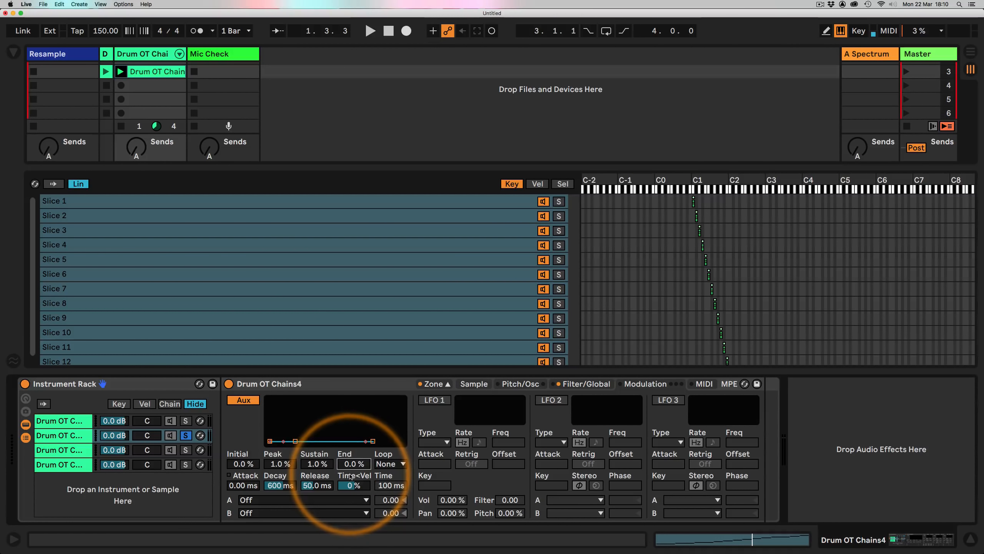
Step: Route the Aux envelope's destination A to Loop Length with an amount of 90, and close the zone editor
{"action": "left_click", "coordinate": [277, 501]}
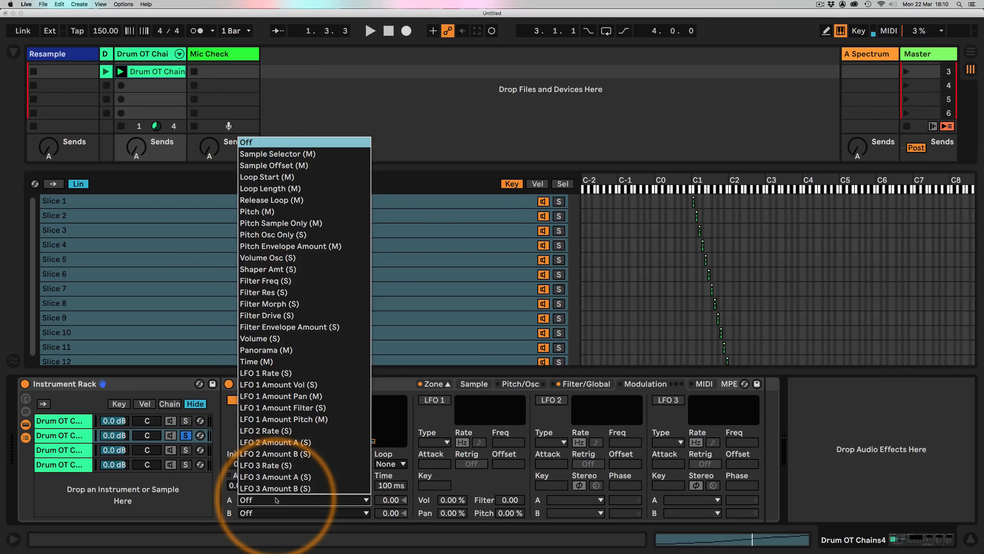
{"action": "left_click", "coordinate": [273, 189]}
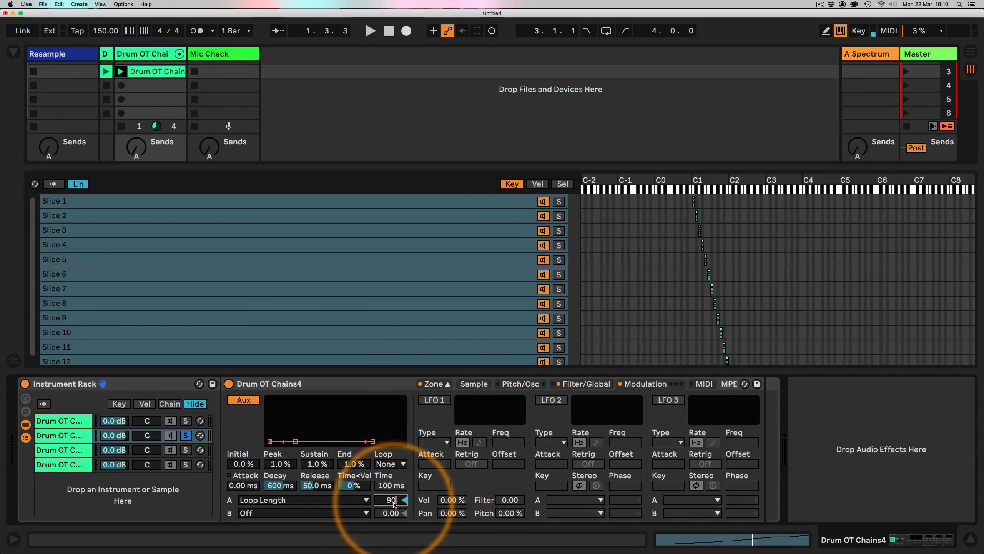
{"action": "key", "text": "Return"}
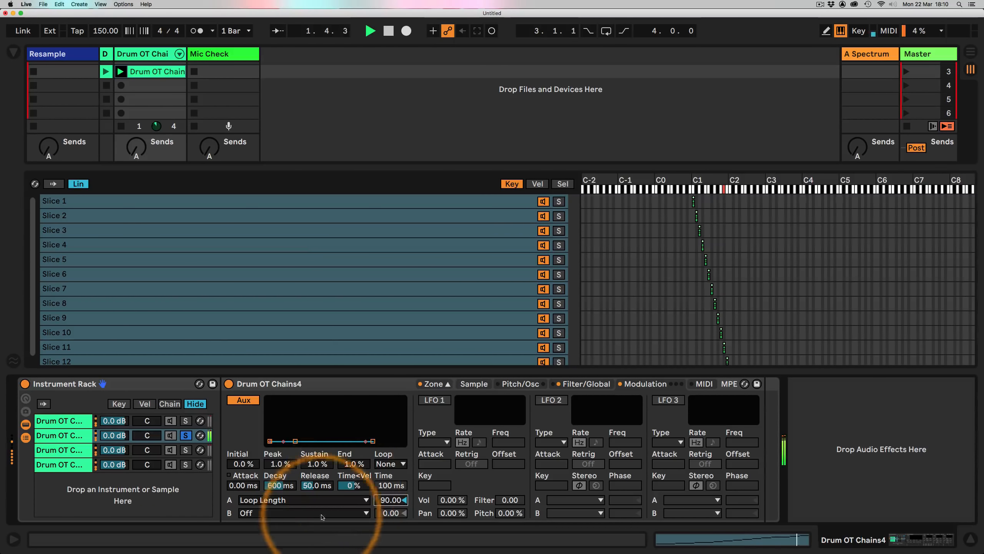
{"action": "left_click_drag", "start_coordinate": [264, 167], "coordinate": [254, 324]}
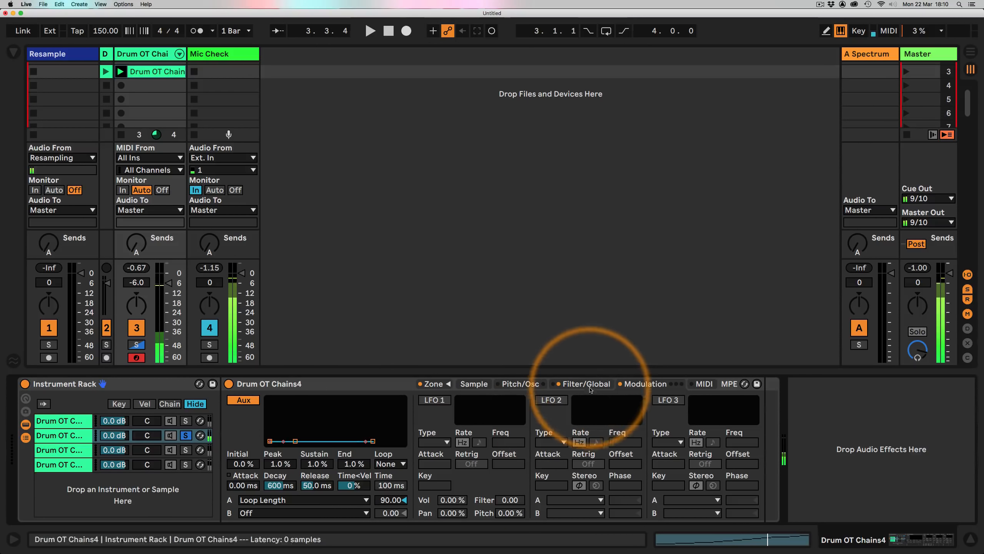
Step: Enable LFO 2 in the soloed chain with the stepped random waveform
{"action": "left_click", "coordinate": [551, 400]}
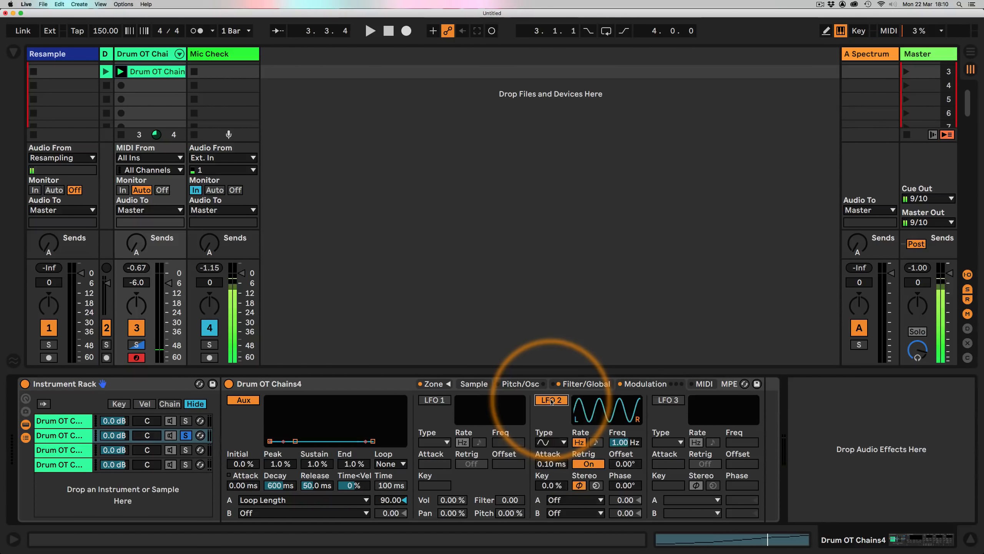
{"action": "left_click", "coordinate": [557, 445]}
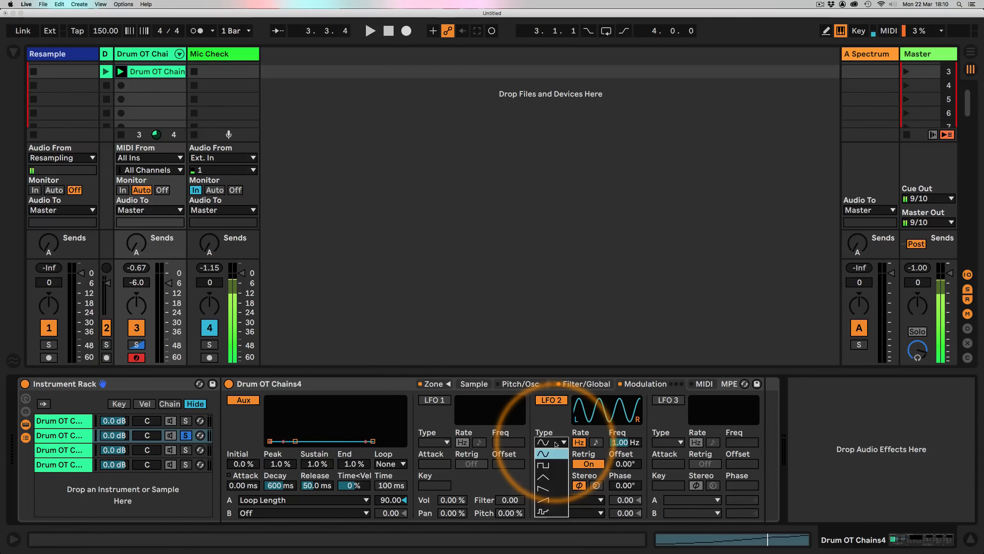
{"action": "left_click", "coordinate": [551, 514]}
Step: Route LFO 2's destination A to Loop Length with an amount of 15, set its frequency to 0.01 Hz, and audition it
{"action": "left_click", "coordinate": [551, 514]}
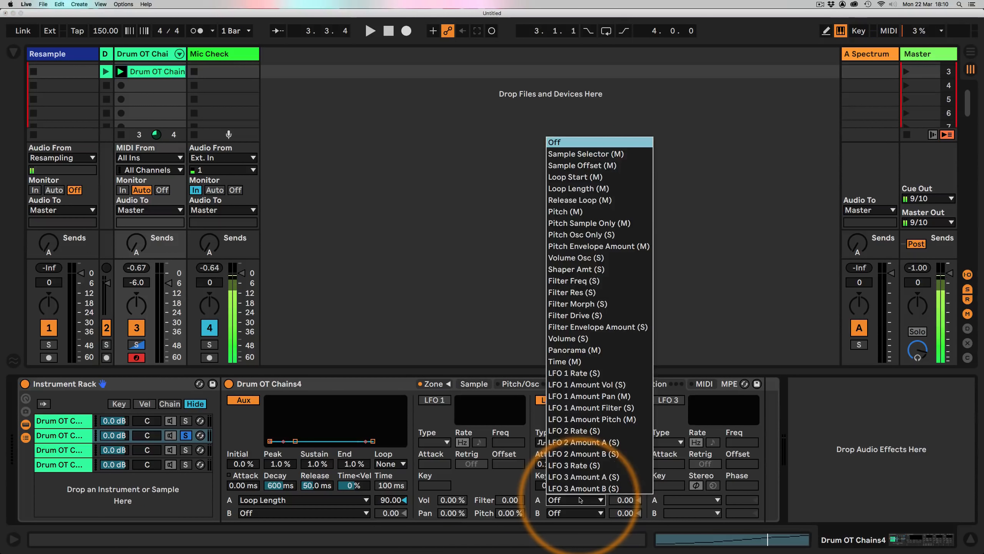
{"action": "left_click", "coordinate": [576, 188]}
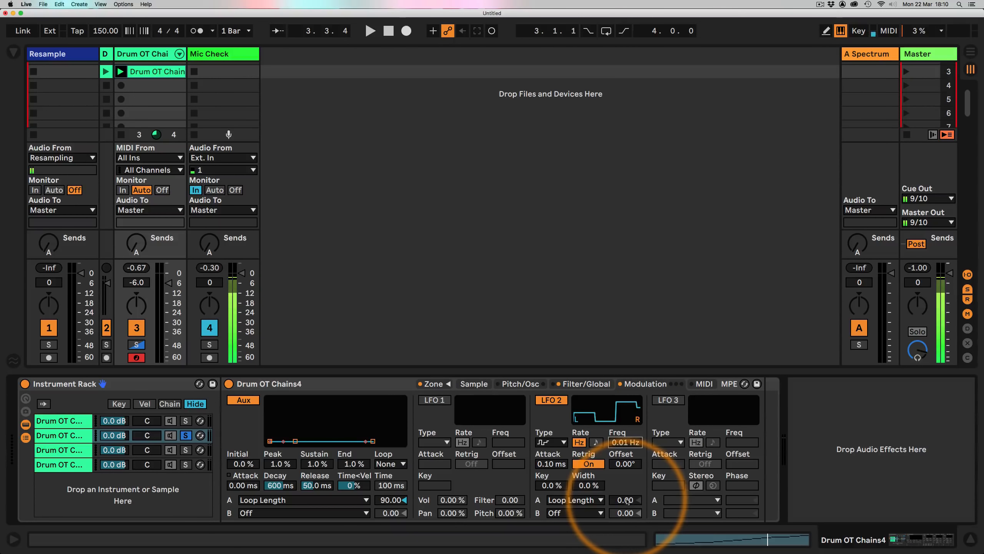
{"action": "type", "text": "15"}
{"action": "key", "text": "Return"}
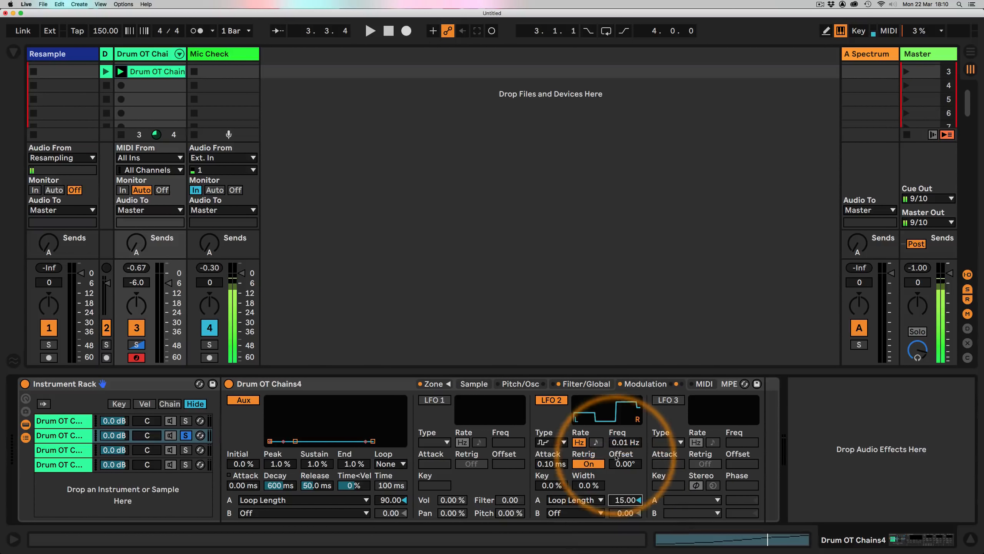
{"action": "key", "text": "space"}
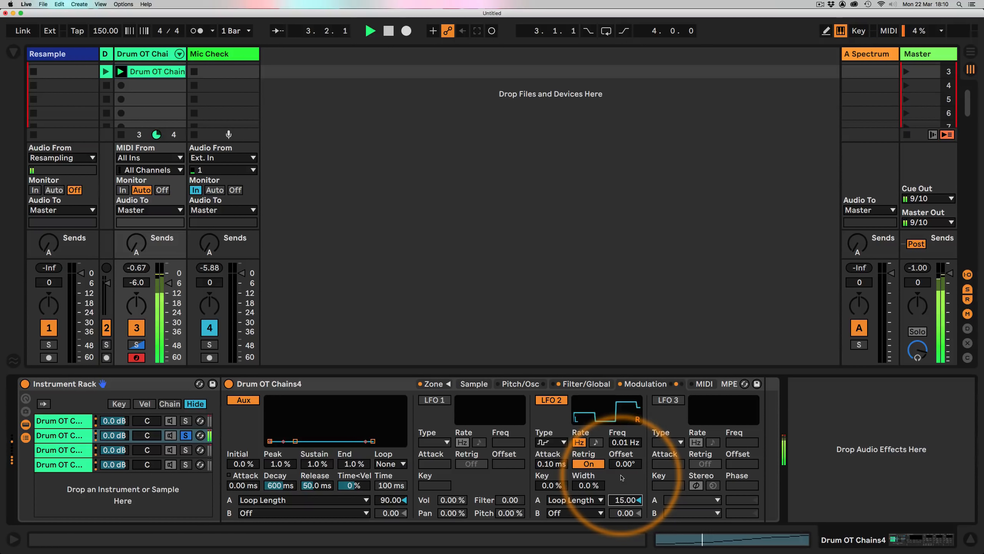
{"action": "key", "text": "space"}
Step: Shorten the soloed chain's volume envelope decay to about 687 ms and play the clip
{"action": "left_click", "coordinate": [605, 384]}
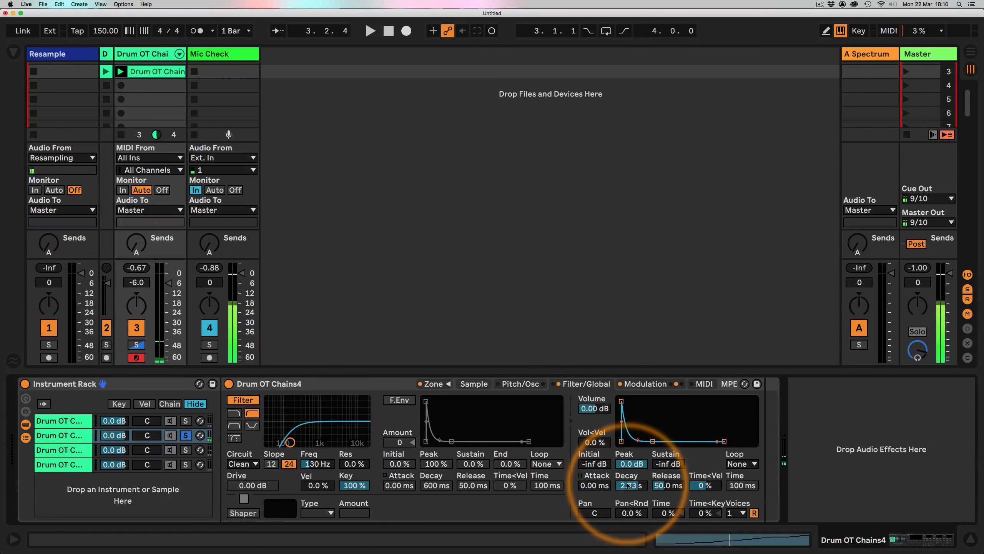
{"action": "key", "text": "space"}
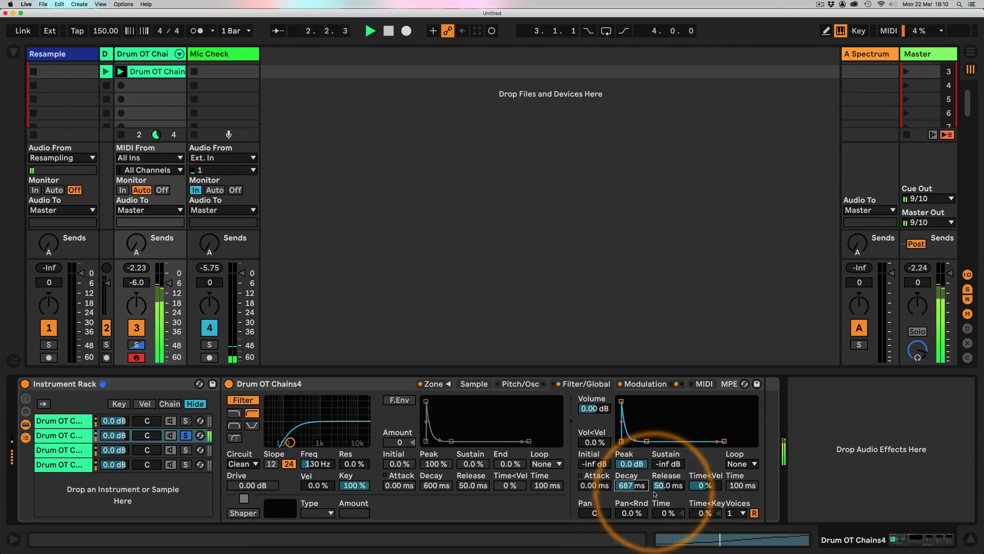
Step: Set the soloed chain to 3 voices with retrigger off, and its volume envelope to about 631 ms decay and 11.7 s release
{"action": "key", "text": "space"}
{"action": "left_click_drag", "start_coordinate": [663, 485], "coordinate": [664, 466]}
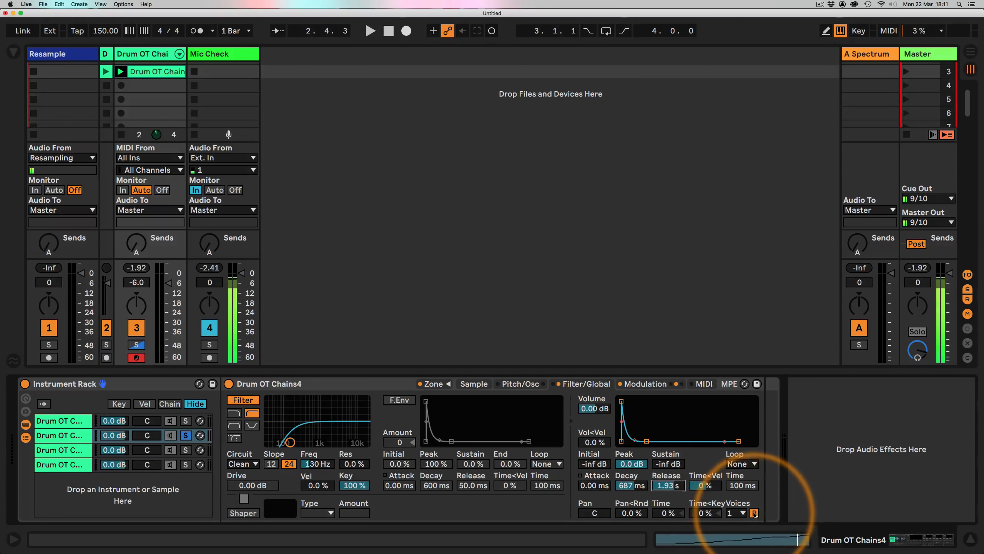
{"action": "left_click", "coordinate": [736, 513]}
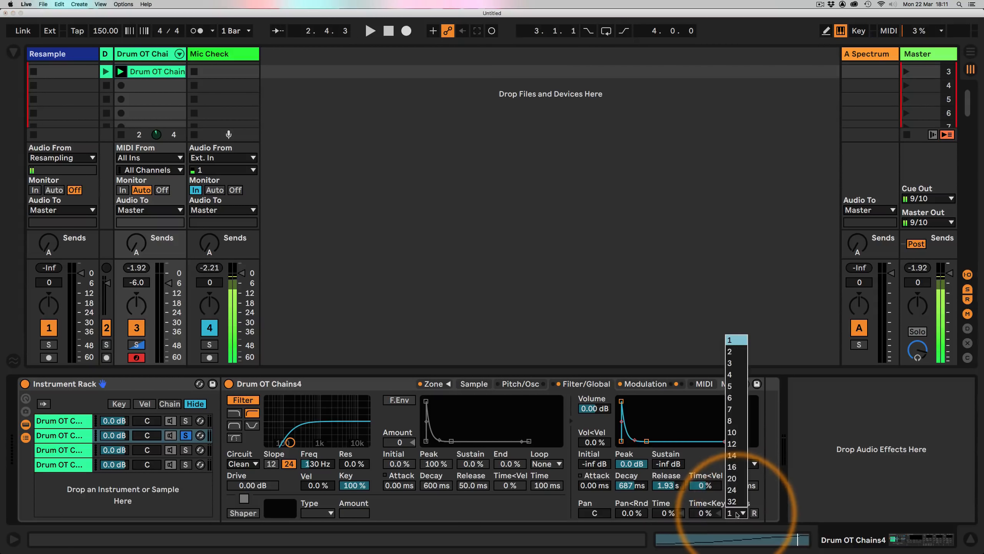
{"action": "left_click", "coordinate": [730, 363]}
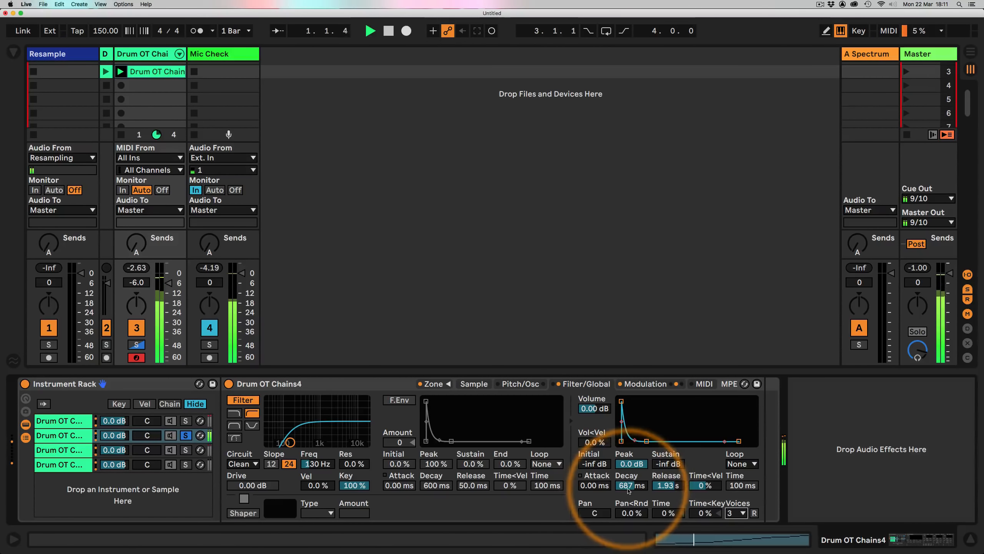
{"action": "left_click_drag", "start_coordinate": [628, 487], "coordinate": [628, 512]}
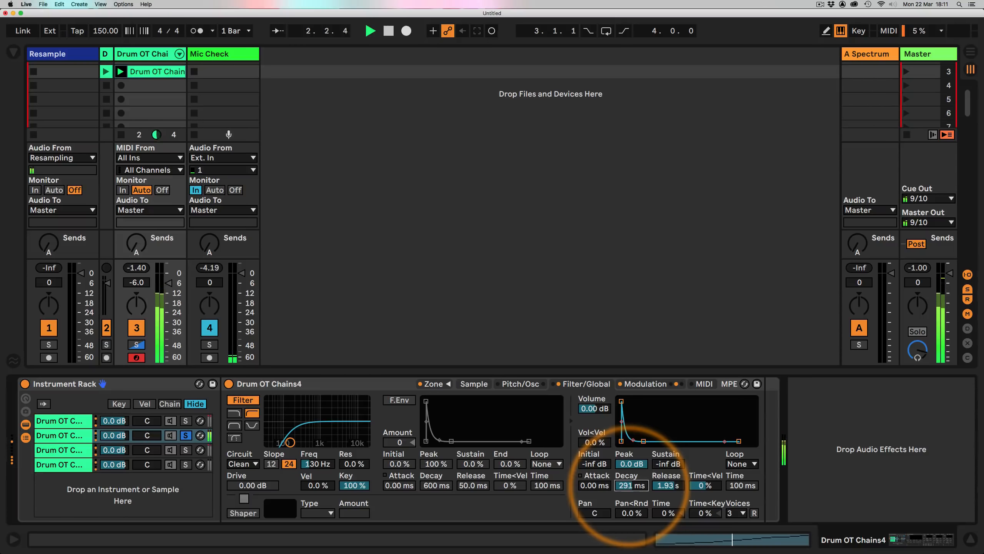
{"action": "left_click_drag", "start_coordinate": [669, 485], "coordinate": [630, 480]}
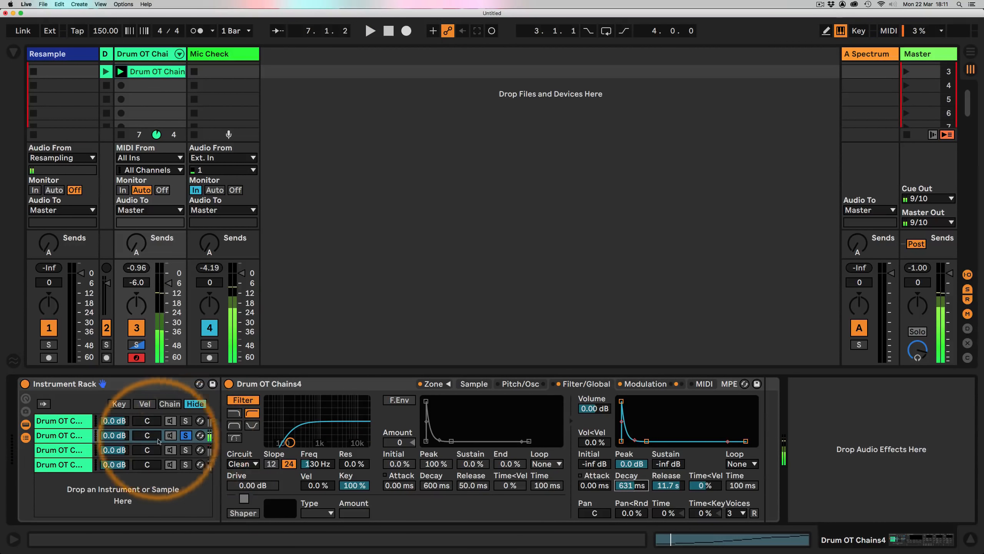
Step: Duplicate the second chain, solo the copy, and enable its LFO 3 with the triangle waveform
{"action": "left_click", "coordinate": [64, 436]}
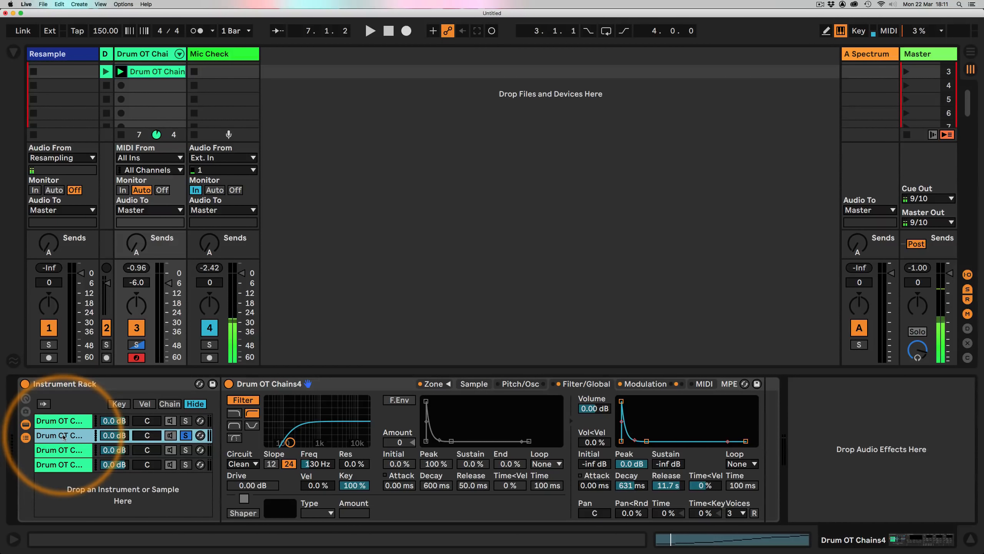
{"action": "key", "text": "super+d"}
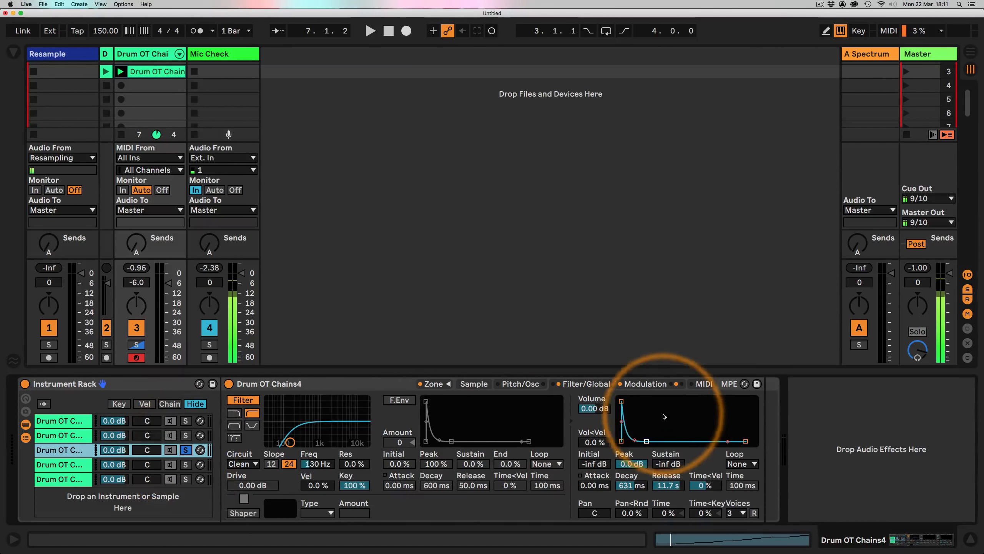
{"action": "left_click", "coordinate": [645, 383]}
{"action": "left_click", "coordinate": [667, 400]}
{"action": "left_click", "coordinate": [670, 441]}
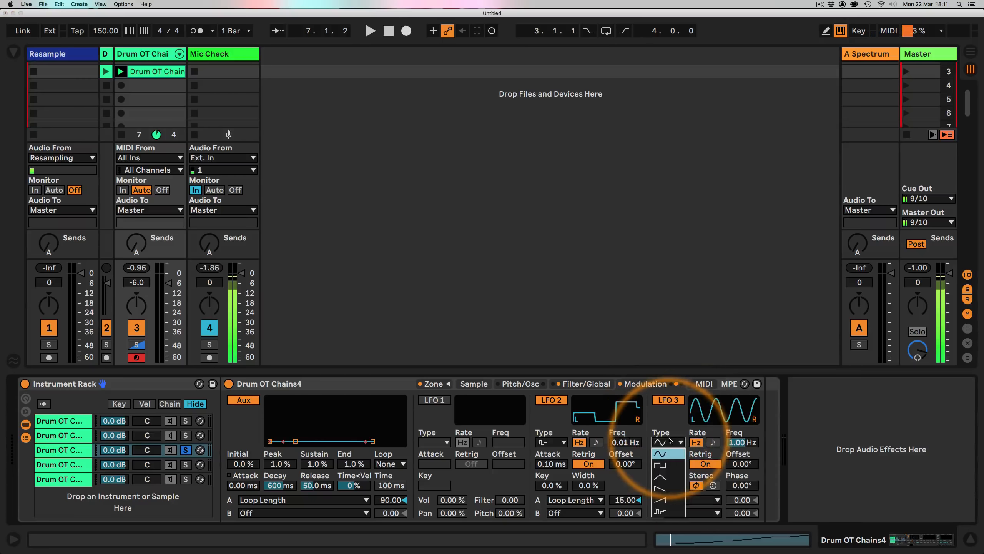
{"action": "left_click", "coordinate": [670, 478]}
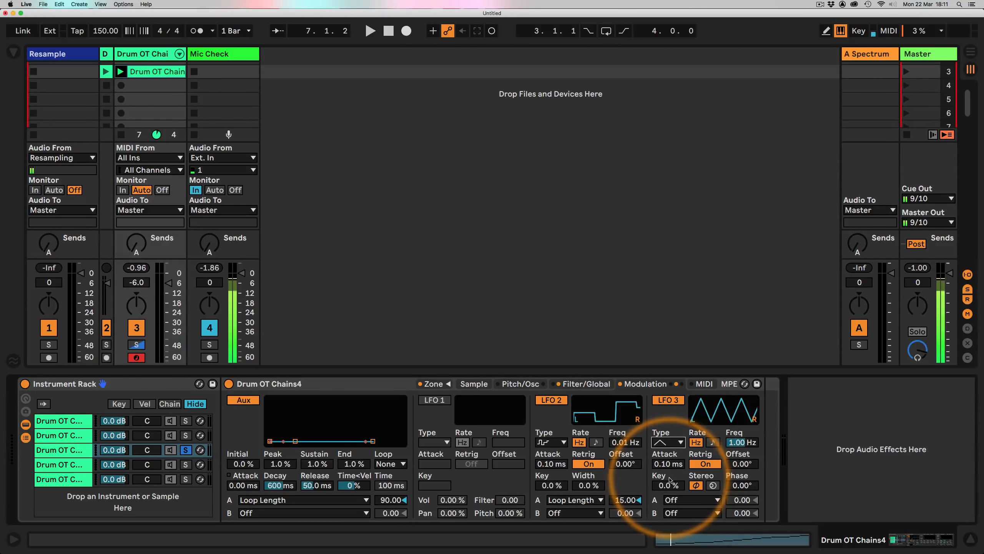
Step: Turn off LFO 3's retrigger and sync its rate to 1 beat
{"action": "left_click", "coordinate": [705, 464]}
{"action": "left_click", "coordinate": [713, 442]}
{"action": "left_click_drag", "start_coordinate": [741, 443], "coordinate": [741, 427]}
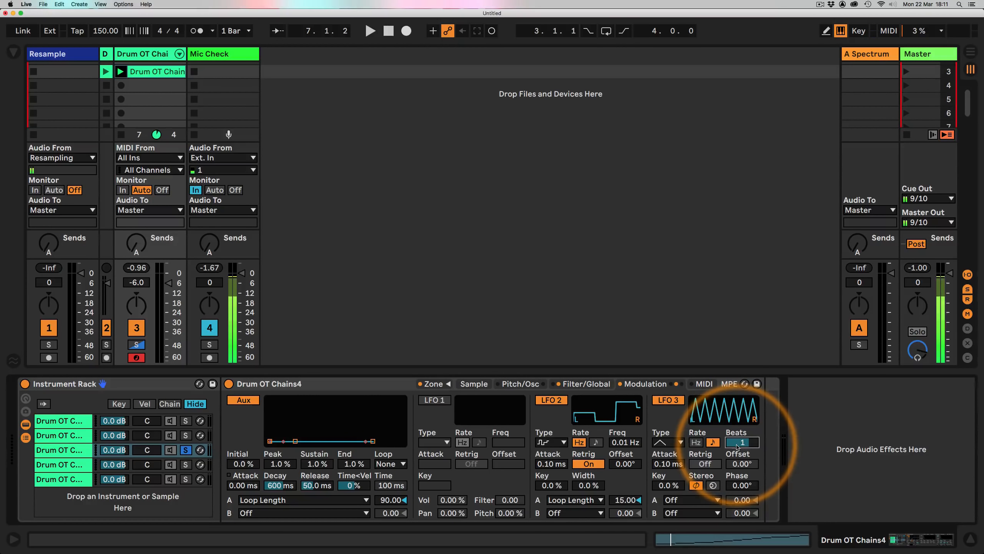
Step: Route LFO 3's destination A to Loop Start with an amount of 100 and audition the clip
{"action": "left_click", "coordinate": [692, 500]}
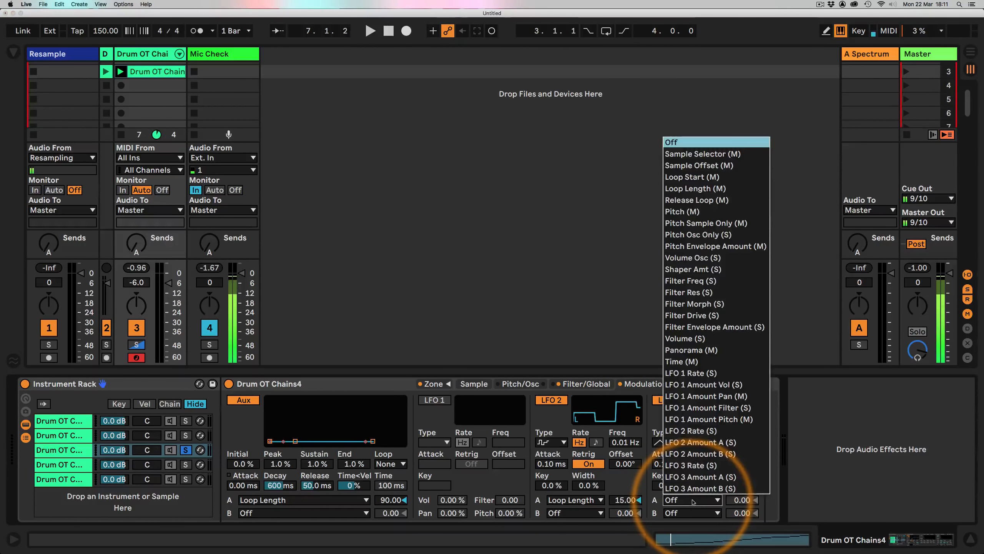
{"action": "left_click", "coordinate": [693, 177]}
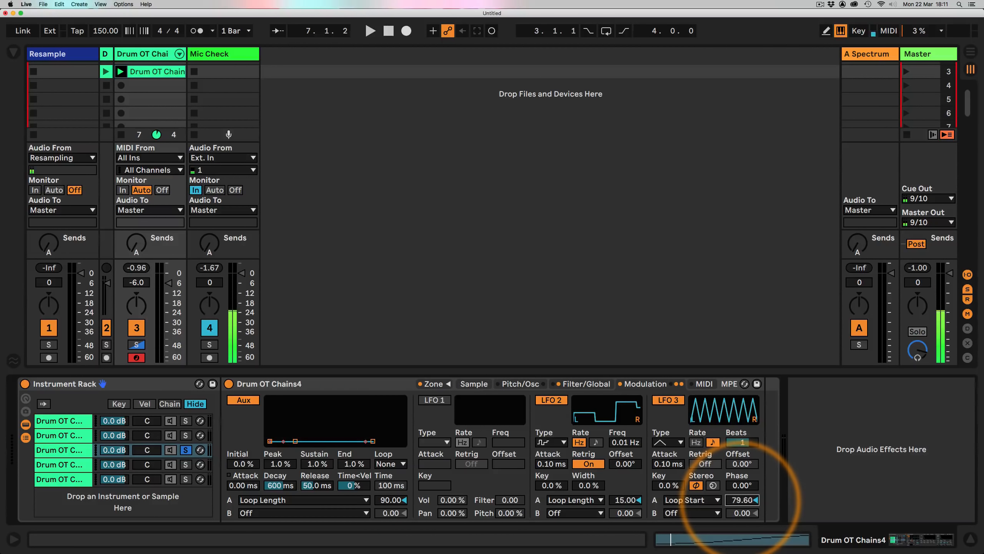
{"action": "left_click_drag", "start_coordinate": [741, 500], "coordinate": [741, 495]}
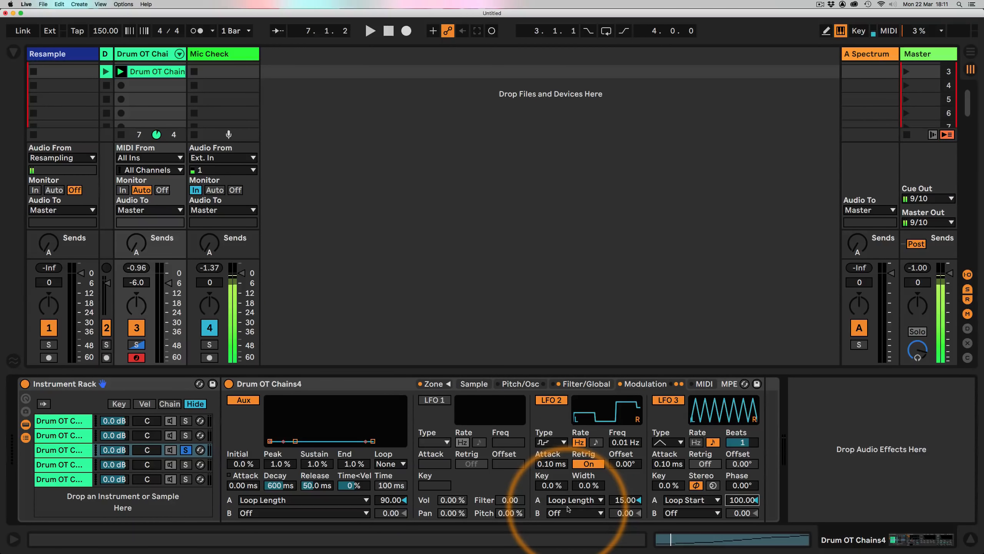
{"action": "key", "text": "space"}
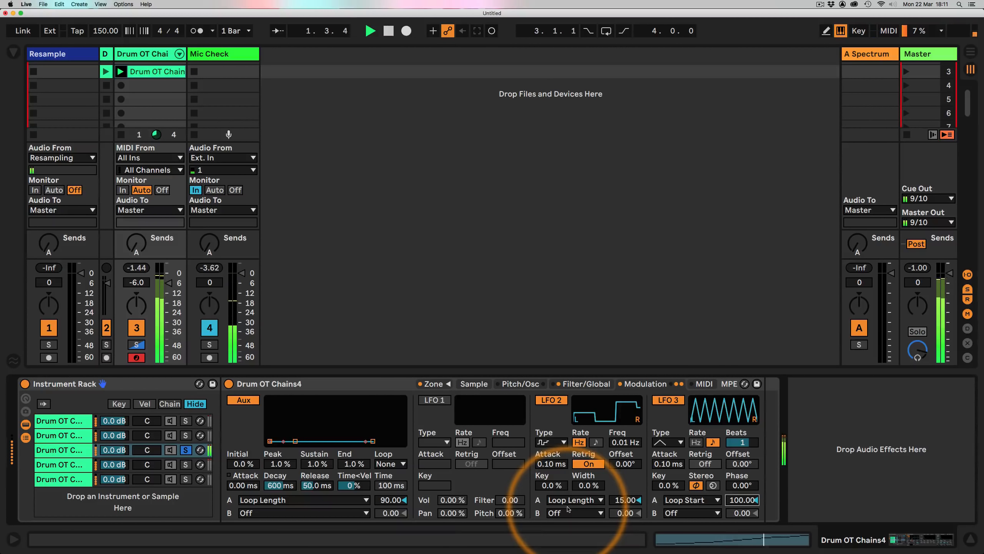
Step: Set the soloed chain's volume envelope to about 1.25 s decay and 9.87 s release, and return to its modulation settings
{"action": "left_click", "coordinate": [587, 388]}
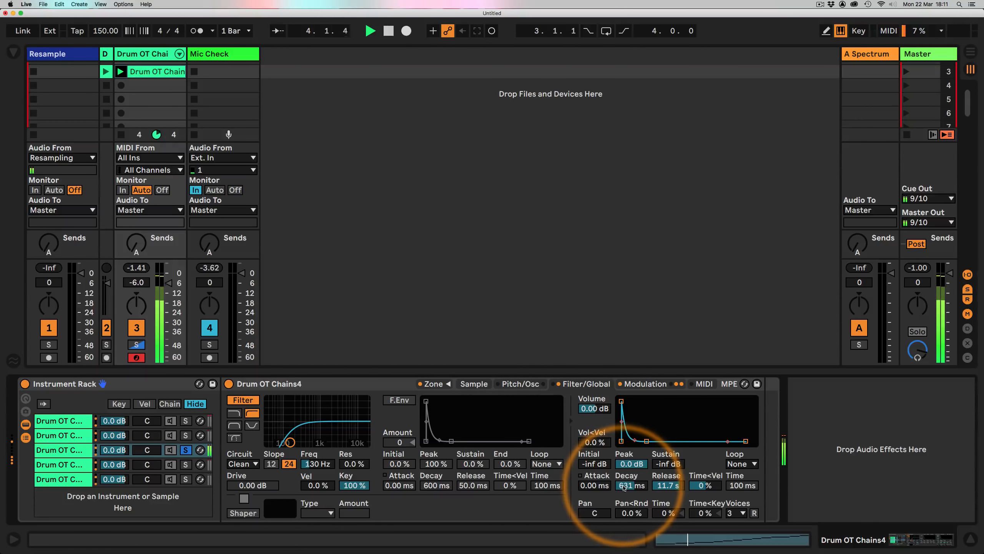
{"action": "left_click_drag", "start_coordinate": [668, 486], "coordinate": [667, 492]}
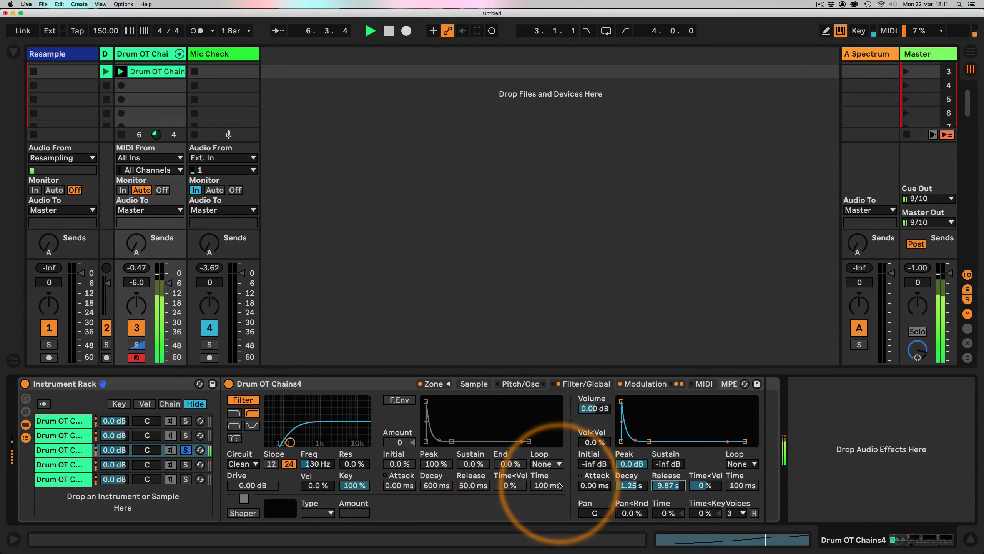
{"action": "left_click", "coordinate": [645, 383]}
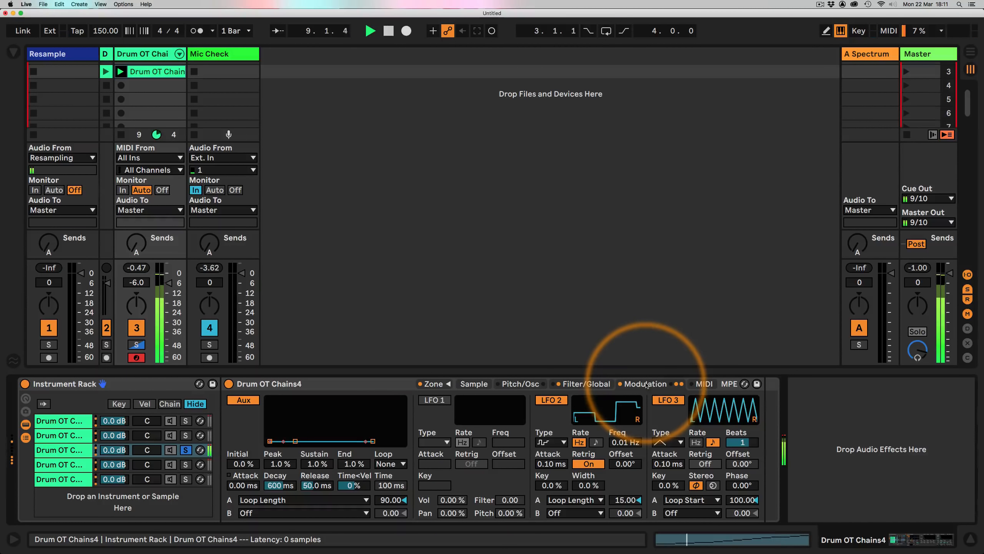
Step: Duplicate the third chain, solo the copy, and enable its LFO 1
{"action": "left_click", "coordinate": [64, 450]}
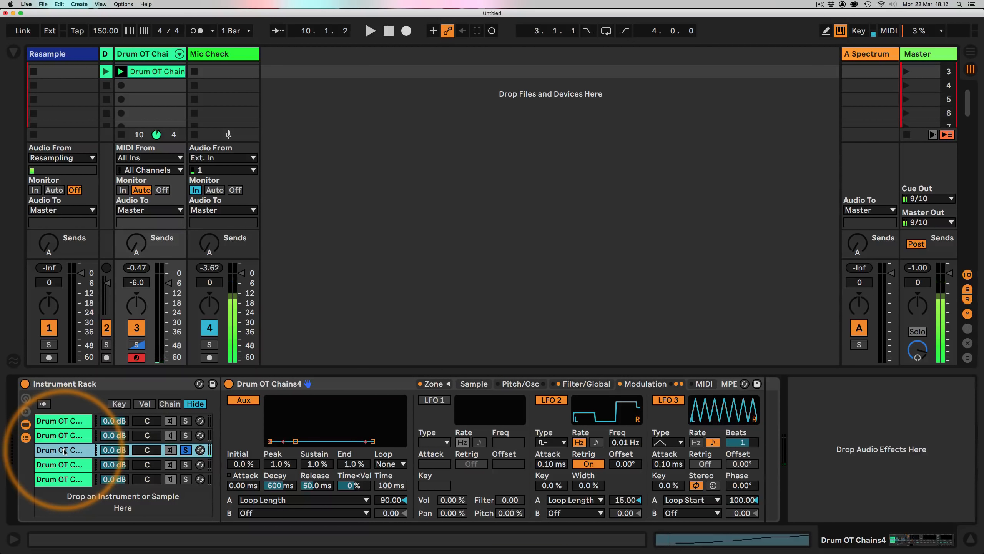
{"action": "key", "text": "super+d"}
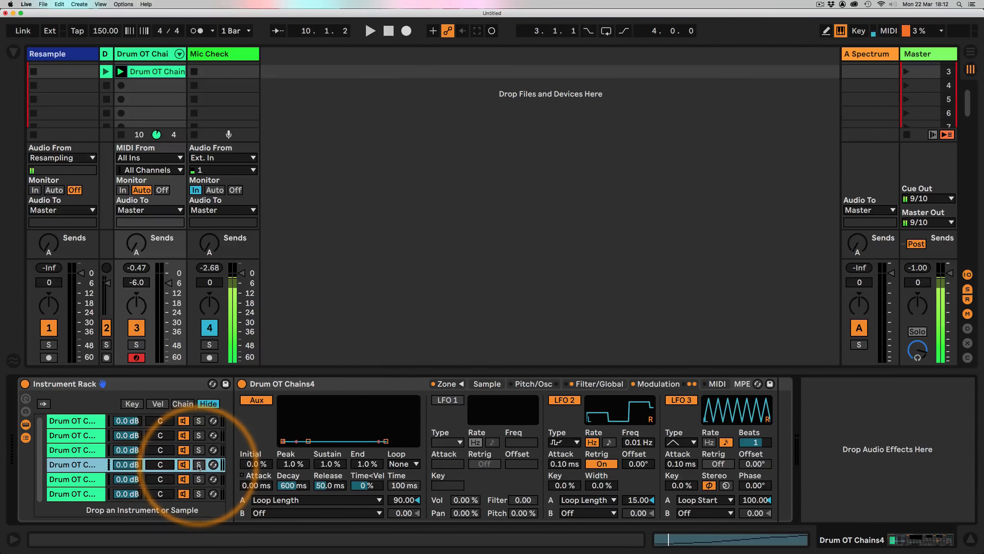
{"action": "left_click", "coordinate": [448, 400]}
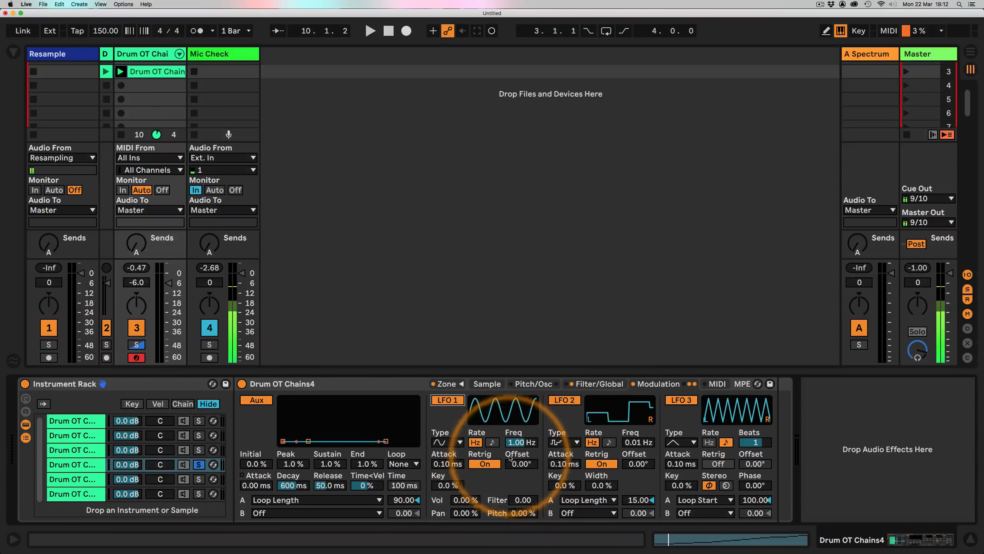
Step: Turn off LFO 1's retrigger, set its Pitch amount to 100 % and frequency to about 0.08 Hz, and audition the clip
{"action": "left_click", "coordinate": [495, 465]}
{"action": "left_click", "coordinate": [474, 466]}
{"action": "left_click_drag", "start_coordinate": [524, 439], "coordinate": [473, 446]}
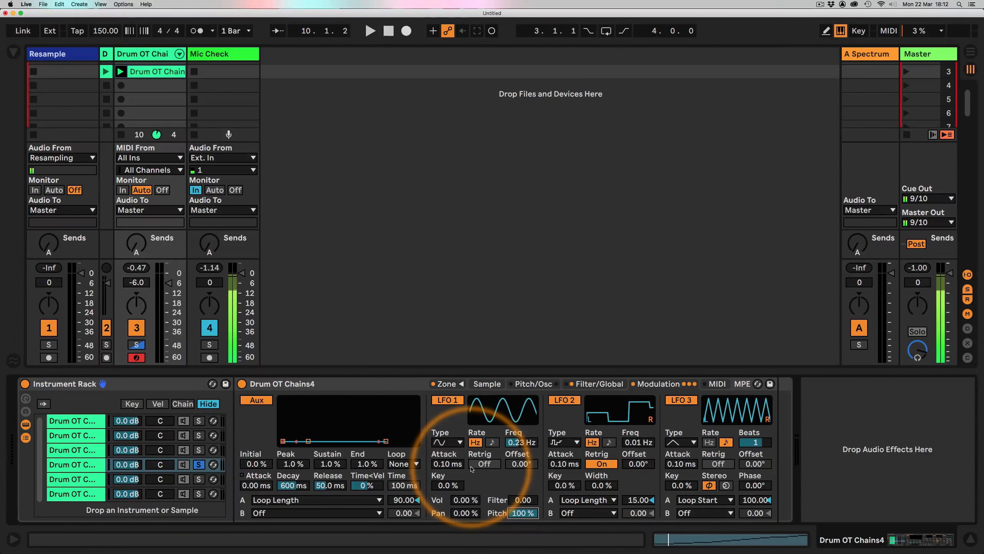
{"action": "key", "text": "space"}
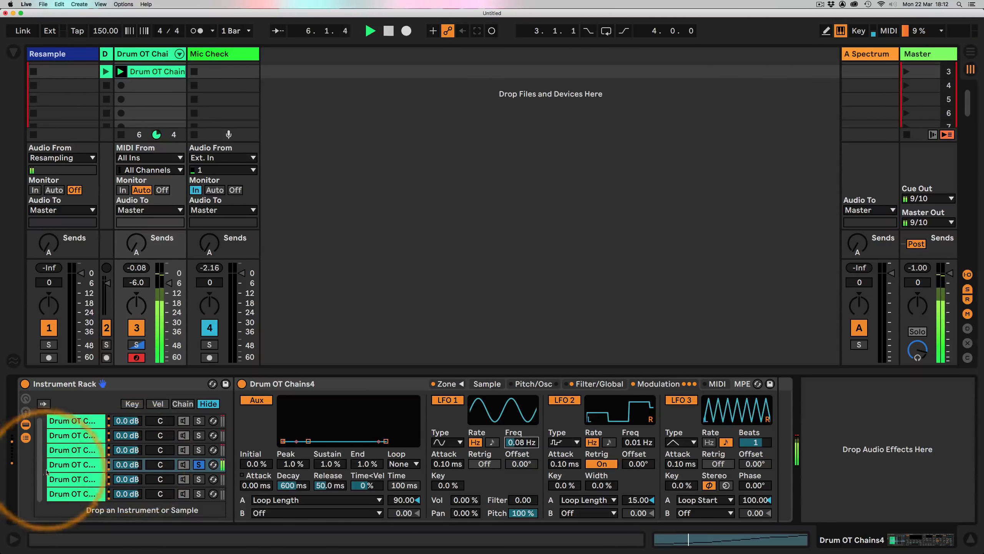
Step: Duplicate the first, unmodulated chain in the rack and solo the copy
{"action": "left_click", "coordinate": [86, 464]}
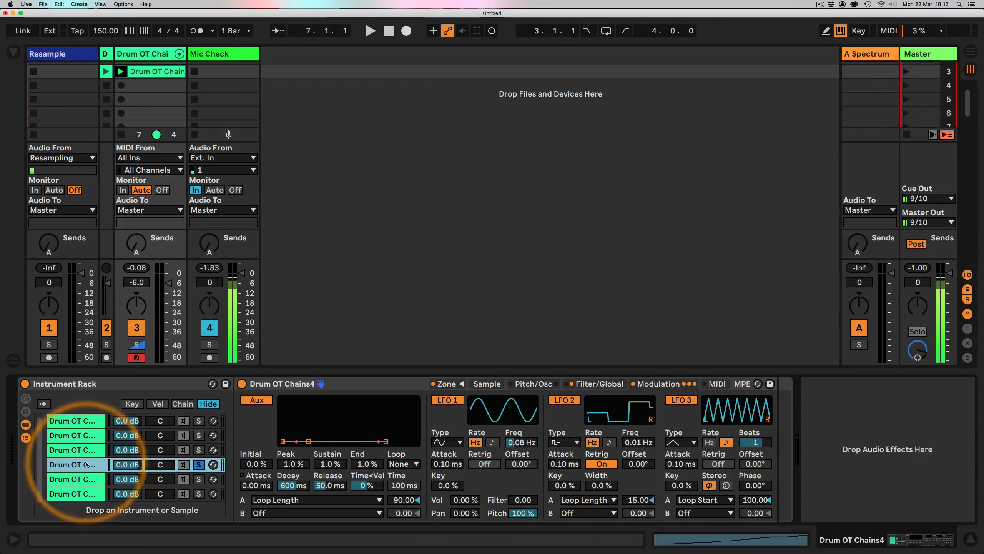
{"action": "left_click", "coordinate": [78, 420]}
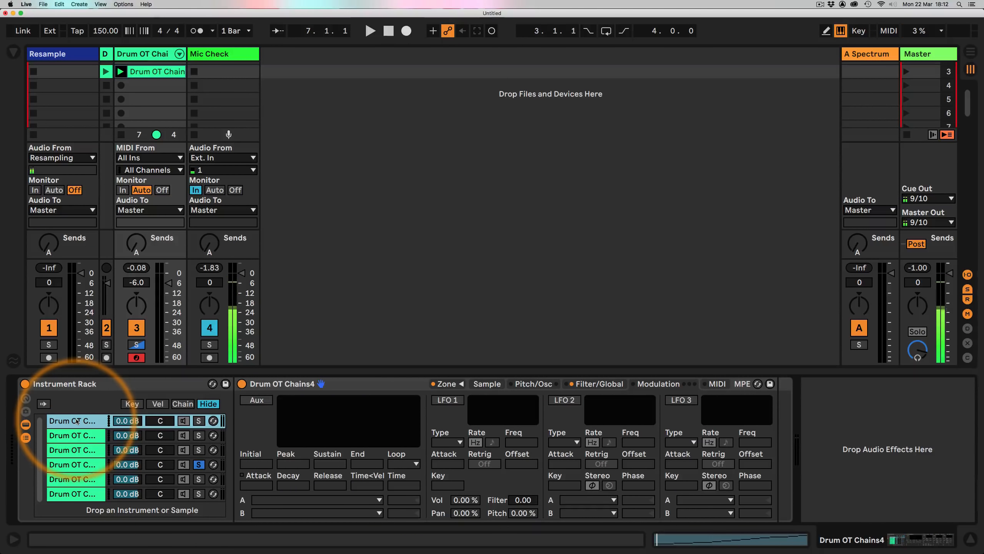
{"action": "left_click", "coordinate": [199, 422]}
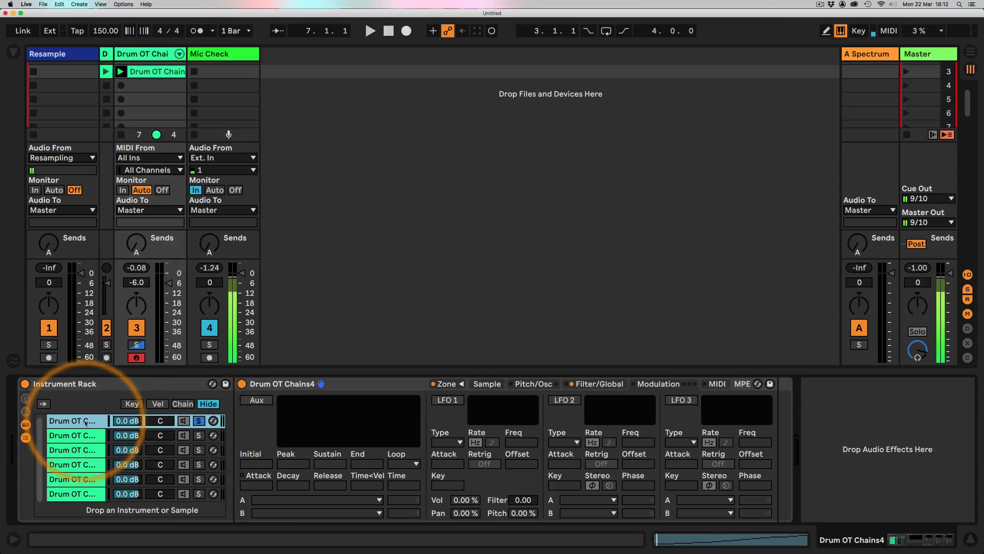
{"action": "key", "text": "super+d"}
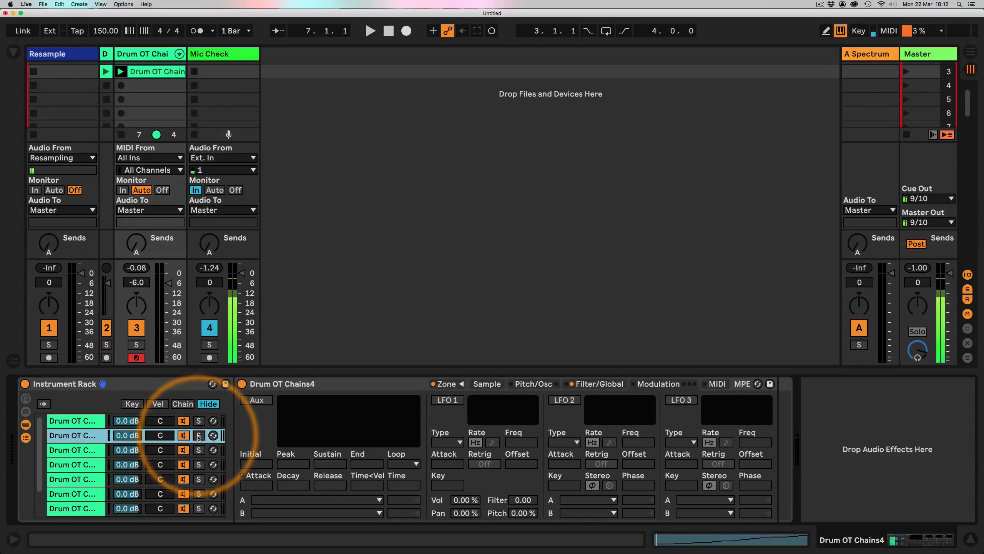
Step: Open and enlarge the duplicated chain's zone editor, and turn on zone auto select during clip playback
{"action": "left_click", "coordinate": [449, 383]}
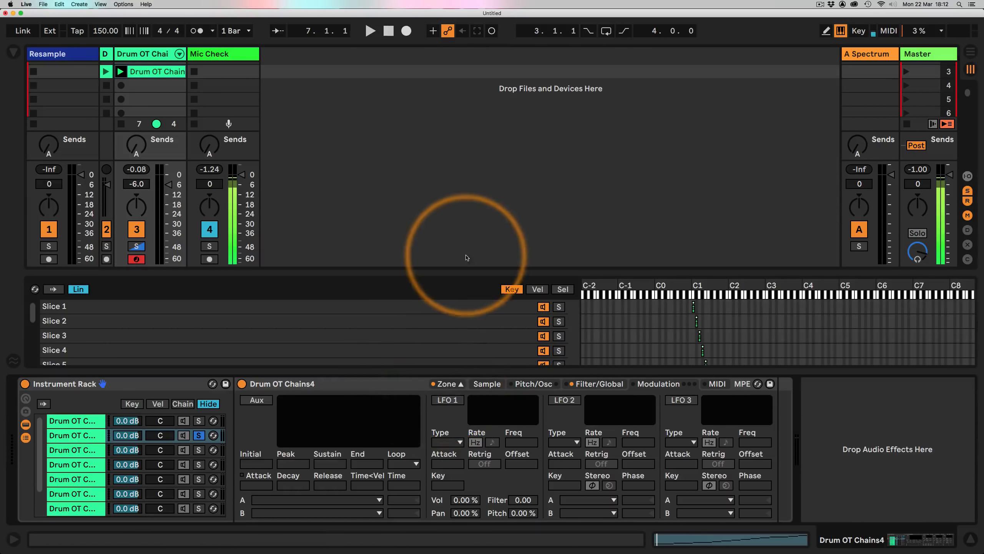
{"action": "left_click_drag", "start_coordinate": [450, 272], "coordinate": [427, 219]}
{"action": "key", "text": "space"}
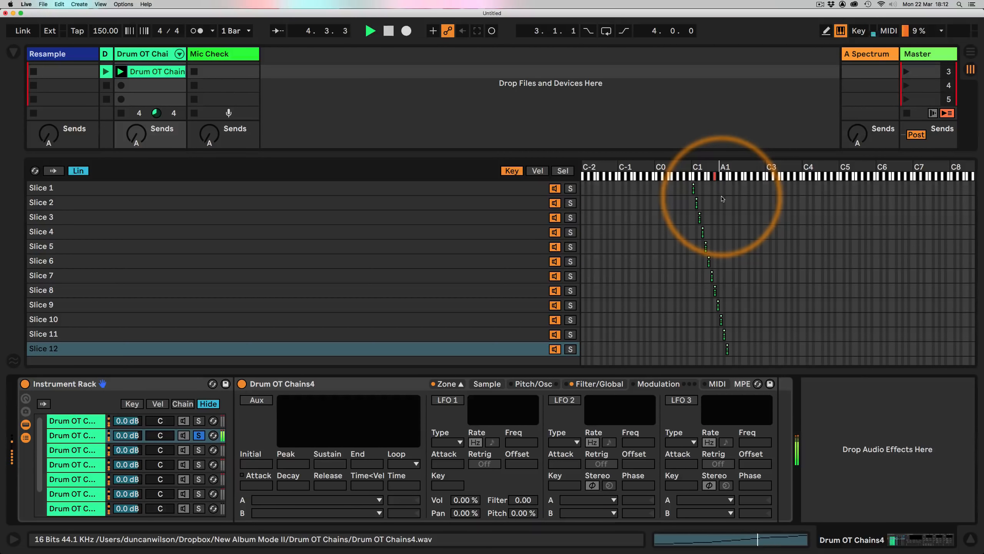
{"action": "left_click", "coordinate": [53, 171]}
{"action": "key", "text": "space"}
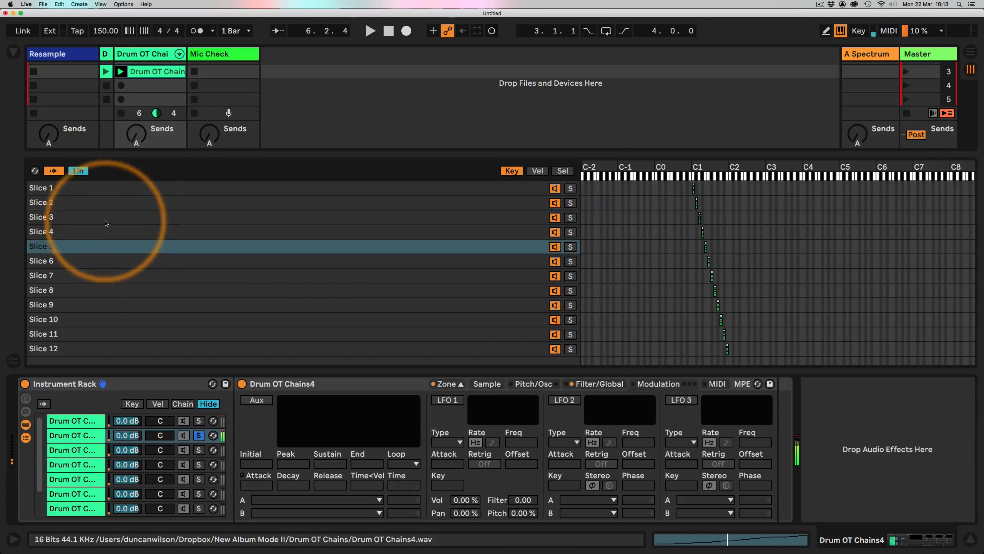
Step: Delete Slice 2 from the soloed chain's zones and audition the remaining slices
{"action": "left_click", "coordinate": [80, 203]}
{"action": "key", "text": "Delete"}
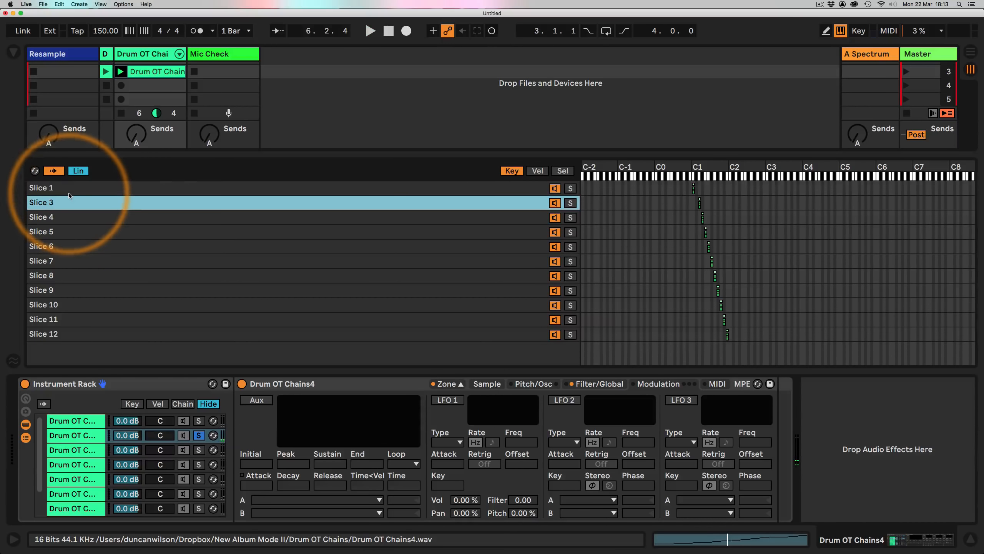
{"action": "key", "text": "space"}
{"action": "key", "text": "space"}
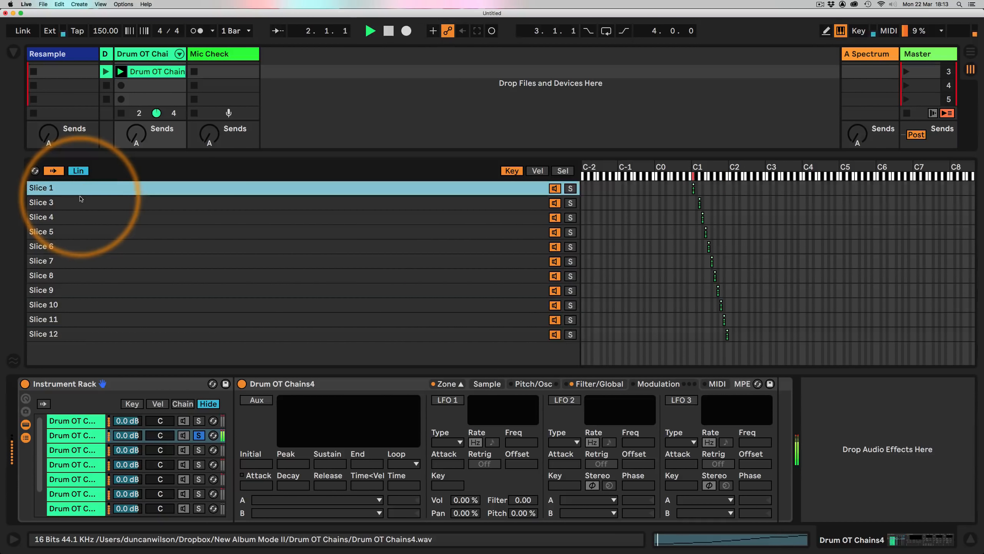
{"action": "key", "text": "space"}
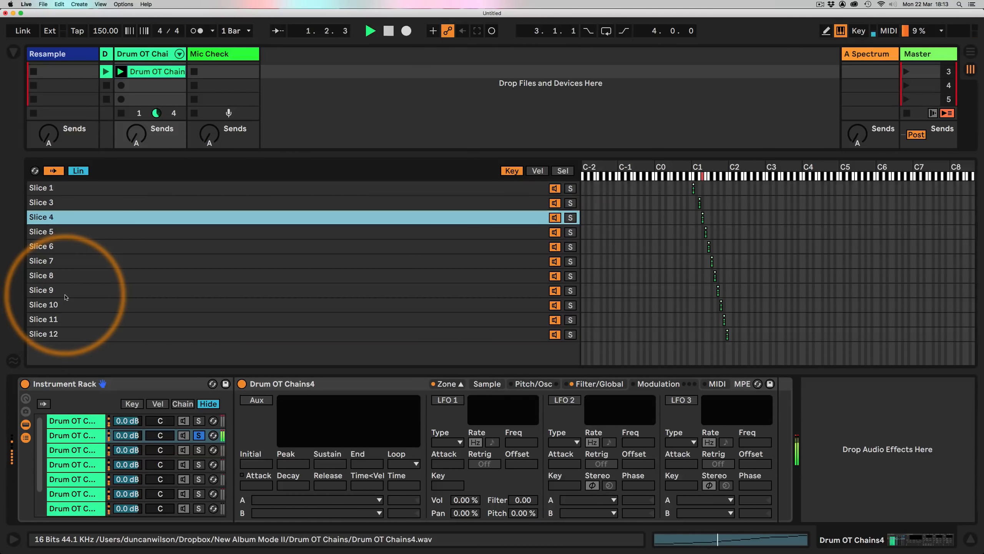
{"action": "key", "text": "space"}
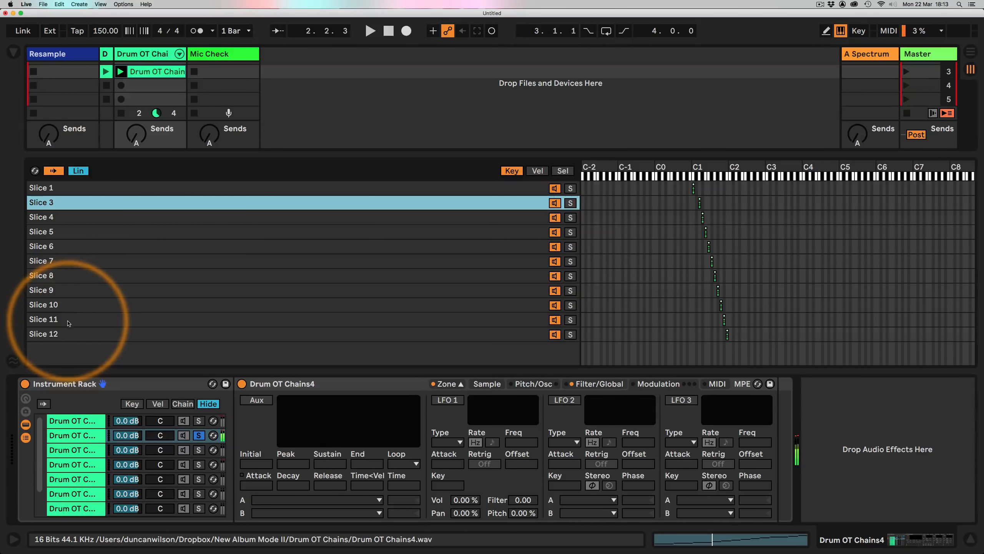
Step: Delete Slice 11 and Slice 12 from the soloed chain's zones and audition the clip
{"action": "left_click", "coordinate": [65, 318]}
{"action": "key", "text": "Delete"}
{"action": "key", "text": "Delete"}
{"action": "key", "text": "space"}
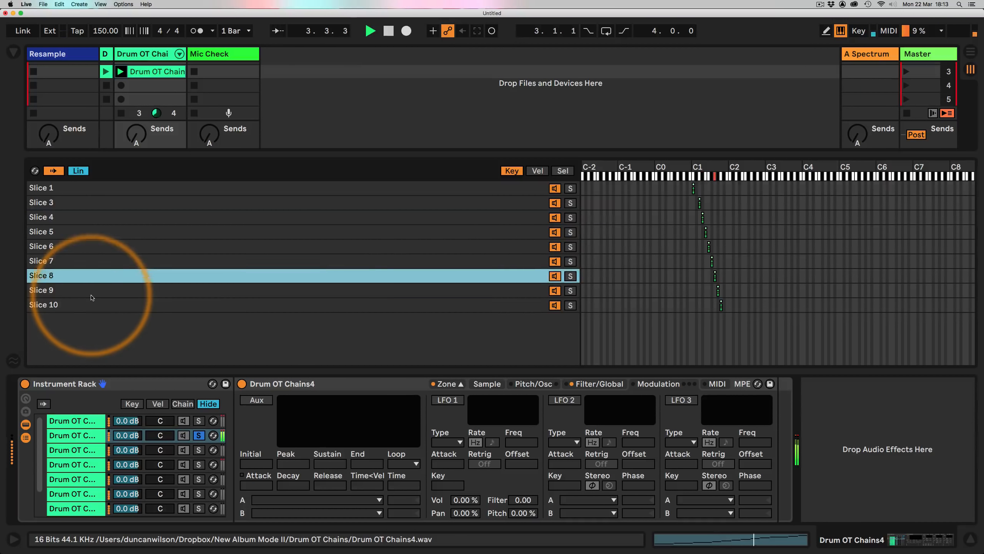
{"action": "key", "text": "space"}
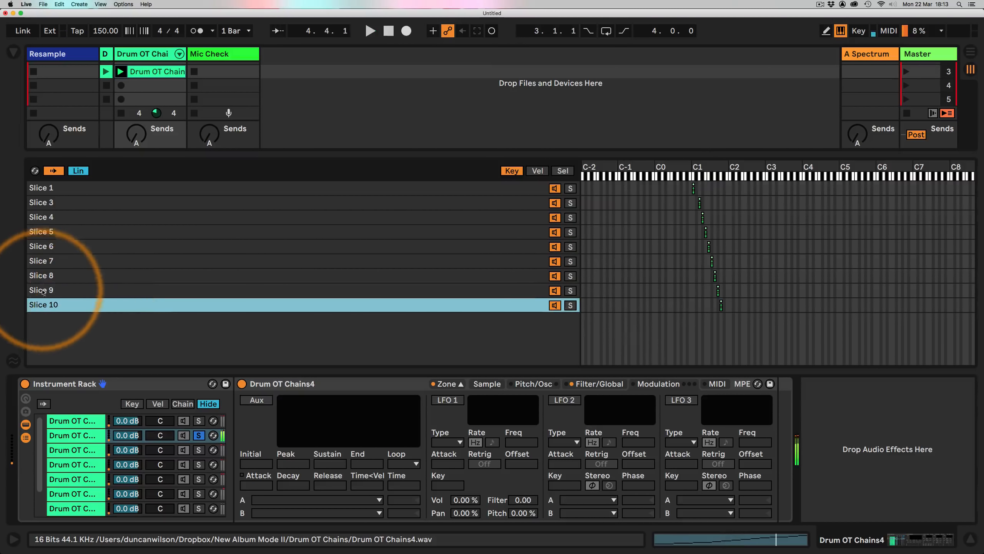
Step: Delete Slice 8 and Slice 9 from the soloed chain's zones and audition the clip
{"action": "left_click", "coordinate": [58, 276]}
{"action": "key", "text": "Delete"}
{"action": "key", "text": "Delete"}
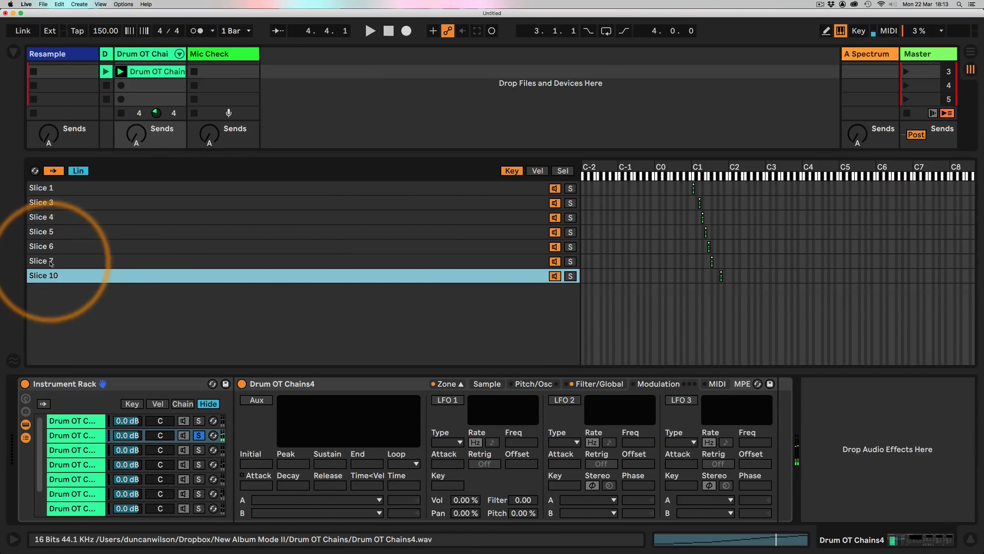
{"action": "key", "text": "space"}
{"action": "key", "text": "space"}
Step: Delete Slice 4, Slice 5 and Slice 6 from the soloed chain's zones and audition the clip
{"action": "left_click", "coordinate": [62, 224]}
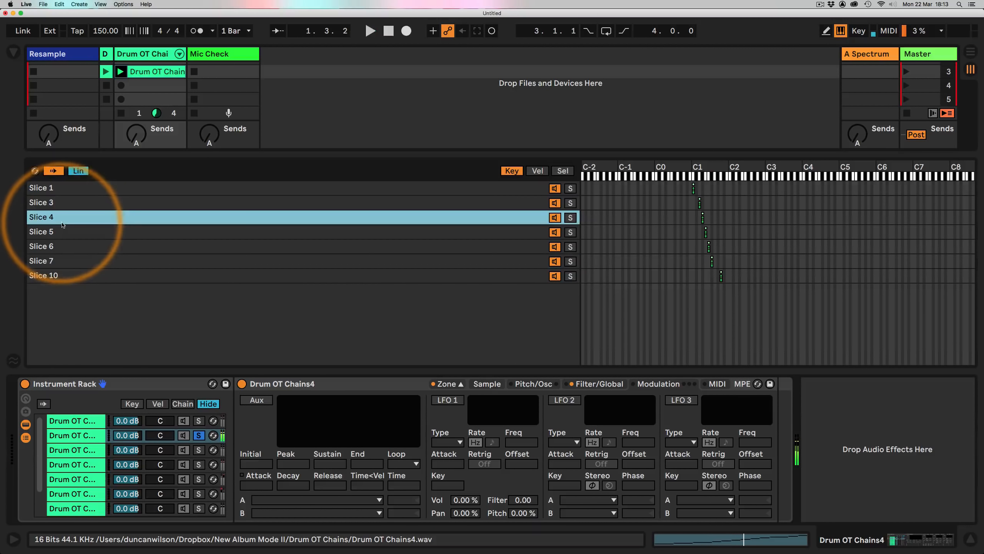
{"action": "key", "text": "Delete"}
{"action": "key", "text": "Delete"}
{"action": "key", "text": "space"}
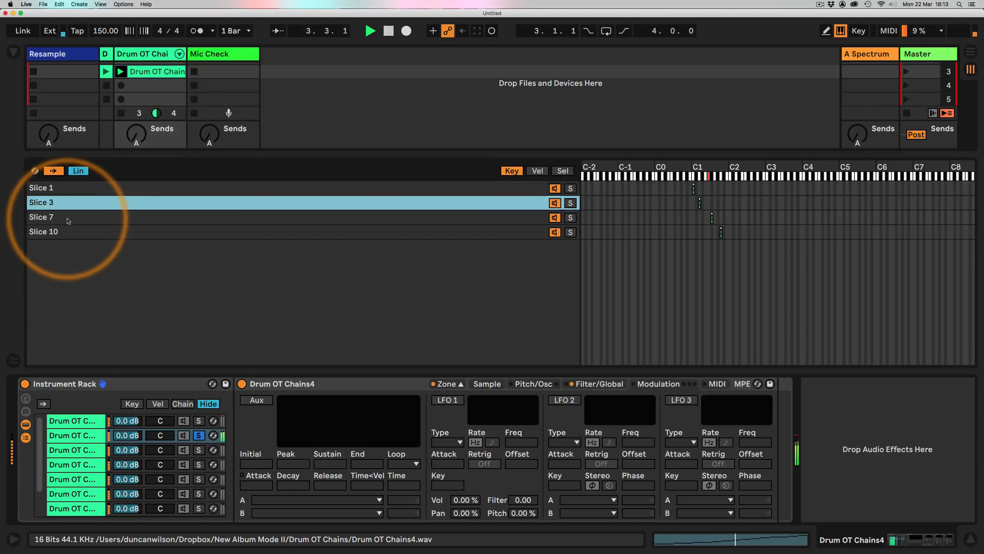
{"action": "key", "text": "space"}
Step: Delete Slice 7 from the soloed chain's zones and audition the remaining slices
{"action": "left_click", "coordinate": [67, 220]}
{"action": "key", "text": "Delete"}
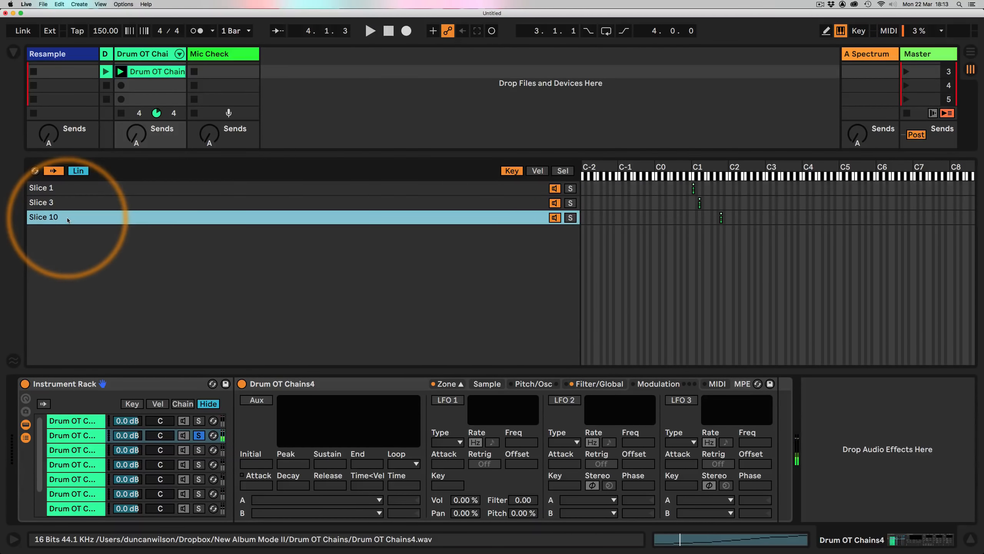
{"action": "key", "text": "space"}
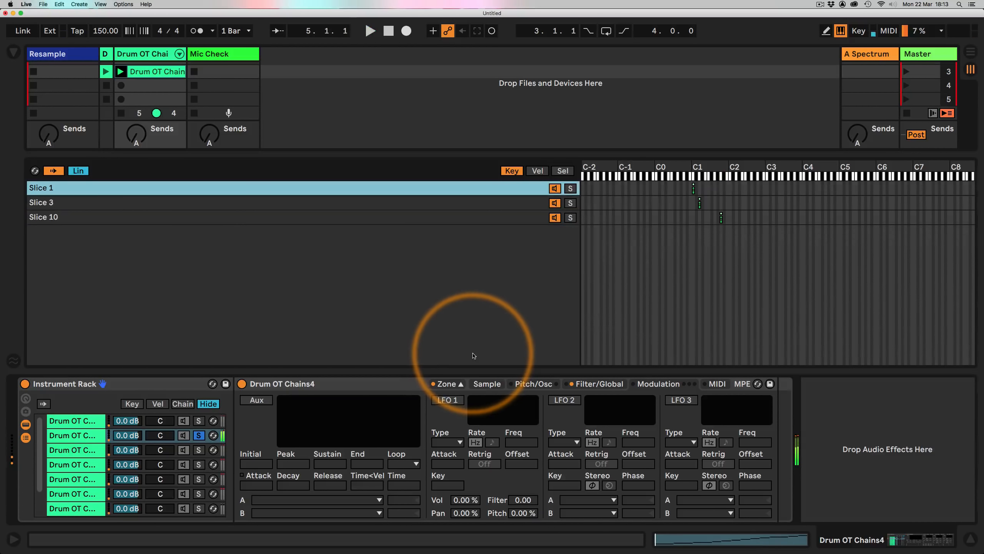
{"action": "key", "text": "space"}
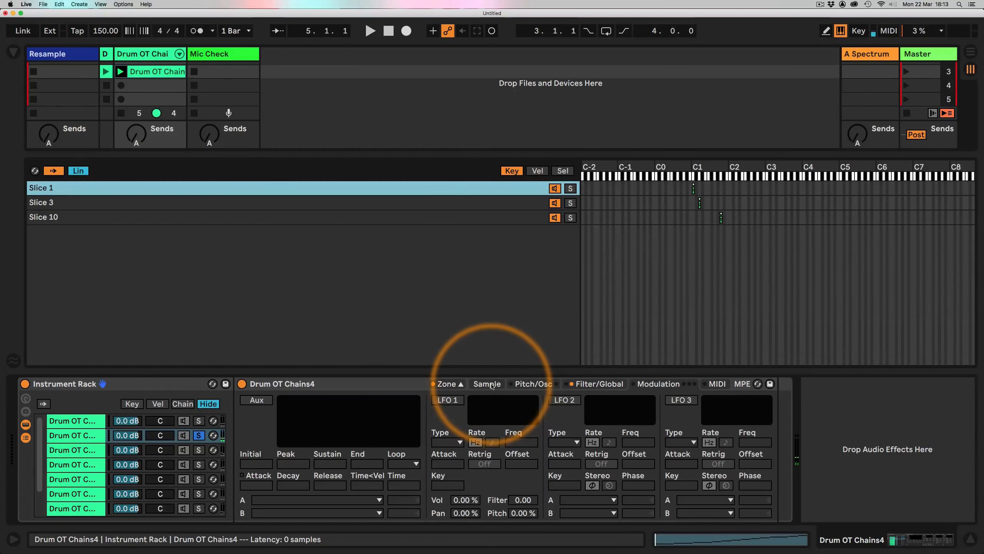
Step: Enable the reduced chain's Shaper with an amount of 100 and raise its high-pass filter frequency to 625 Hz during playback
{"action": "left_click", "coordinate": [599, 383]}
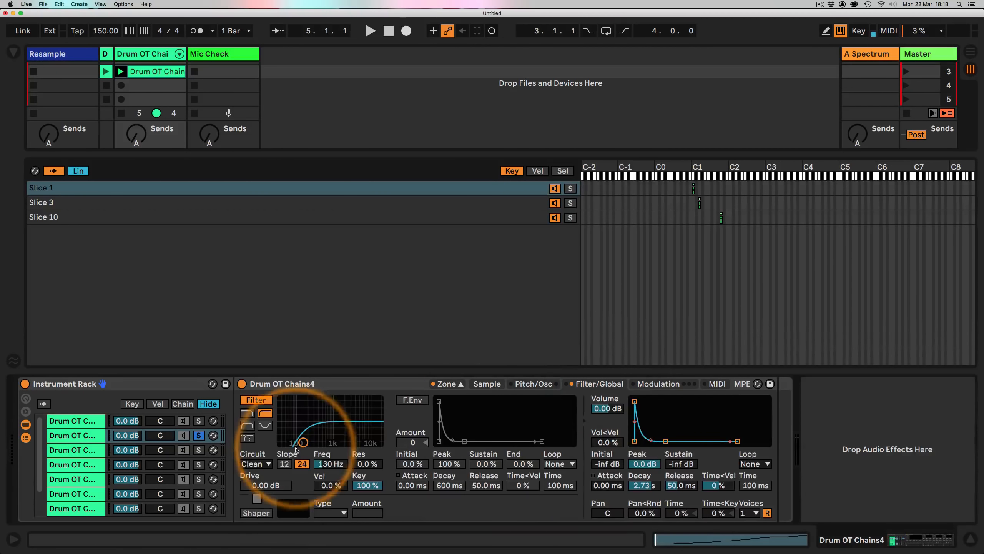
{"action": "left_click", "coordinate": [256, 514]}
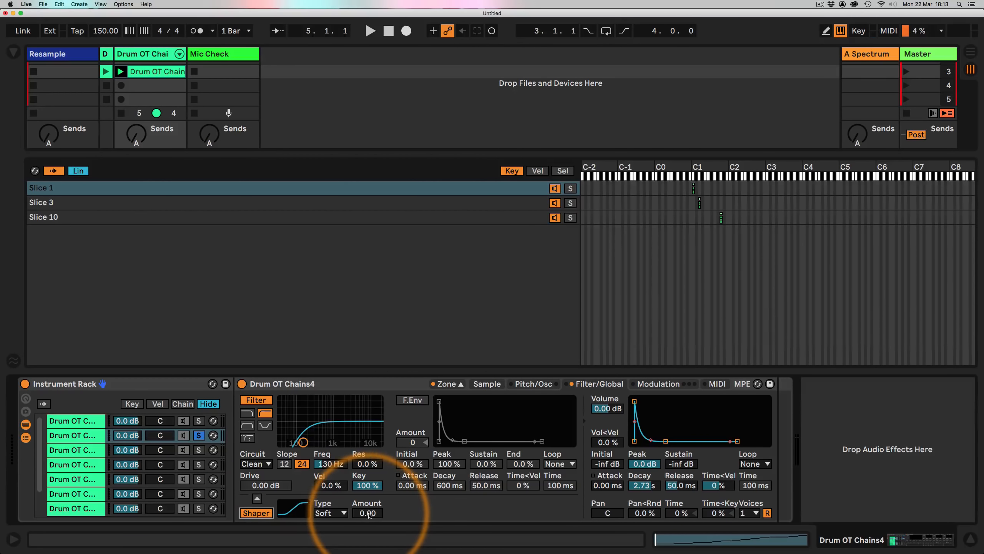
{"action": "left_click", "coordinate": [366, 513]}
{"action": "type", "text": "100"}
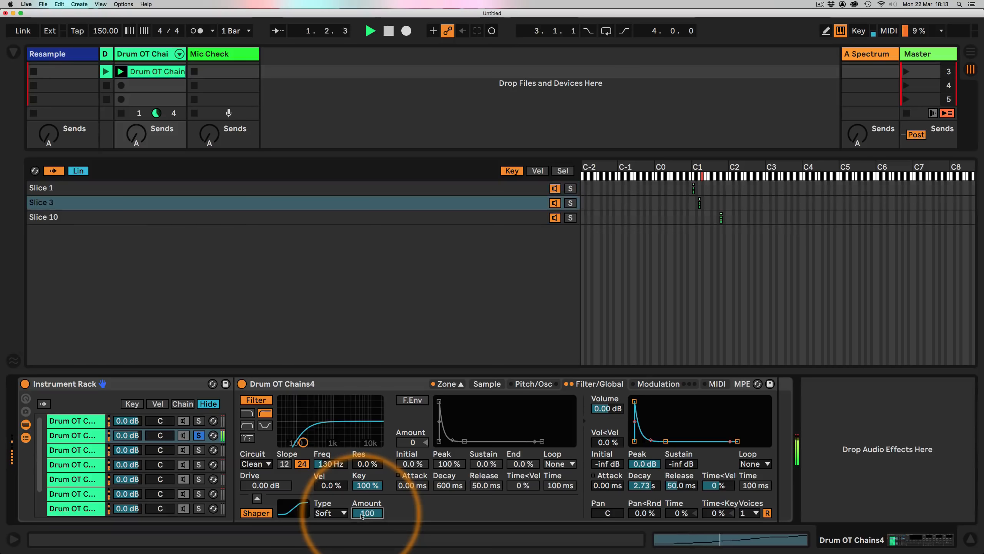
{"action": "left_click_drag", "start_coordinate": [303, 442], "coordinate": [326, 443]}
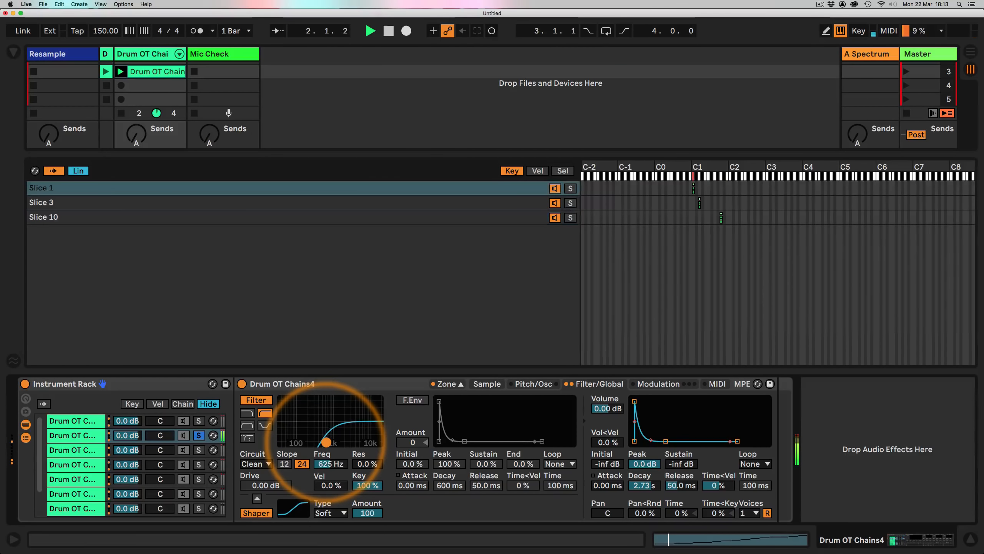
{"action": "key", "text": "space"}
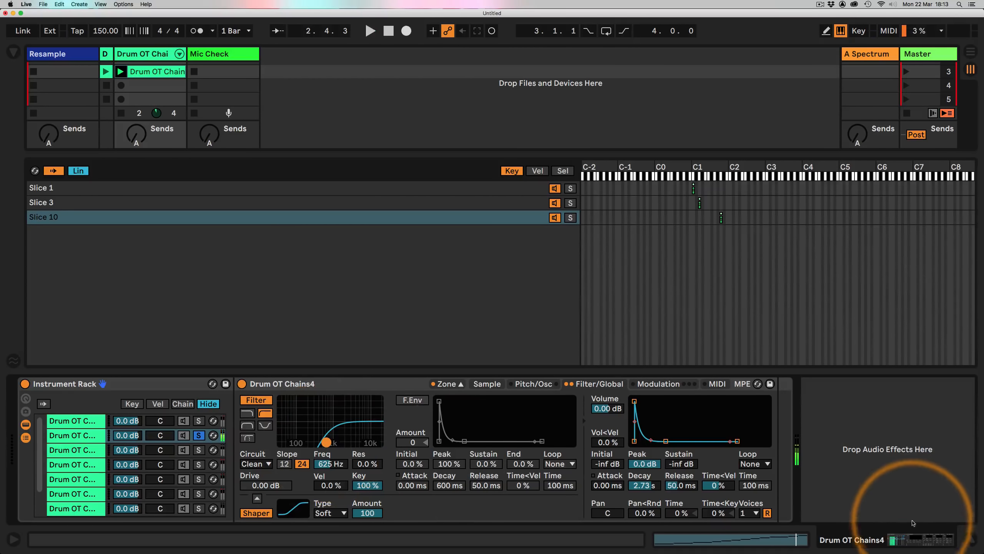
Step: Solo the unmodulated first chain and compare its sound with the three-slice chain
{"action": "left_click", "coordinate": [77, 421]}
{"action": "left_click", "coordinate": [199, 421]}
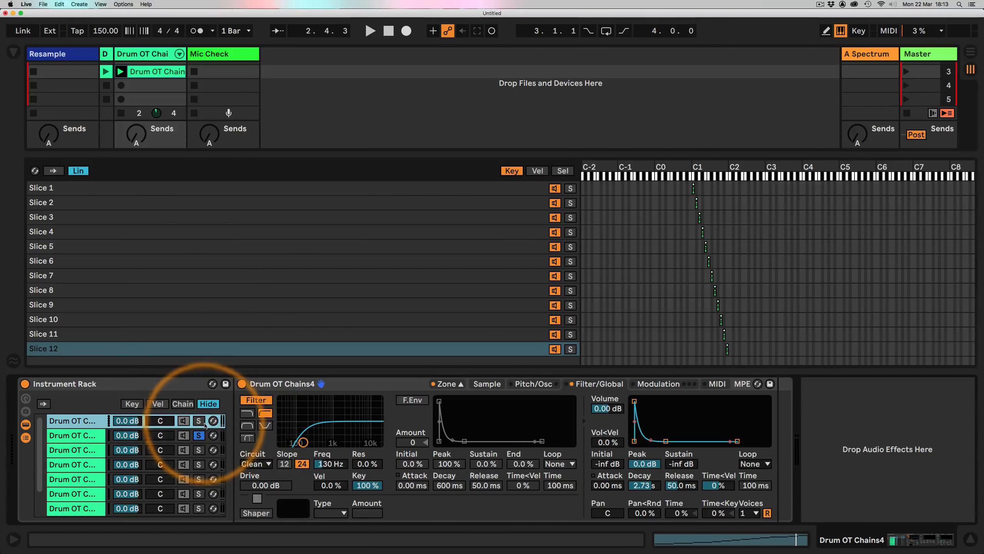
{"action": "key", "text": "space"}
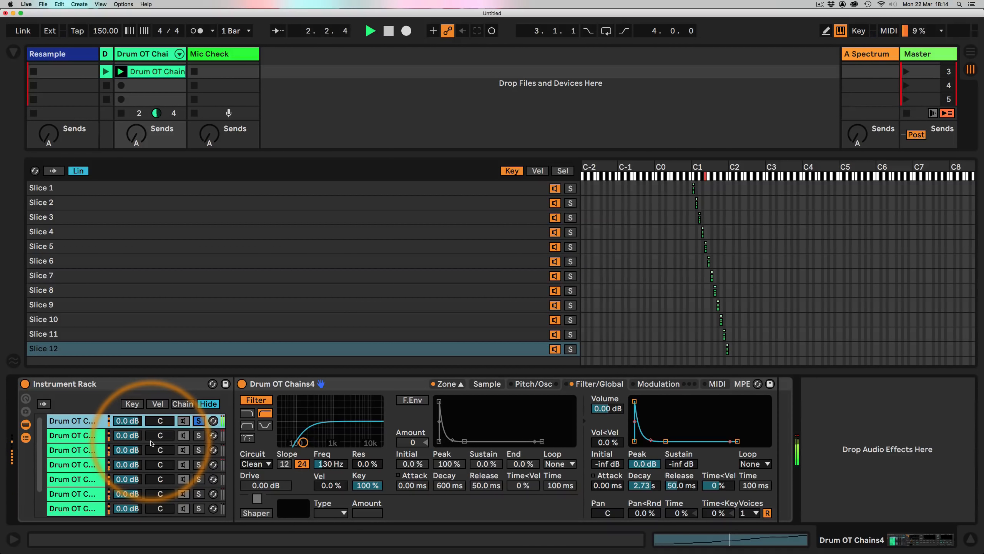
{"action": "key", "text": "space"}
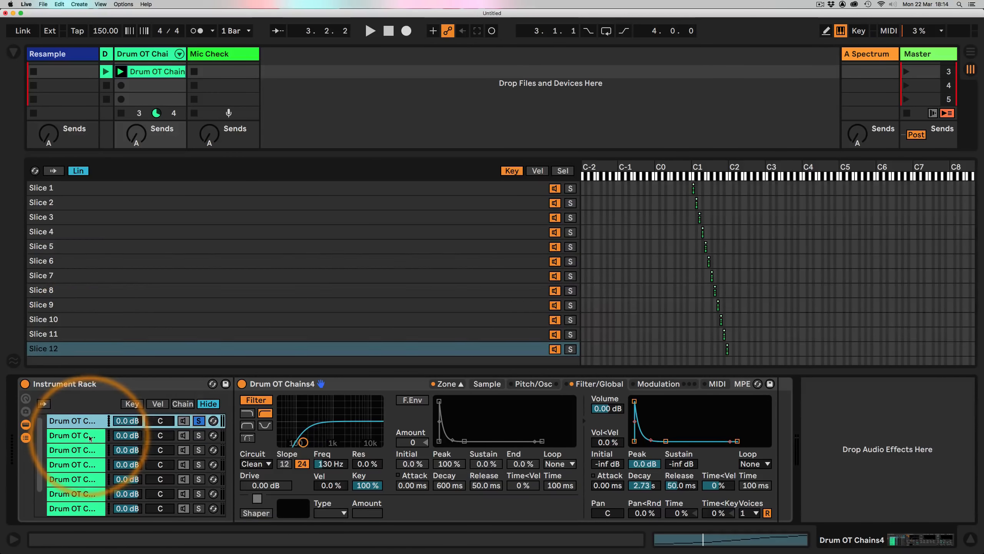
{"action": "left_click", "coordinate": [110, 438]}
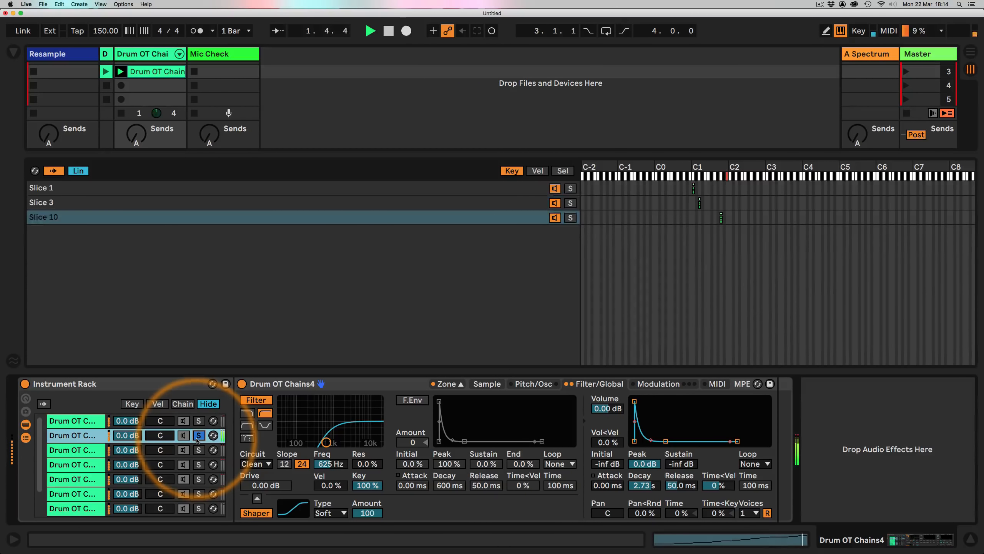
{"action": "left_click", "coordinate": [197, 423]}
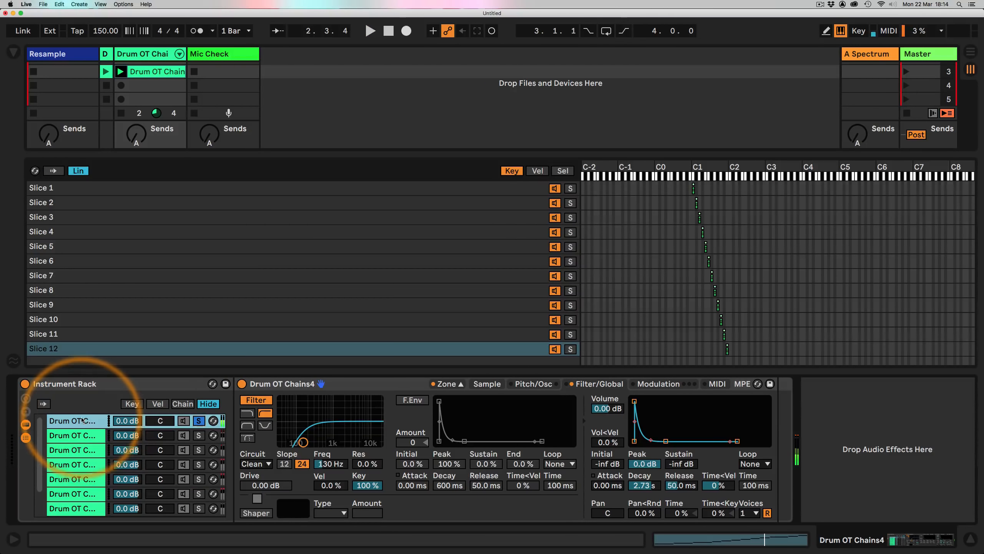
Step: Duplicate the unmodulated first chain, solo the copy and add a Reverb after its Sampler
{"action": "left_click", "coordinate": [199, 435]}
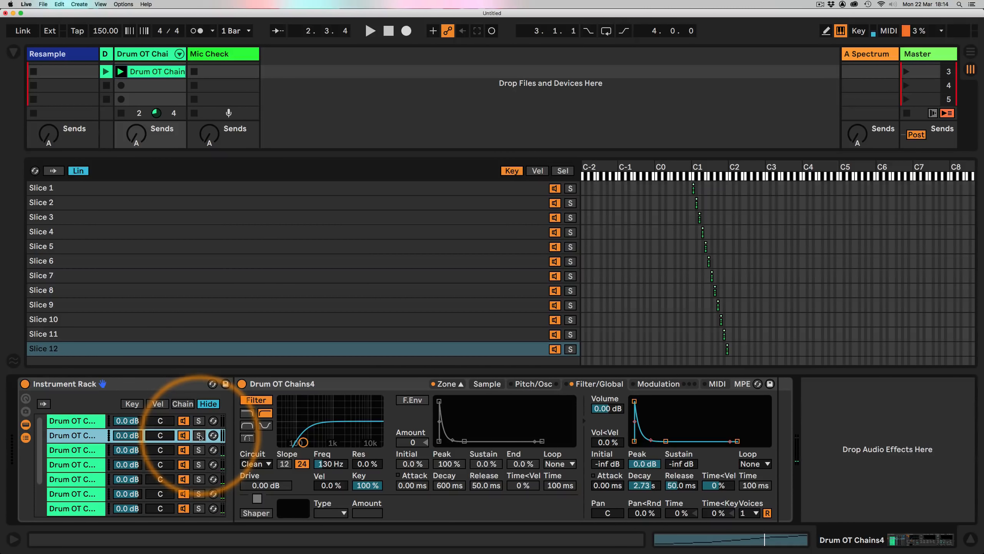
{"action": "left_click", "coordinate": [13, 52]}
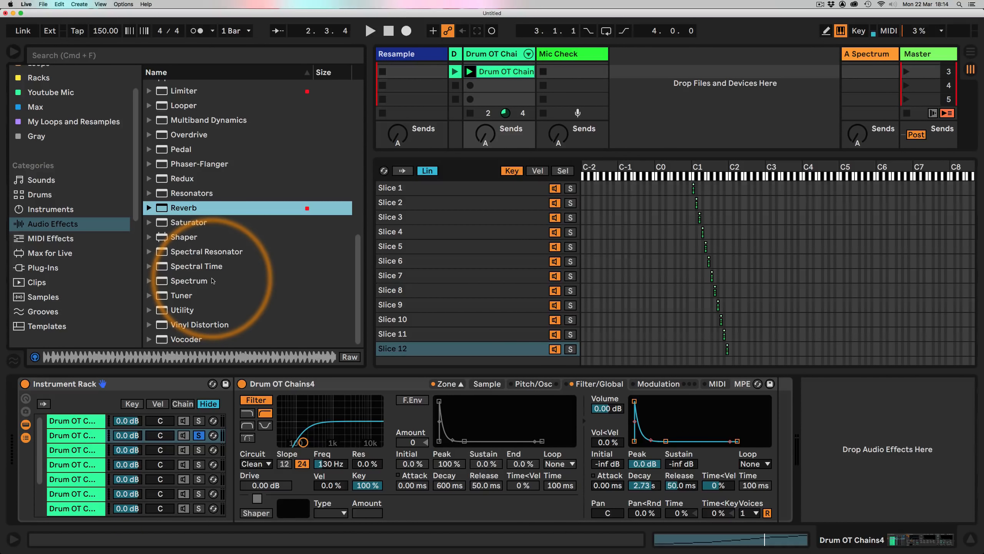
{"action": "scroll", "coordinate": [213, 281], "scroll_direction": "up", "scroll_amount": 1}
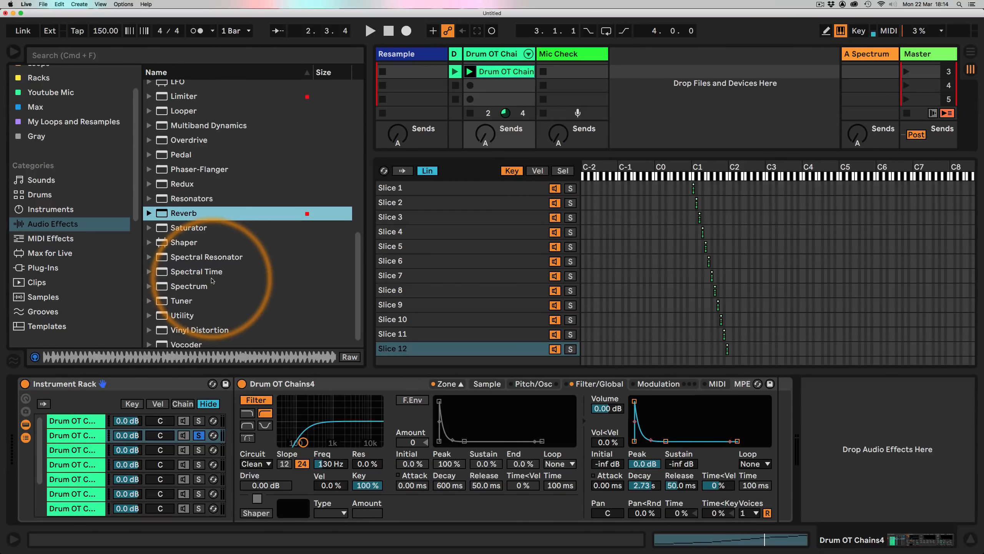
{"action": "scroll", "coordinate": [213, 280], "scroll_direction": "down", "scroll_amount": 1}
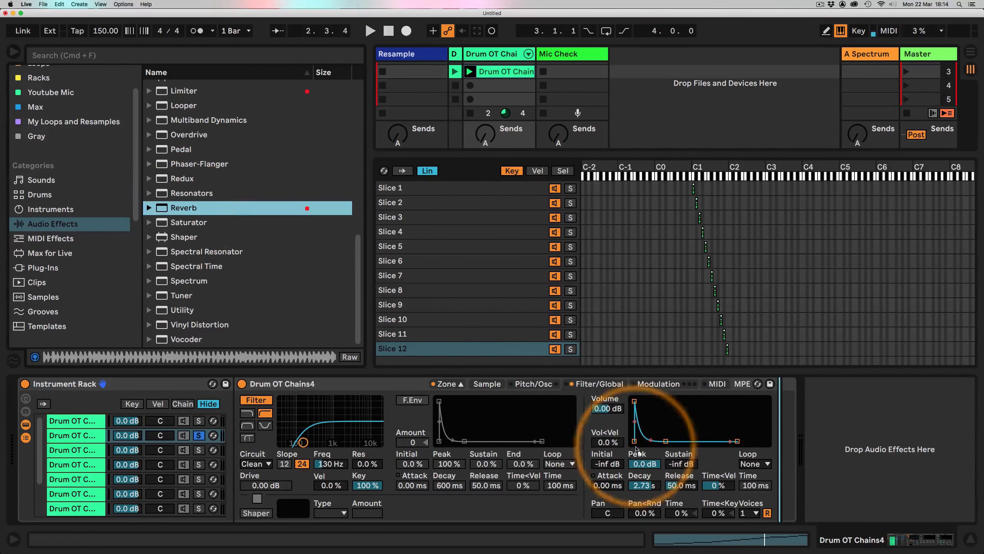
{"action": "key", "text": "Return"}
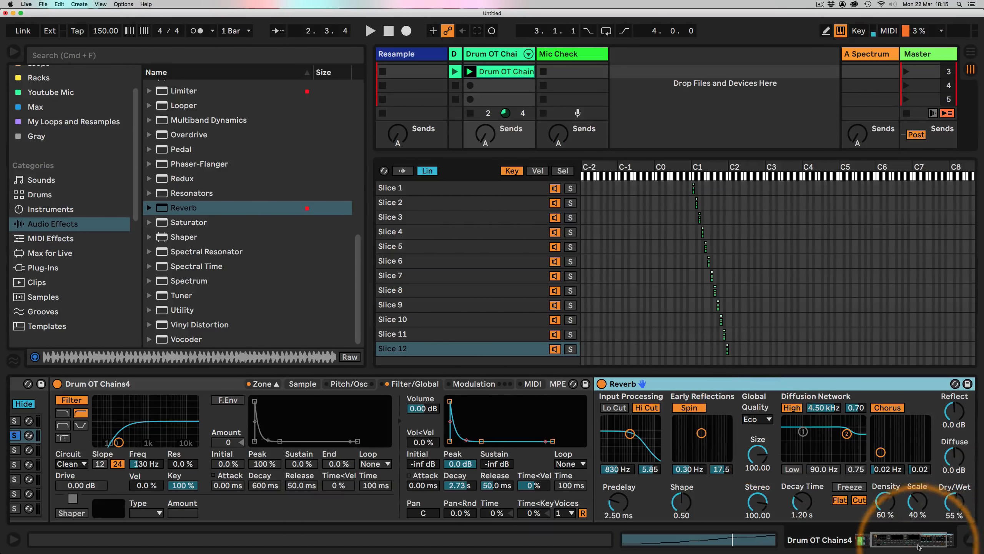
Step: During playback, set the Reverb's size to 2.91 and decay time to 3.46 s, and enable Lo Cut with the input filter at 2.12 kHz
{"action": "left_click_drag", "start_coordinate": [908, 540], "coordinate": [919, 541]}
{"action": "key", "text": "space"}
{"action": "left_click_drag", "start_coordinate": [702, 509], "coordinate": [702, 497]}
{"action": "left_click_drag", "start_coordinate": [659, 454], "coordinate": [667, 460]}
{"action": "left_click_drag", "start_coordinate": [702, 499], "coordinate": [702, 503]}
{"action": "left_click", "coordinate": [515, 407]}
{"action": "left_click_drag", "start_coordinate": [531, 434], "coordinate": [539, 433]}
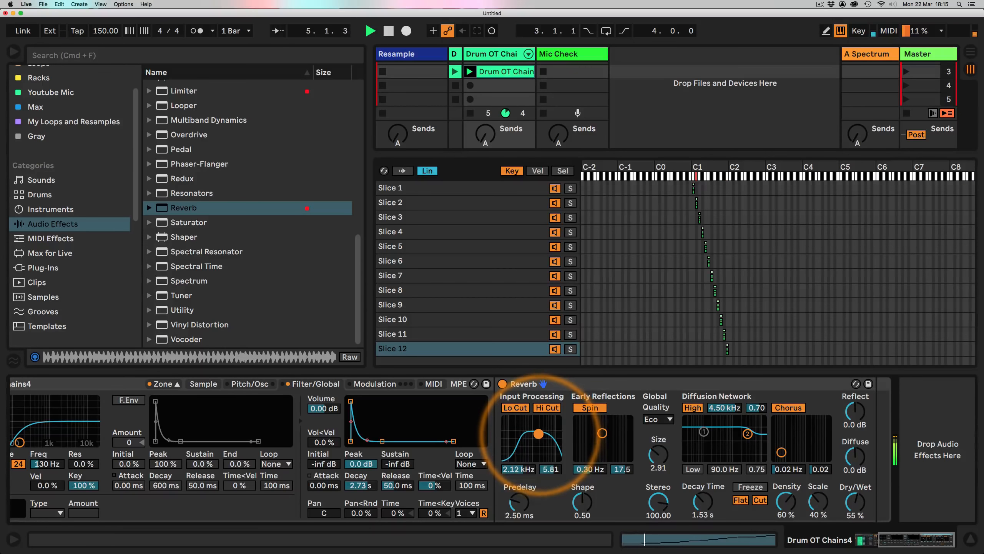
{"action": "left_click_drag", "start_coordinate": [702, 504], "coordinate": [695, 509]}
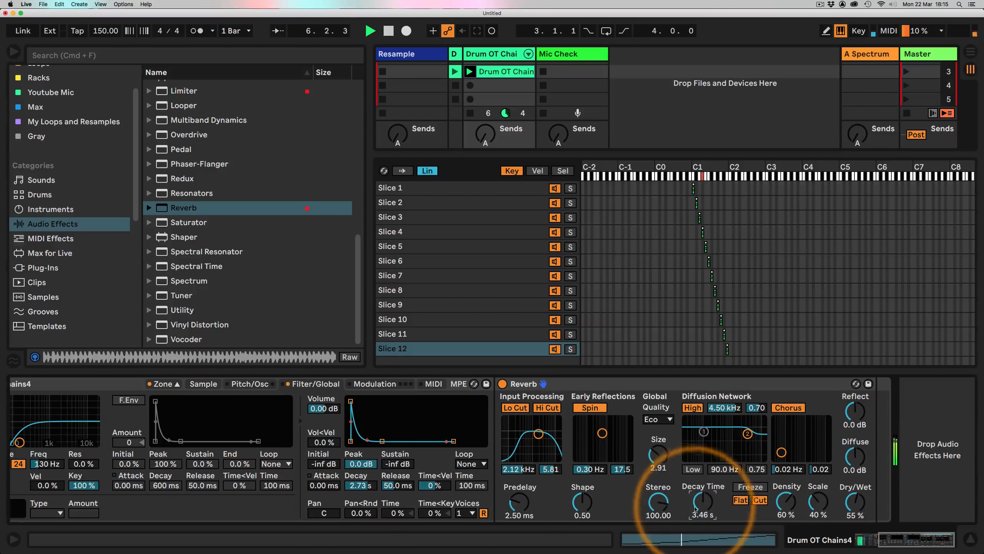
Step: Shorten the Sampler's volume decay to 159 ms and set the Reverb's dry/wet to 99% and decay time to 6.53 s
{"action": "left_click_drag", "start_coordinate": [360, 485], "coordinate": [360, 495]}
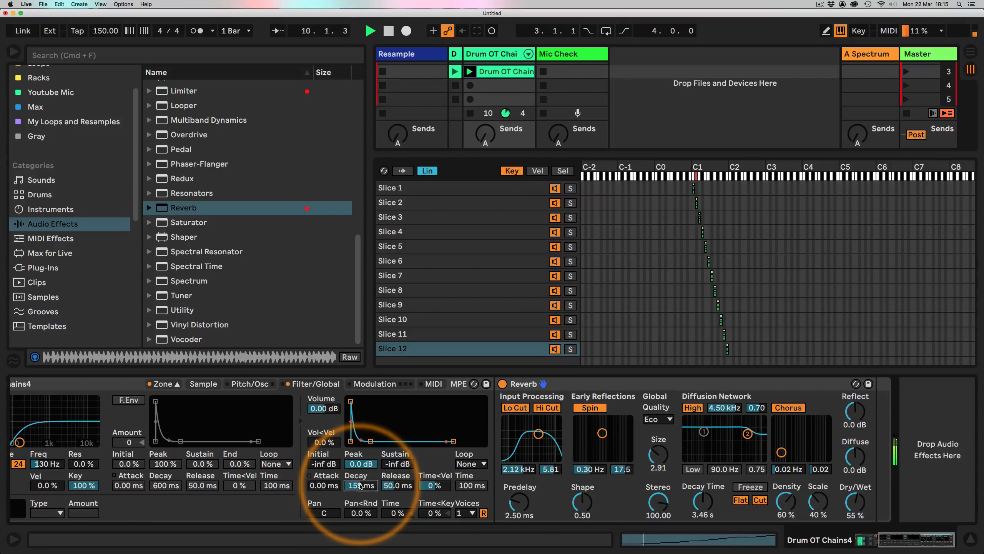
{"action": "mouse_move", "coordinate": [854, 502]}
{"action": "left_mouse_down"}
{"action": "mouse_move", "coordinate": [854, 481]}
{"action": "mouse_move", "coordinate": [854, 503]}
{"action": "left_mouse_up"}
{"action": "left_click_drag", "start_coordinate": [703, 502], "coordinate": [702, 488]}
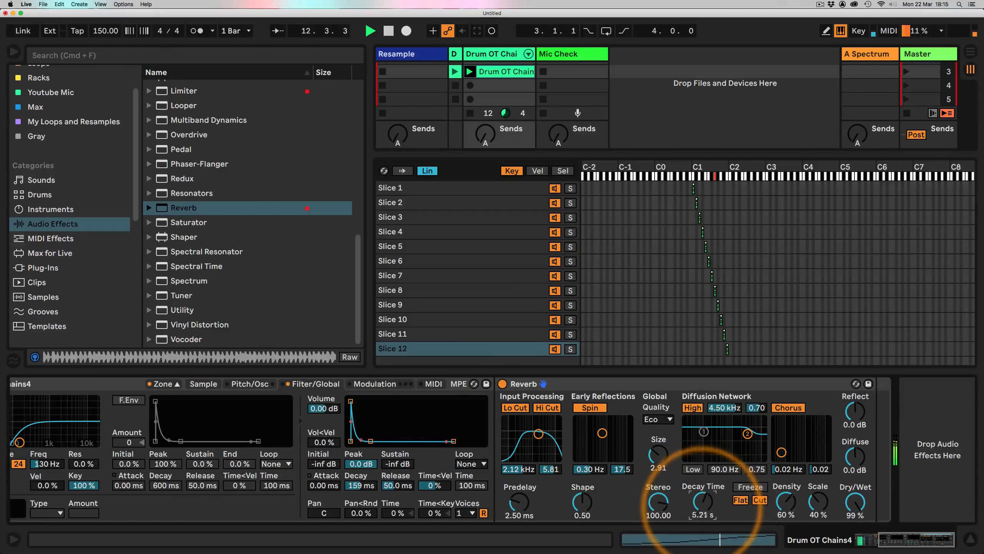
{"action": "key", "text": "space"}
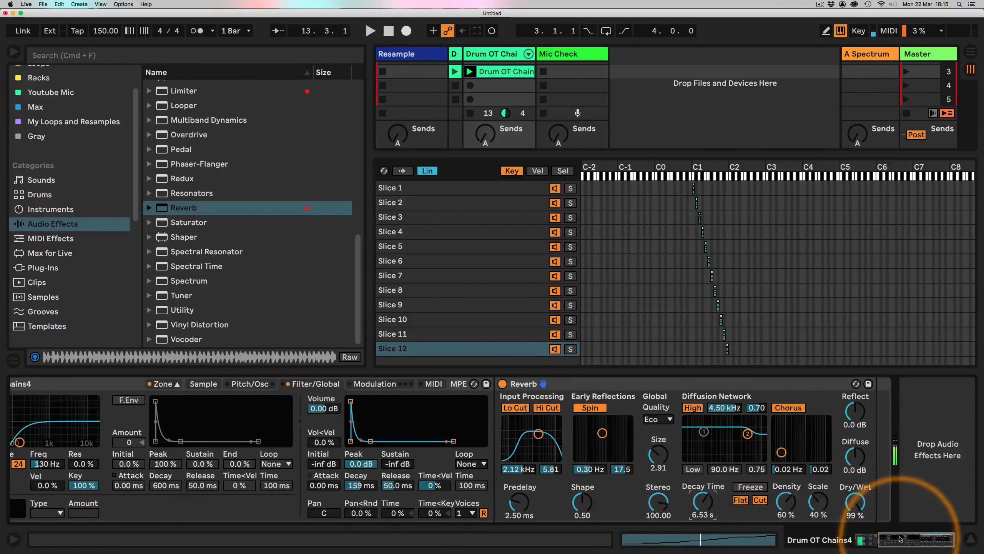
Step: Duplicate the unmodulated first chain again and leave only the new copy soloed during playback
{"action": "left_click_drag", "start_coordinate": [901, 537], "coordinate": [833, 536]}
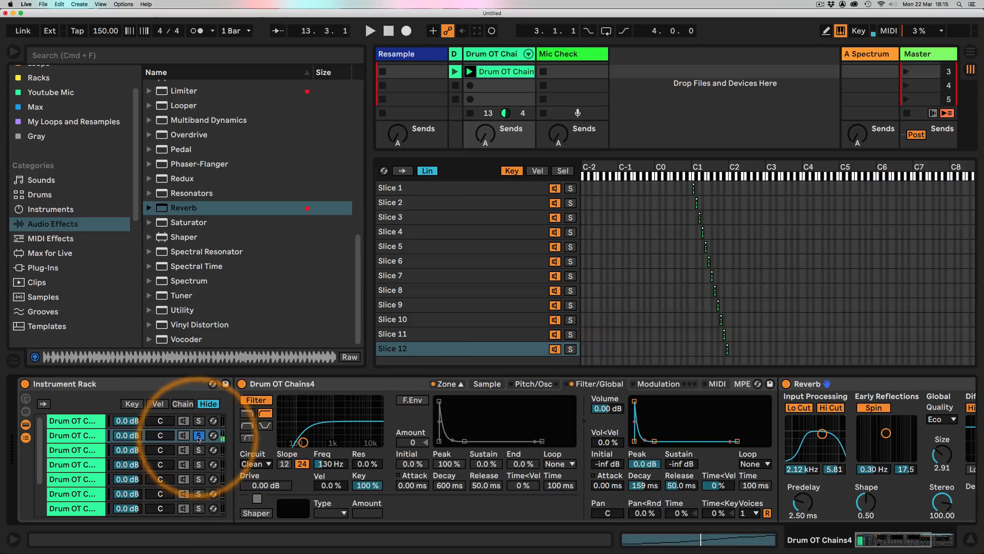
{"action": "left_click", "coordinate": [199, 434]}
{"action": "left_click", "coordinate": [198, 420]}
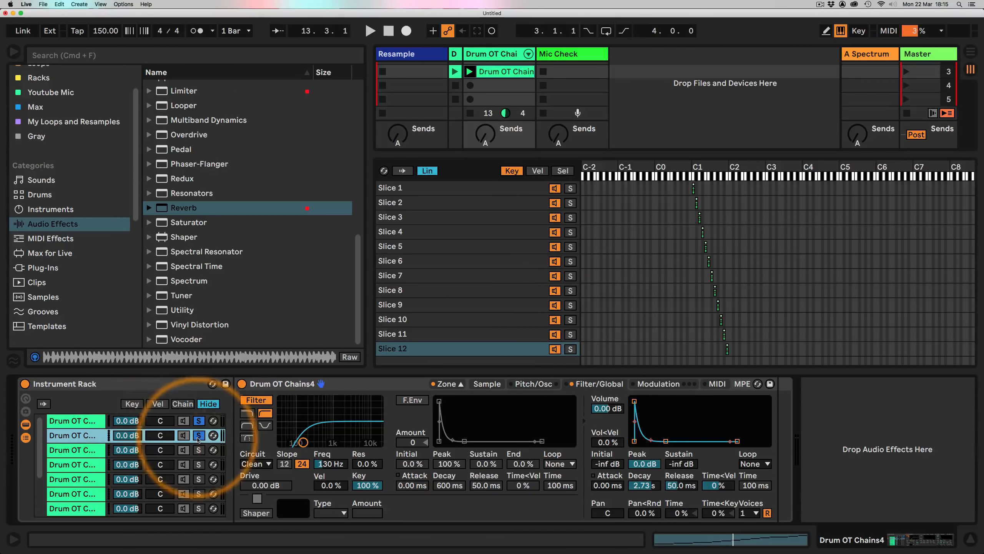
{"action": "left_click", "coordinate": [199, 435], "text": "super"}
{"action": "key", "text": "space"}
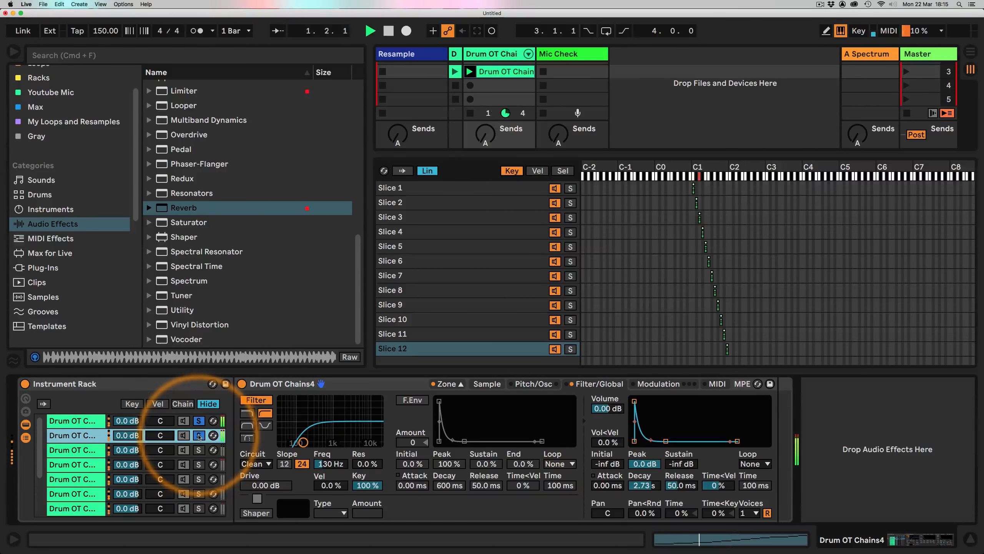
{"action": "left_click", "coordinate": [199, 436]}
{"action": "left_click", "coordinate": [198, 435]}
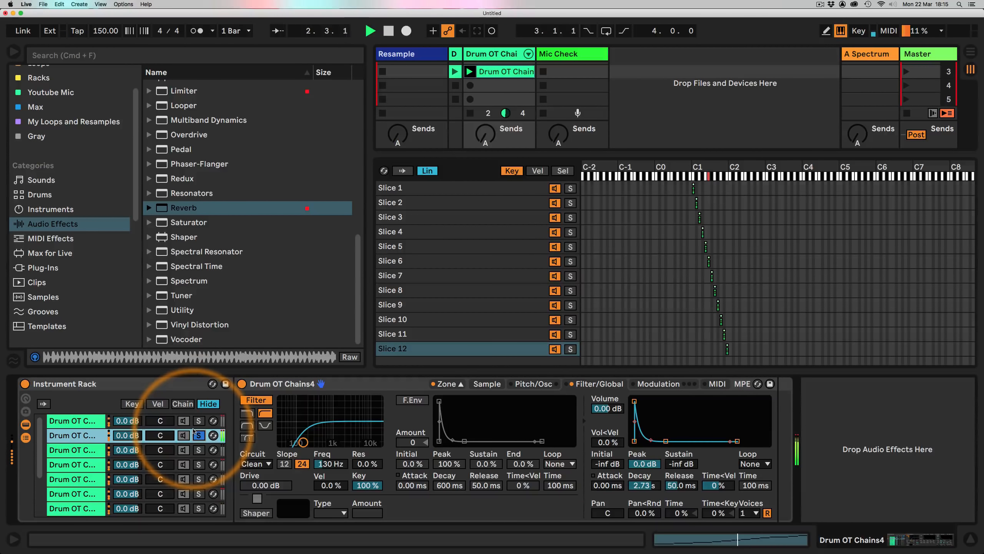
Step: Add an Echo after the newly copied chain's Sampler and start playback
{"action": "scroll", "coordinate": [233, 194], "scroll_direction": "up", "scroll_amount": 5}
{"action": "scroll", "coordinate": [229, 190], "scroll_direction": "up", "scroll_amount": 10}
{"action": "key", "text": "space"}
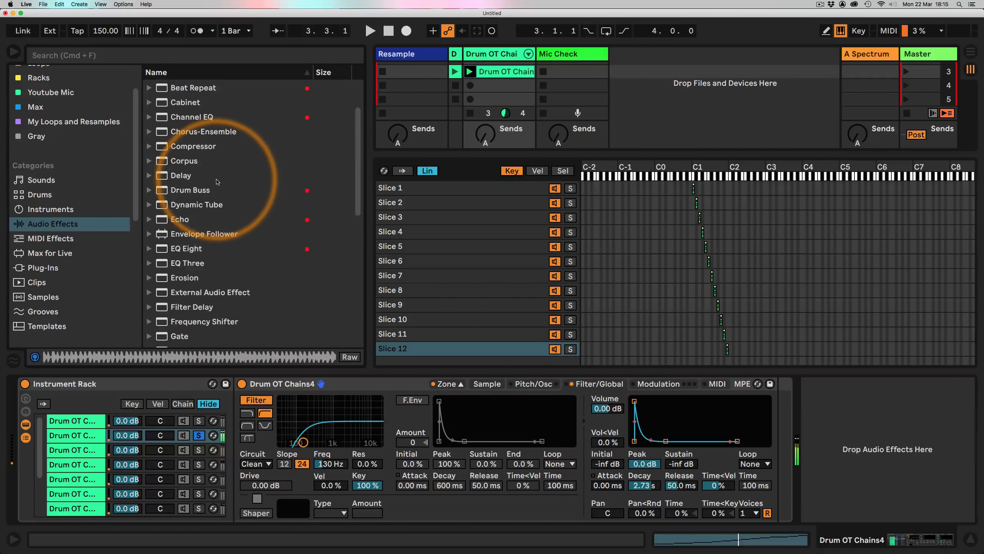
{"action": "left_click", "coordinate": [181, 219]}
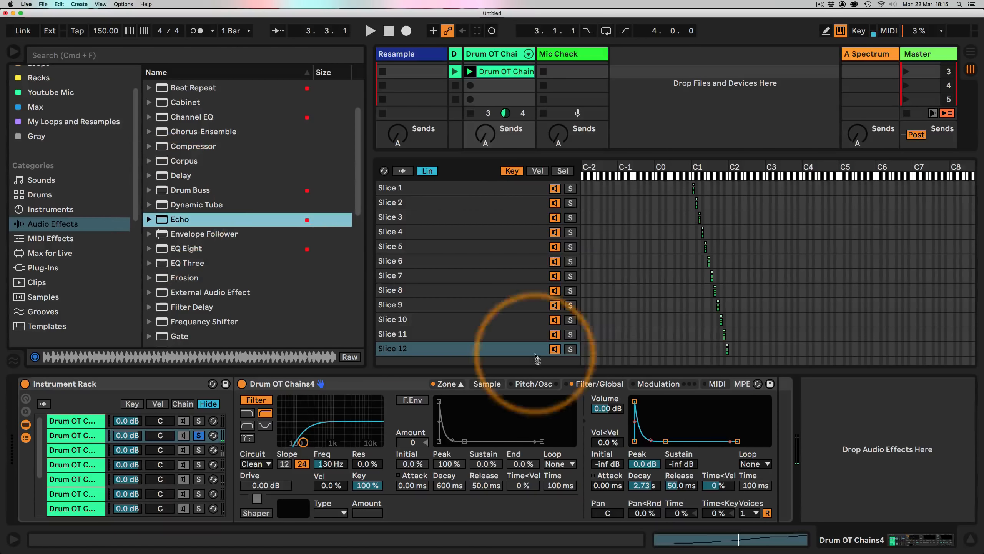
{"action": "key", "text": "Return"}
{"action": "key", "text": "space"}
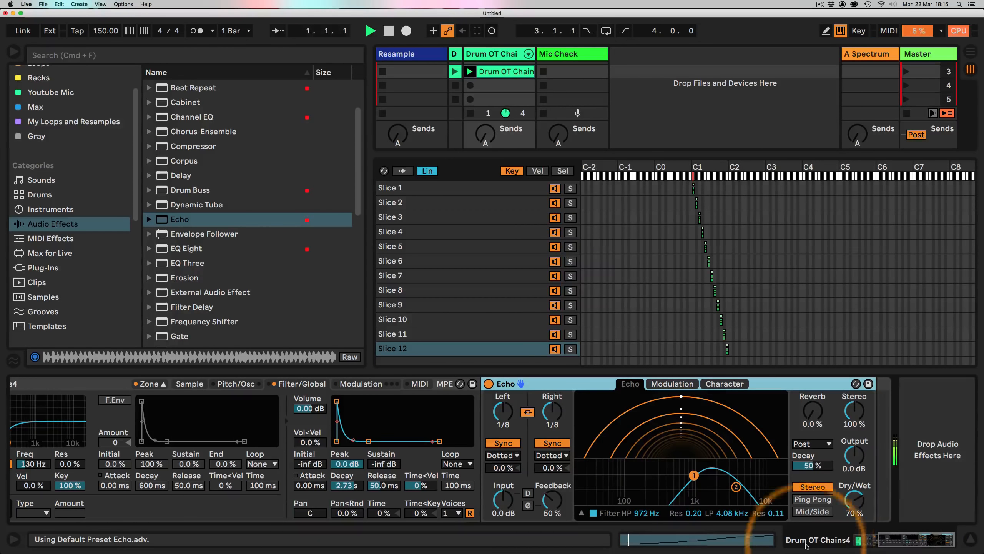
Step: Set the Echo's dry/wet to 98% and its feedback to 71%, and return to the rack's chain list
{"action": "left_click_drag", "start_coordinate": [850, 500], "coordinate": [851, 477]}
{"action": "left_click_drag", "start_coordinate": [546, 502], "coordinate": [547, 486]}
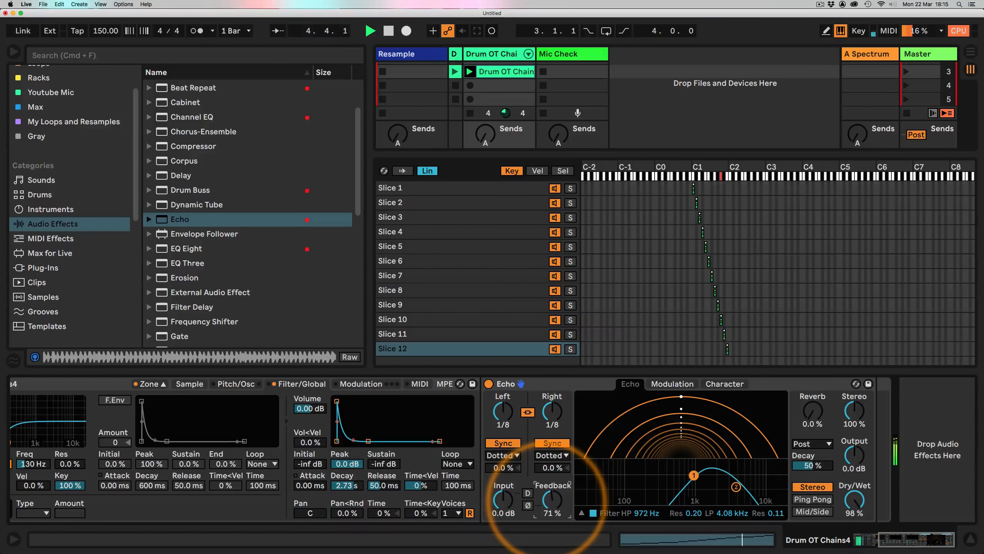
{"action": "left_click_drag", "start_coordinate": [895, 538], "coordinate": [843, 537]}
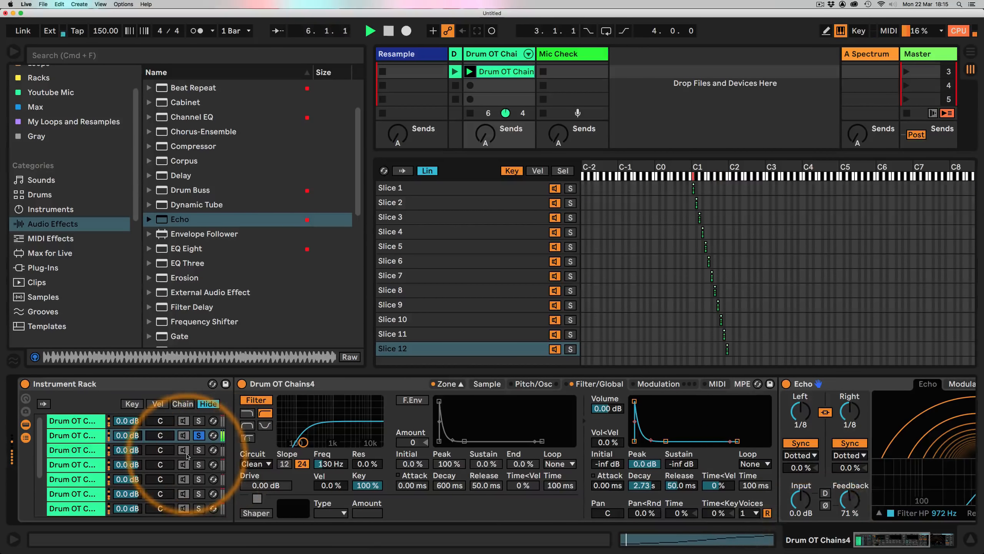
Step: Stop playback and select all nine chains in the Instrument Rack
{"action": "key", "text": "space"}
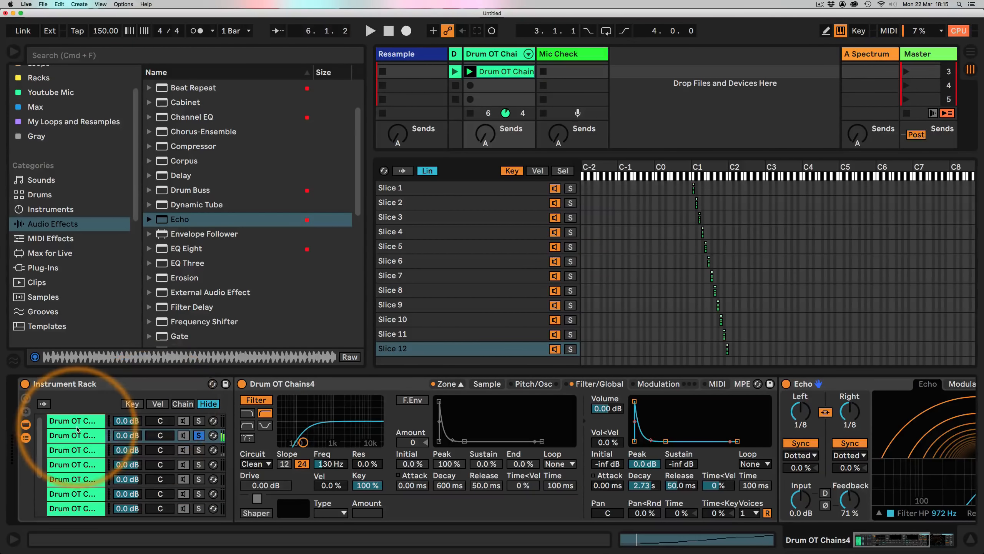
{"action": "scroll", "coordinate": [79, 430], "scroll_direction": "down", "scroll_amount": 5}
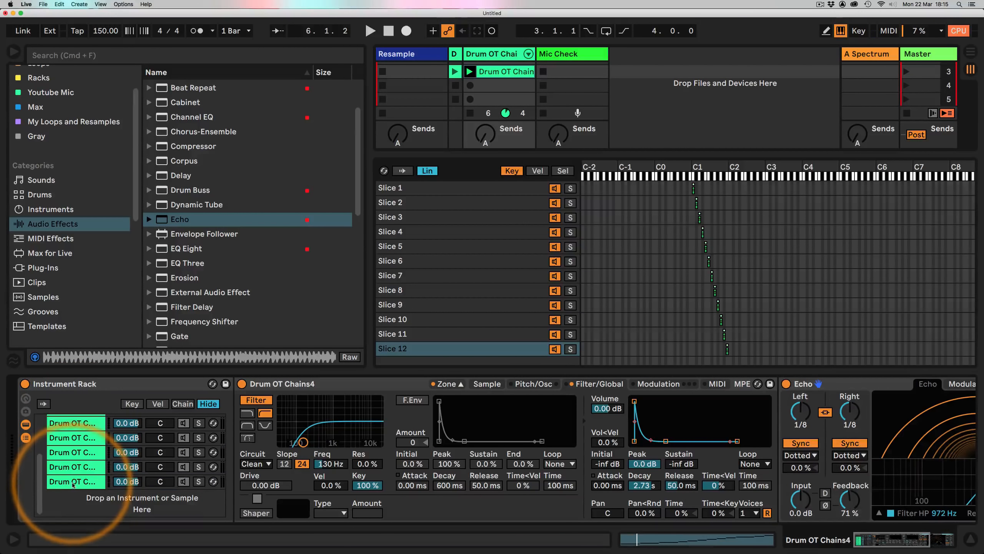
{"action": "left_click", "coordinate": [76, 482]}
{"action": "scroll", "coordinate": [75, 470], "scroll_direction": "up", "scroll_amount": 5}
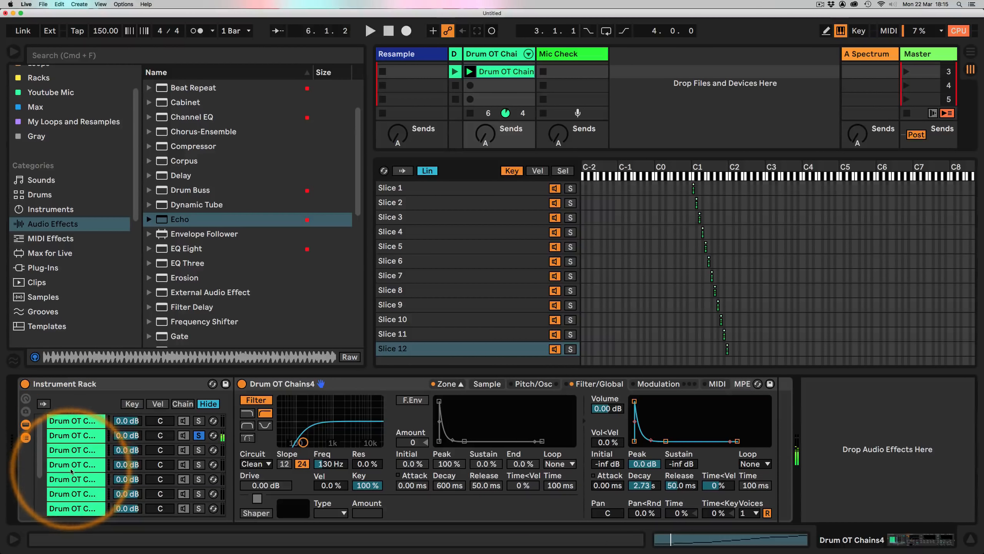
{"action": "left_click", "coordinate": [82, 423]}
{"action": "scroll", "coordinate": [77, 436], "scroll_direction": "down", "scroll_amount": 5}
{"action": "left_click", "coordinate": [71, 483], "text": "shift"}
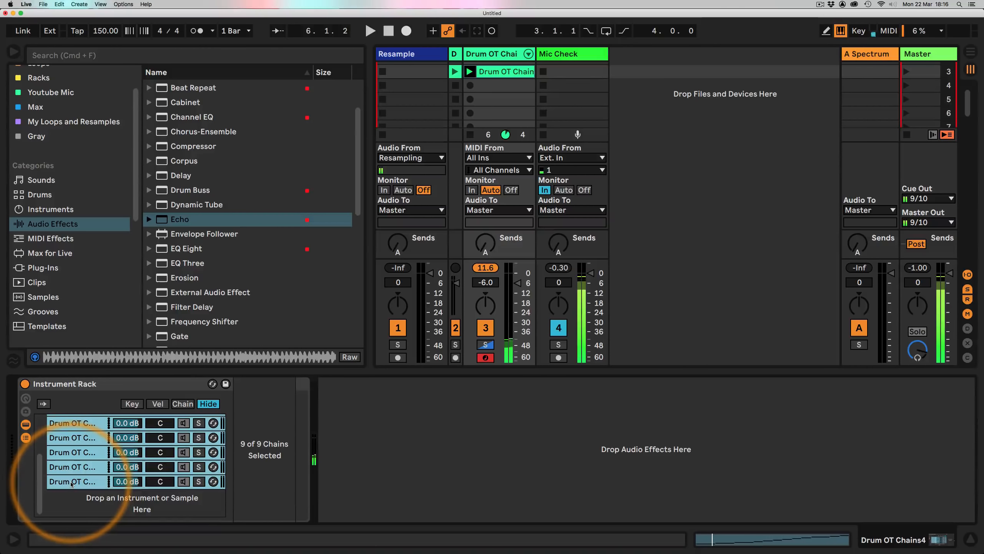
Step: Show the rack's velocity zones and distribute the ranges equally across all nine selected chains
{"action": "left_click", "coordinate": [157, 404]}
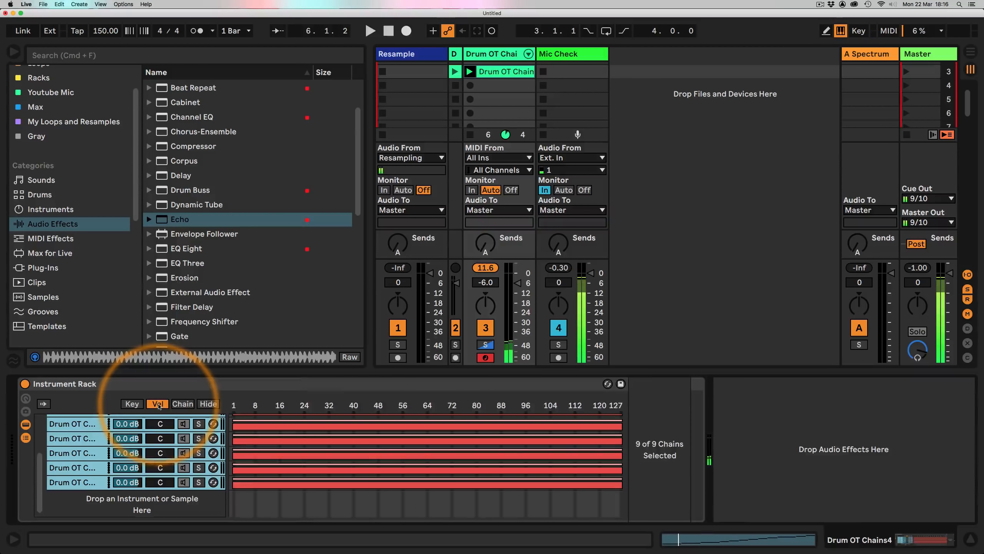
{"action": "right_click", "coordinate": [332, 443]}
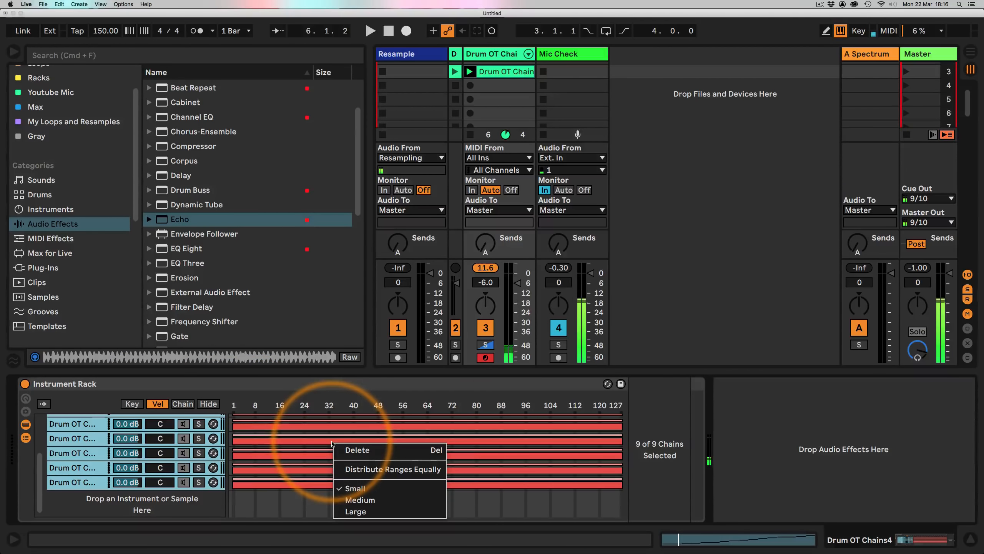
{"action": "left_click", "coordinate": [370, 470]}
{"action": "scroll", "coordinate": [369, 468], "scroll_direction": "up", "scroll_amount": 3}
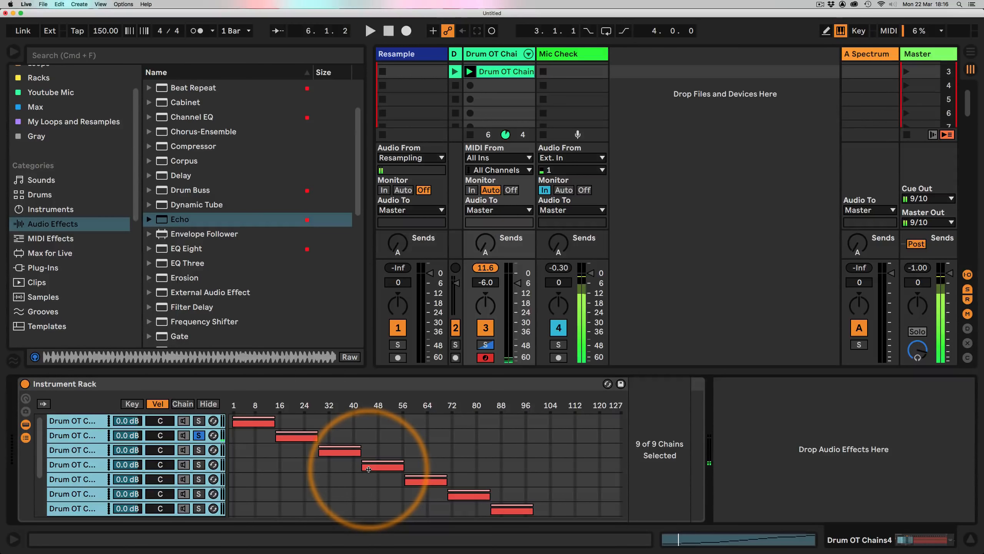
Step: Open the Drum OT Chains MIDI clip, show its Chance lane, and resize the Velocity and Chance lanes beneath the notes
{"action": "left_click", "coordinate": [506, 72]}
{"action": "left_click", "coordinate": [392, 306]}
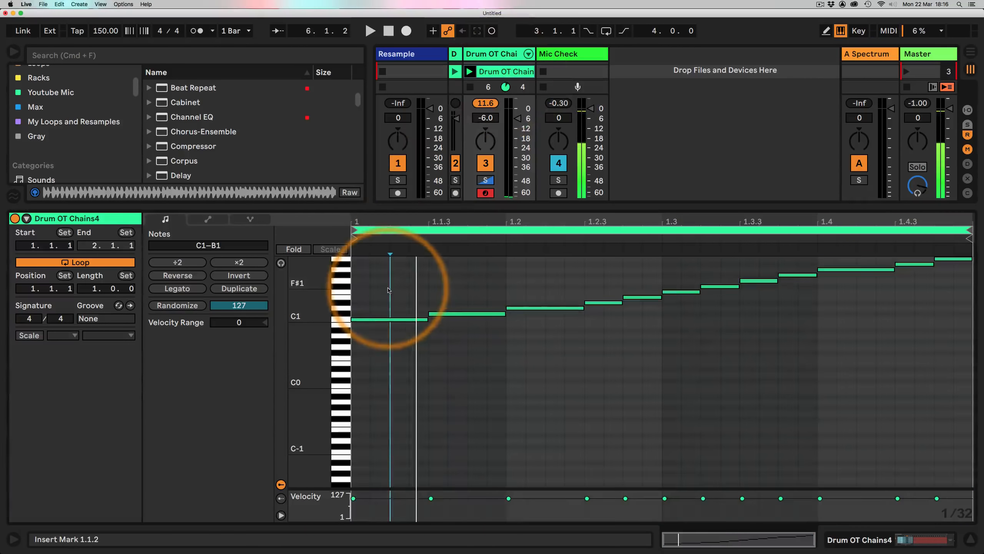
{"action": "left_click", "coordinate": [316, 409]}
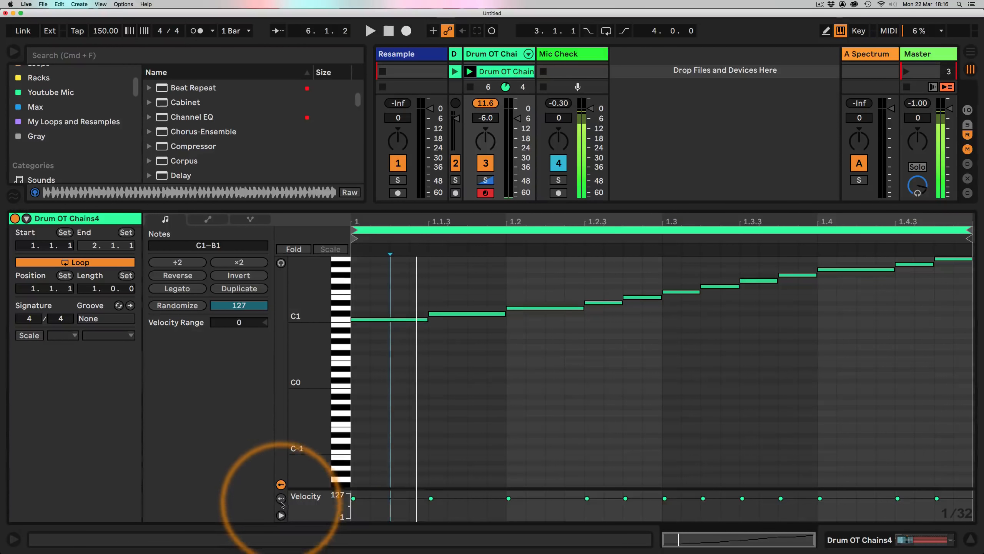
{"action": "left_click", "coordinate": [281, 498]}
{"action": "left_click_drag", "start_coordinate": [317, 468], "coordinate": [317, 376]}
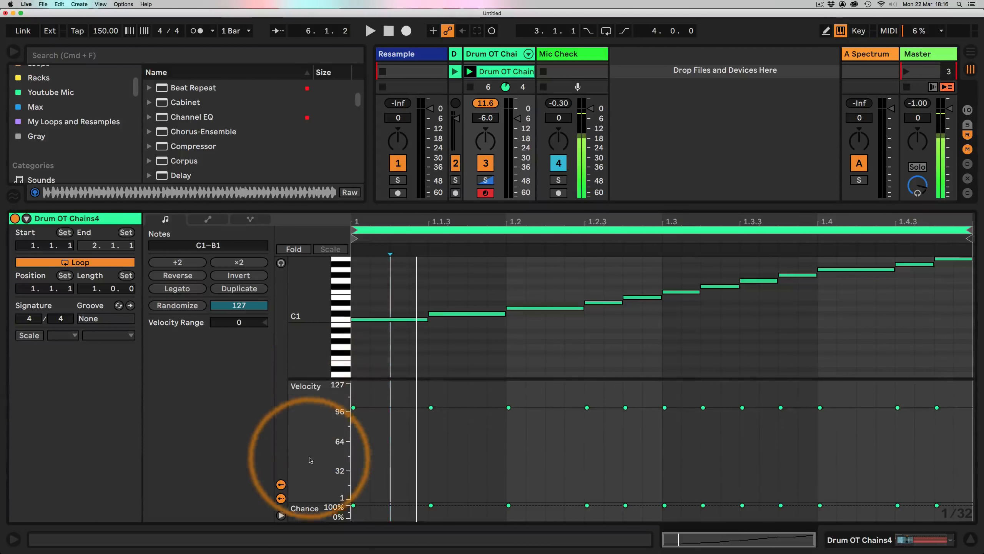
{"action": "left_click_drag", "start_coordinate": [319, 502], "coordinate": [321, 429]}
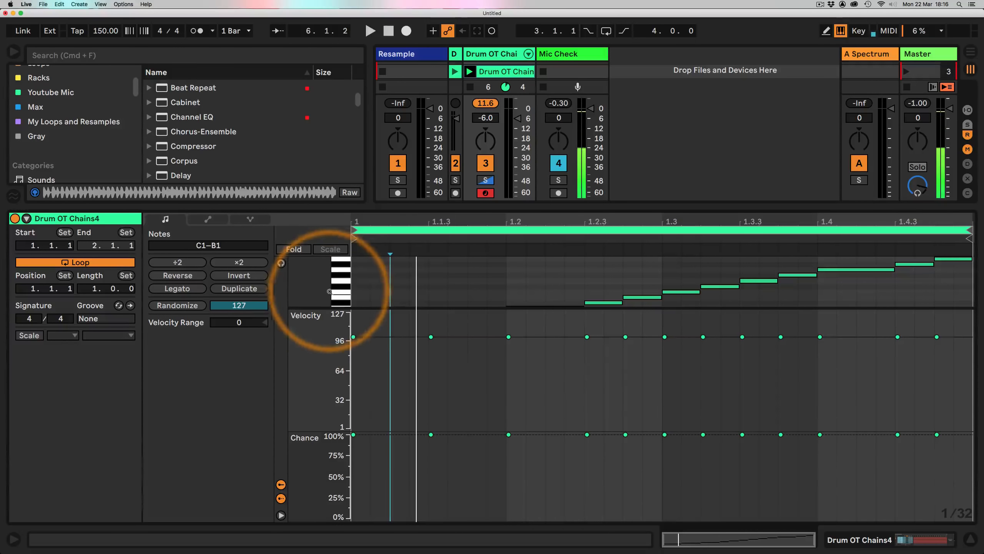
{"action": "left_click_drag", "start_coordinate": [326, 309], "coordinate": [321, 375]}
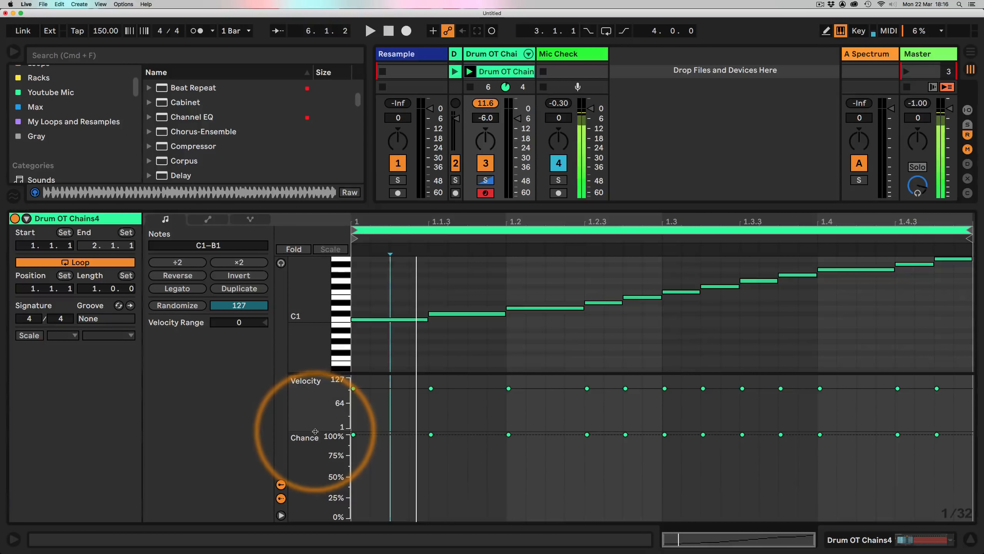
{"action": "left_click_drag", "start_coordinate": [318, 431], "coordinate": [314, 479]}
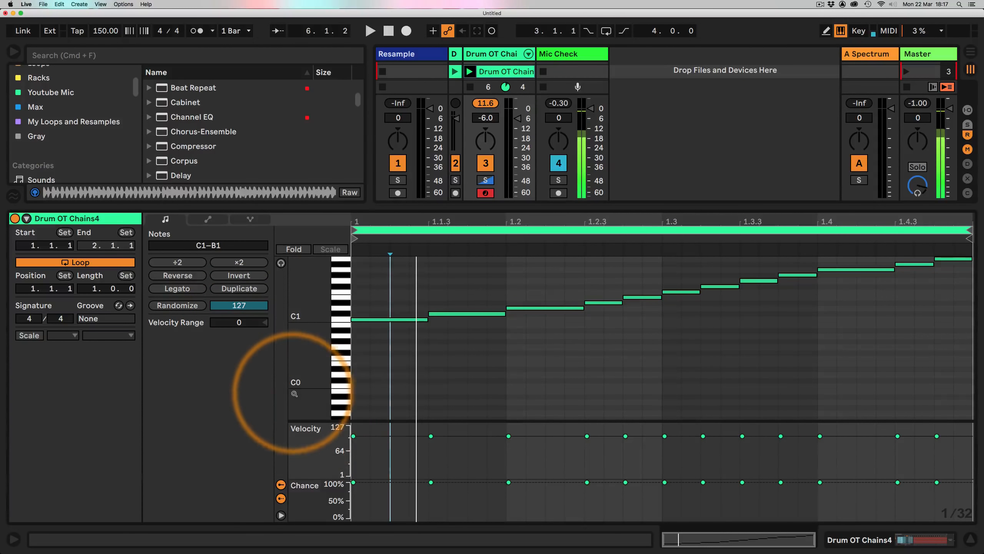
Step: Set the velocity range of all the clip's notes to +127 and lower their base velocity to the minimum
{"action": "left_click", "coordinate": [364, 374]}
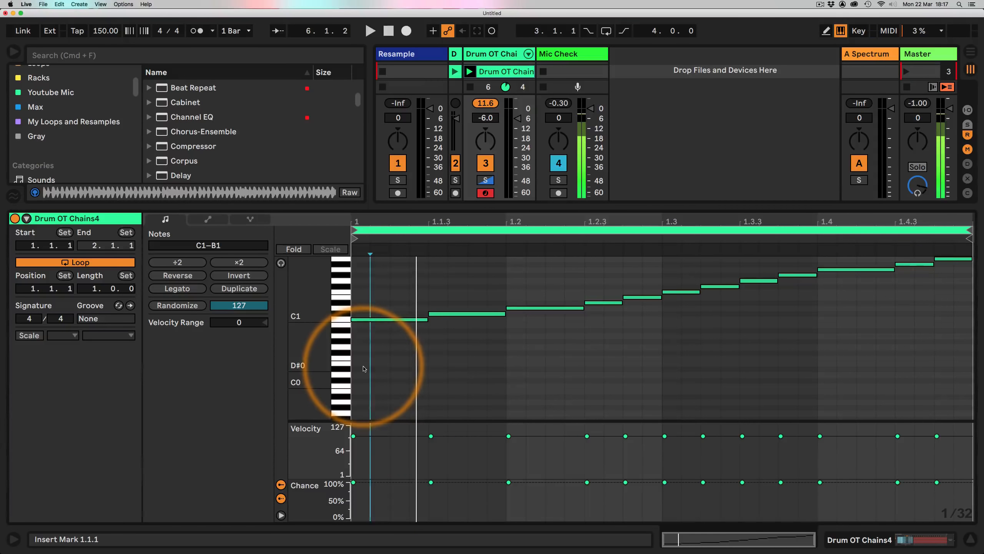
{"action": "key", "text": "super+a"}
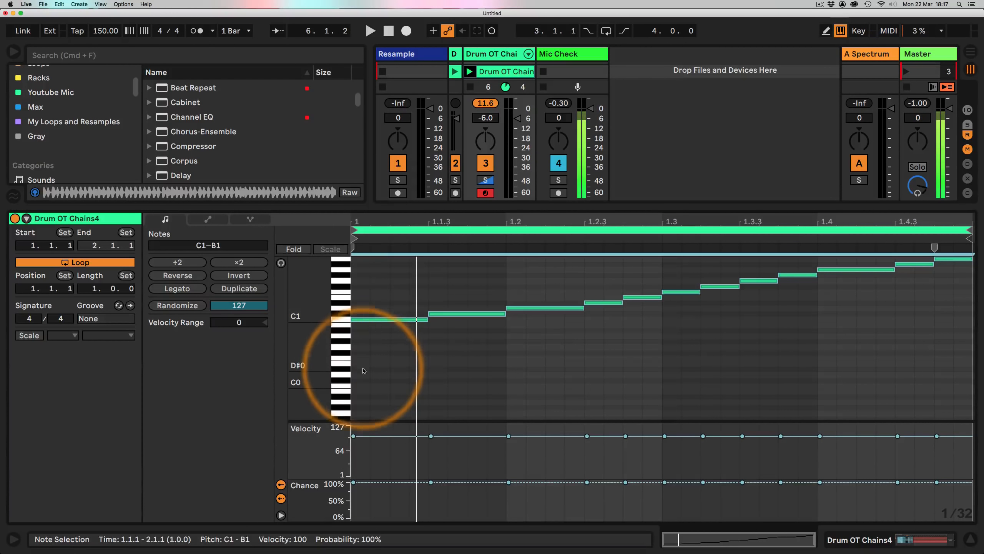
{"action": "left_click_drag", "start_coordinate": [244, 323], "coordinate": [246, 287]}
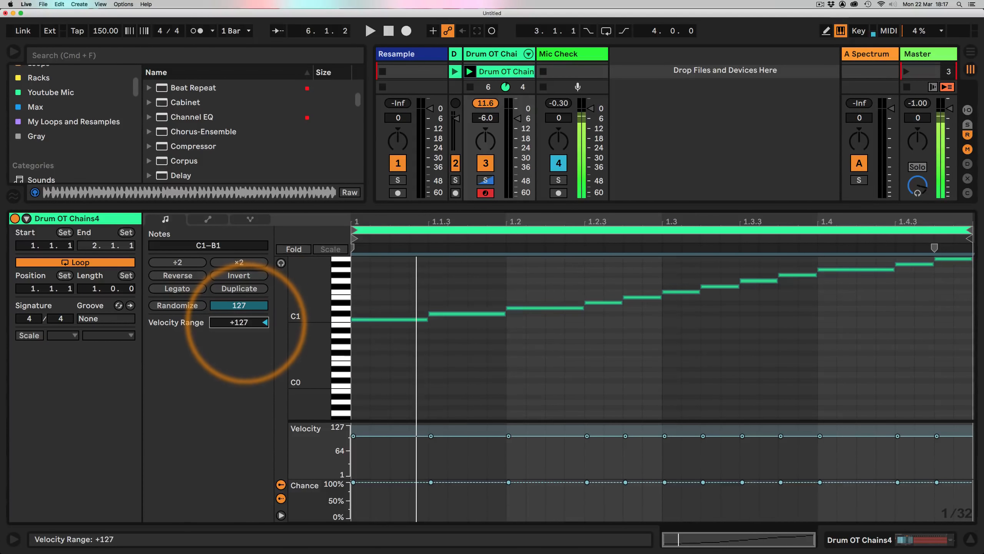
{"action": "left_click", "coordinate": [430, 436]}
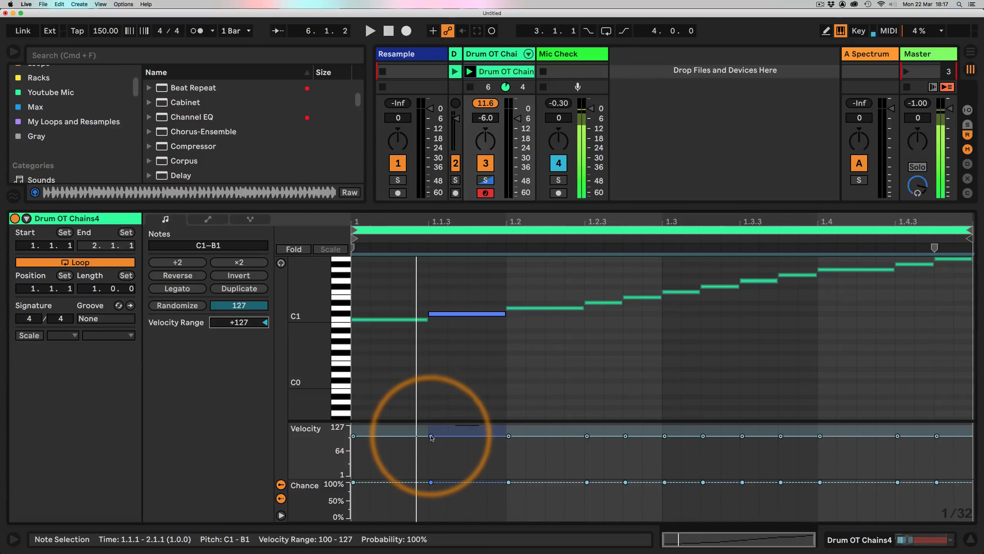
{"action": "key", "text": "super+a"}
{"action": "left_click_drag", "start_coordinate": [432, 437], "coordinate": [431, 476]}
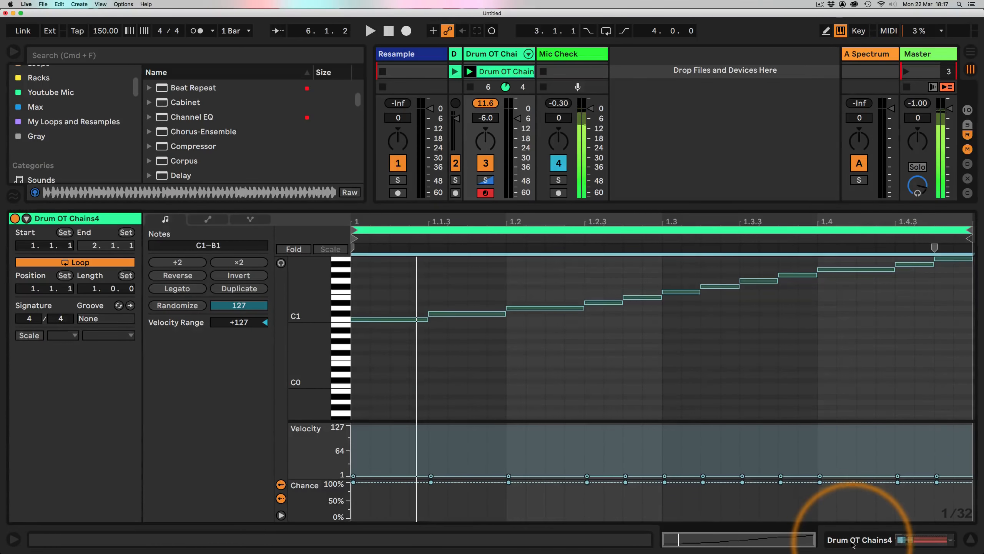
Step: Return to the Instrument Rack, play the clip, unsolo the second chain to hear all chains, and stop playback
{"action": "left_click", "coordinate": [907, 539]}
{"action": "key", "text": "space"}
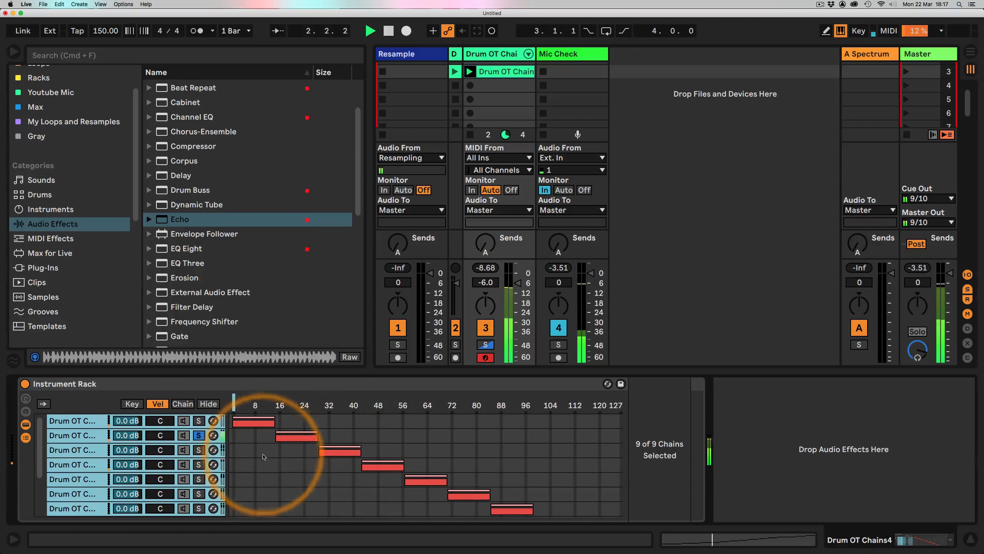
{"action": "left_click", "coordinate": [198, 435]}
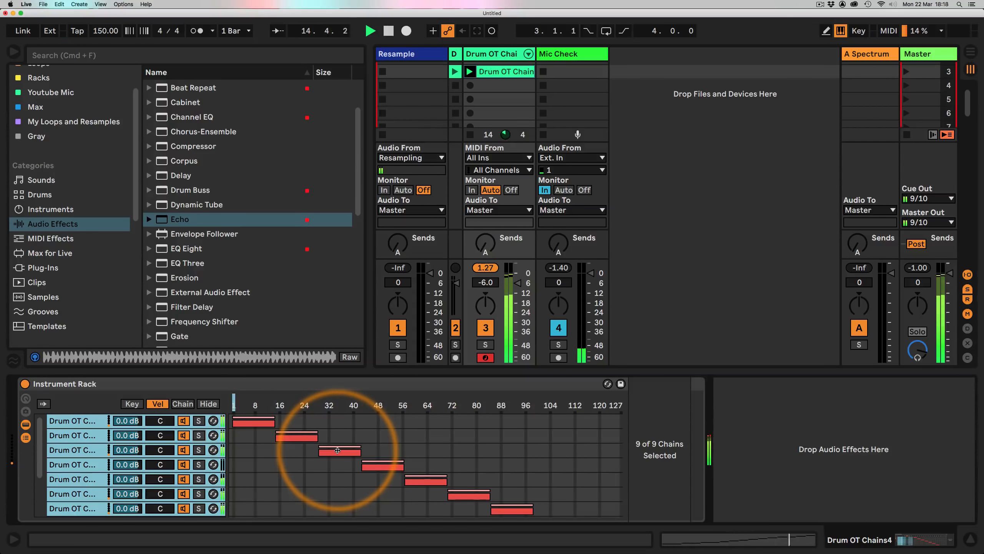
{"action": "key", "text": "space"}
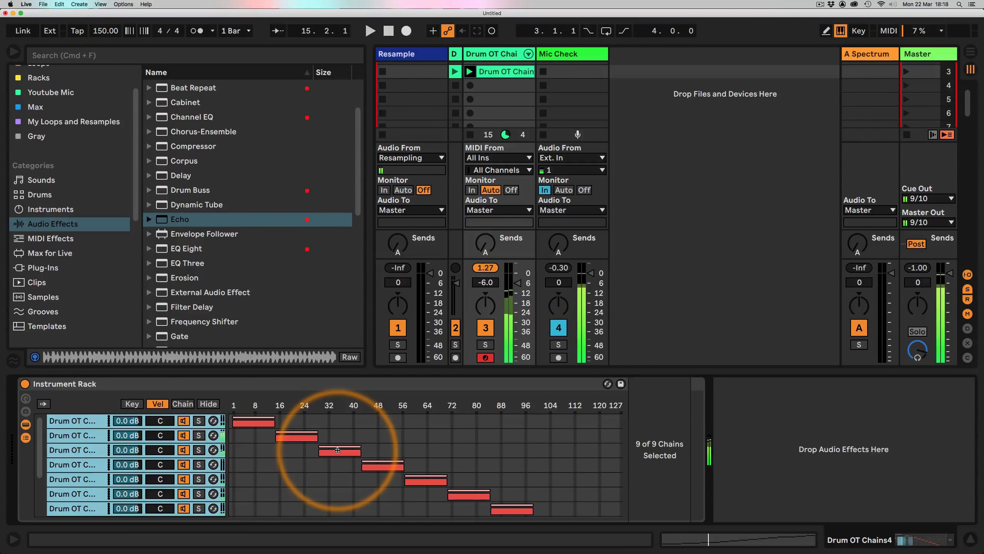
Step: Select every chain except the first and stretch their velocity zones across the full 1–127 range
{"action": "left_click", "coordinate": [84, 437]}
{"action": "scroll", "coordinate": [85, 437], "scroll_direction": "down", "scroll_amount": 3}
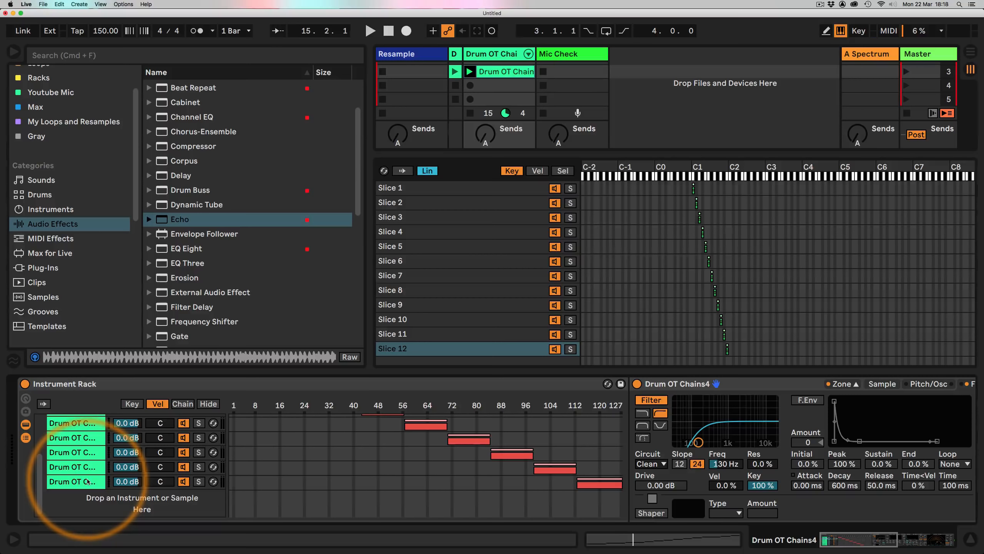
{"action": "scroll", "coordinate": [81, 481], "scroll_direction": "up", "scroll_amount": 4}
{"action": "scroll", "coordinate": [80, 481], "scroll_direction": "down", "scroll_amount": 4}
{"action": "left_click", "coordinate": [78, 481], "text": "shift"}
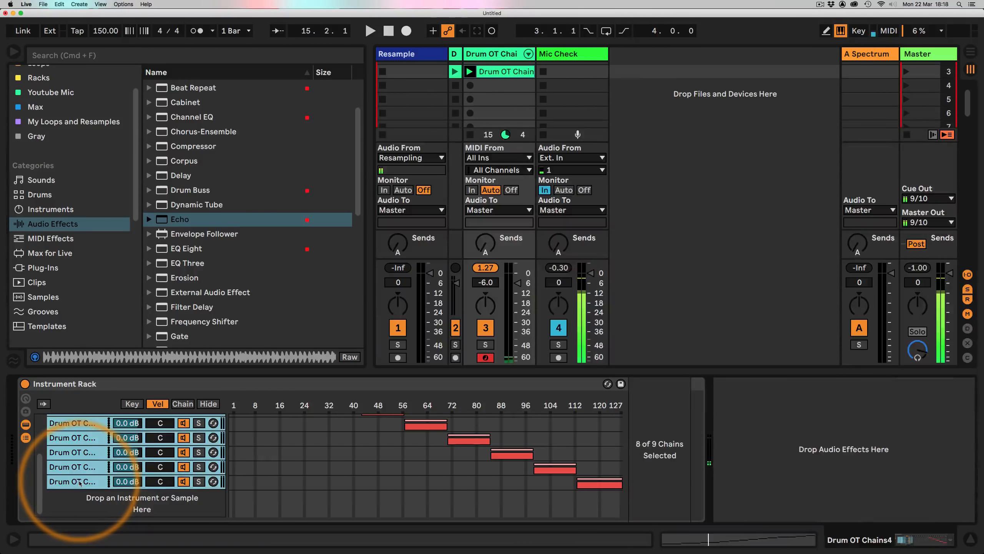
{"action": "scroll", "coordinate": [78, 480], "scroll_direction": "up", "scroll_amount": 4}
{"action": "scroll", "coordinate": [307, 457], "scroll_direction": "down", "scroll_amount": 3}
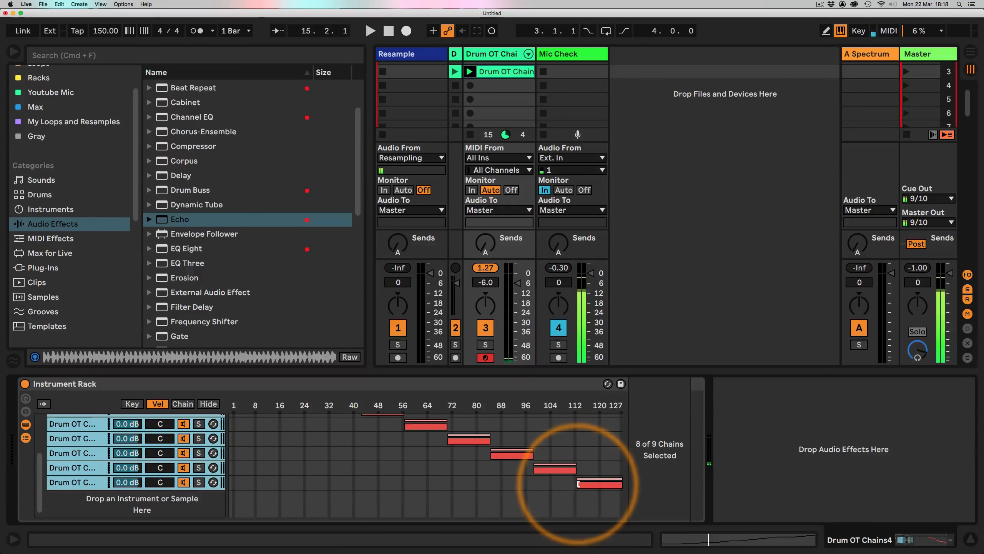
{"action": "left_click_drag", "start_coordinate": [578, 487], "coordinate": [236, 492]}
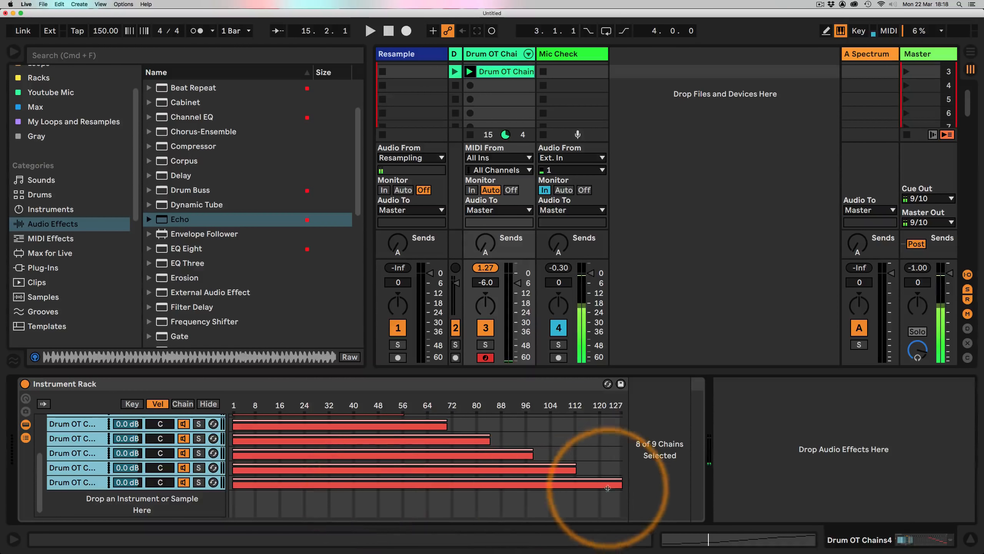
{"action": "left_click_drag", "start_coordinate": [597, 488], "coordinate": [636, 490]}
{"action": "scroll", "coordinate": [447, 470], "scroll_direction": "up", "scroll_amount": 3}
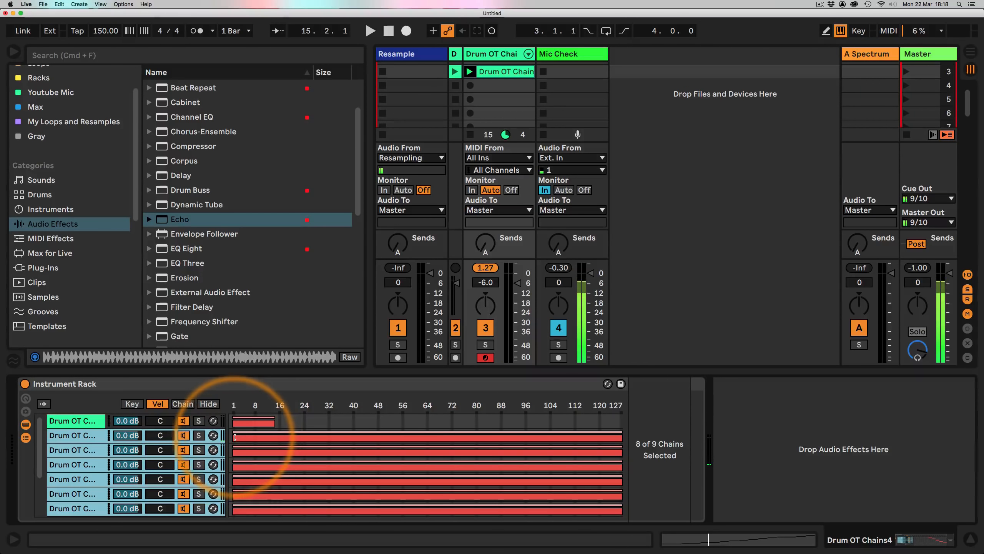
Step: Raise the eight selected chains' lower velocity limit to 96 and distribute their ranges equally up to 127
{"action": "left_click_drag", "start_coordinate": [233, 426], "coordinate": [527, 443]}
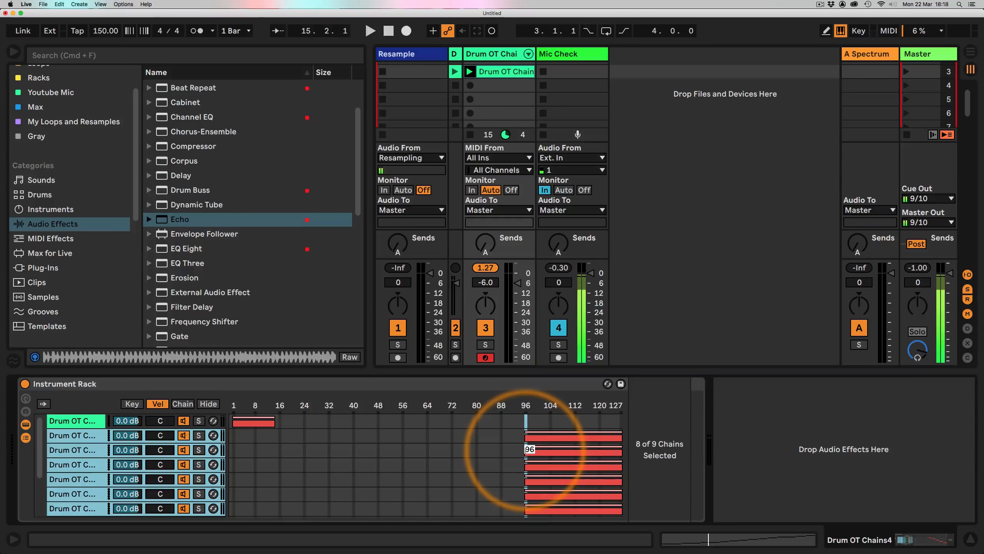
{"action": "left_click_drag", "start_coordinate": [526, 450], "coordinate": [551, 454]}
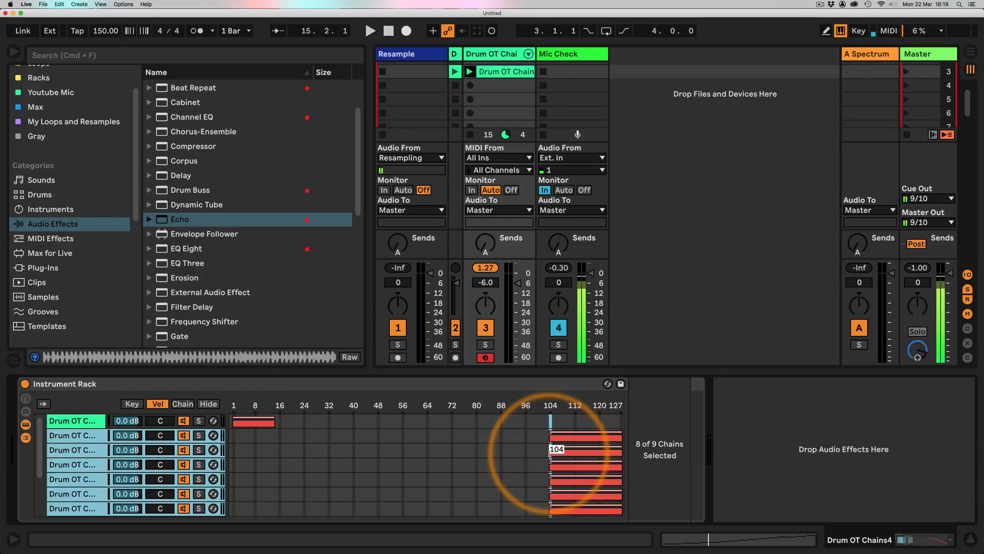
{"action": "left_click_drag", "start_coordinate": [550, 436], "coordinate": [526, 436]}
{"action": "right_click", "coordinate": [537, 439]}
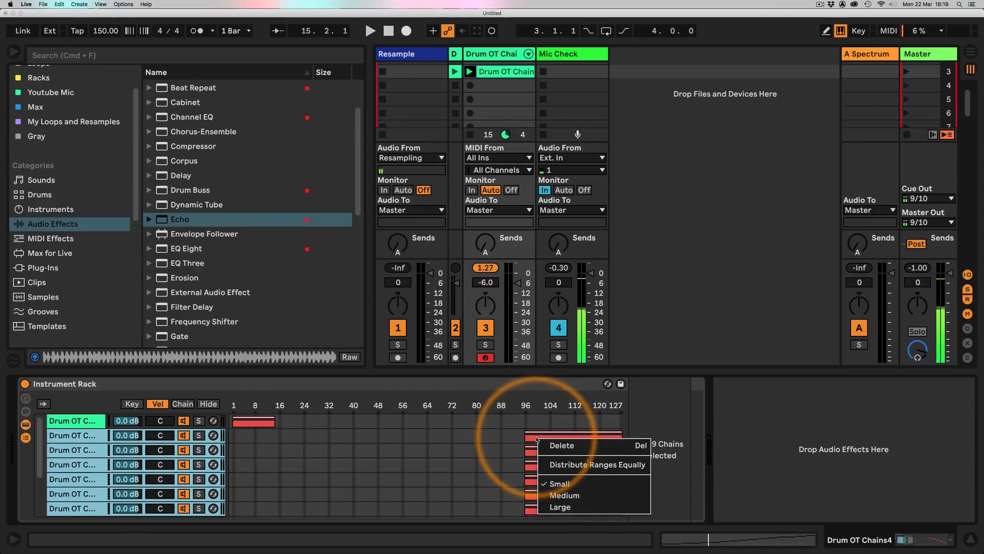
{"action": "left_click", "coordinate": [568, 468]}
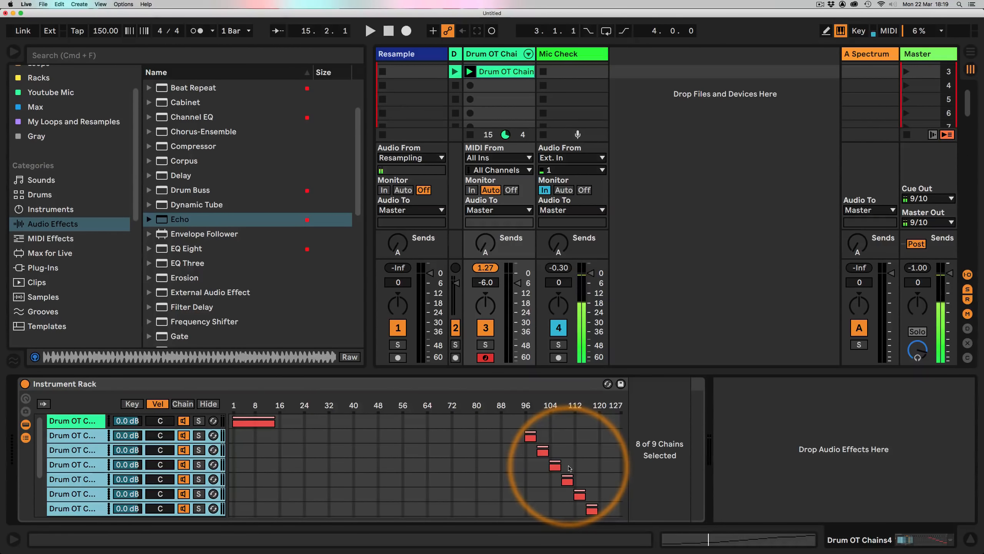
Step: Extend the first chain's velocity zone from 1 to just below 96, where the second chain's zone begins
{"action": "left_click", "coordinate": [73, 420]}
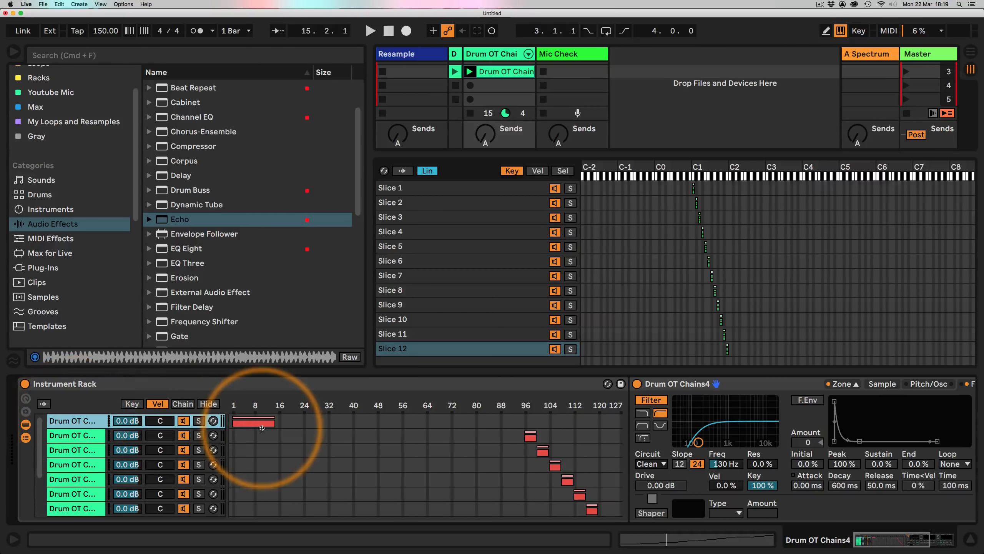
{"action": "left_click_drag", "start_coordinate": [271, 420], "coordinate": [479, 439]}
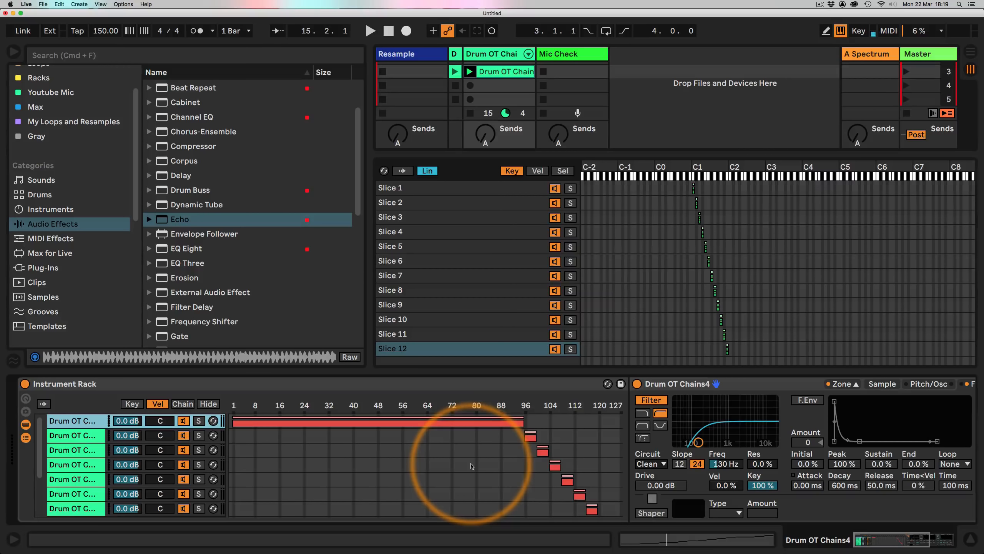
{"action": "mouse_move", "coordinate": [523, 422]}
{"action": "left_mouse_down"}
{"action": "mouse_move", "coordinate": [632, 422]}
{"action": "mouse_move", "coordinate": [524, 422]}
{"action": "left_mouse_up"}
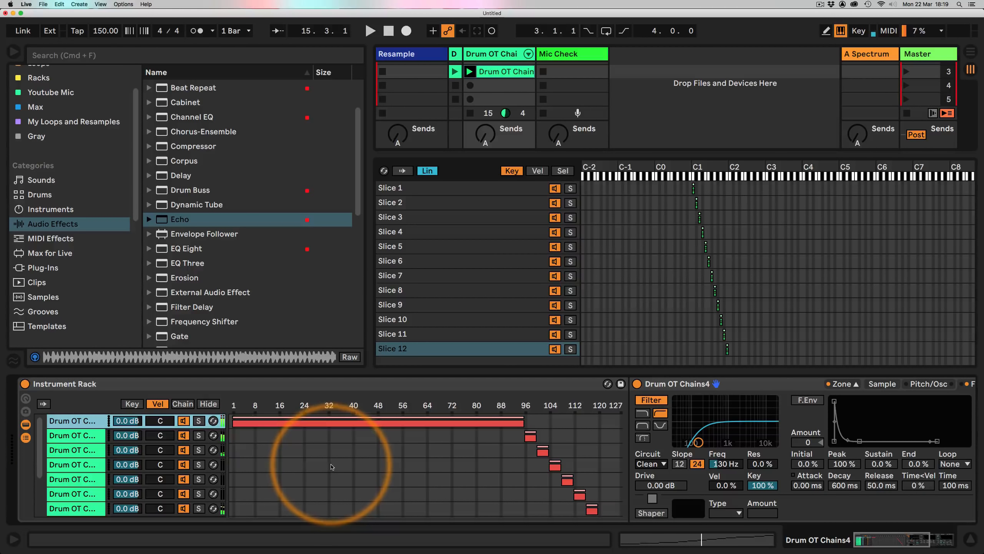
Step: Select the fourth chain and show its Sampler's sample settings with the clip playing
{"action": "left_click", "coordinate": [89, 466]}
{"action": "key", "text": "f"}
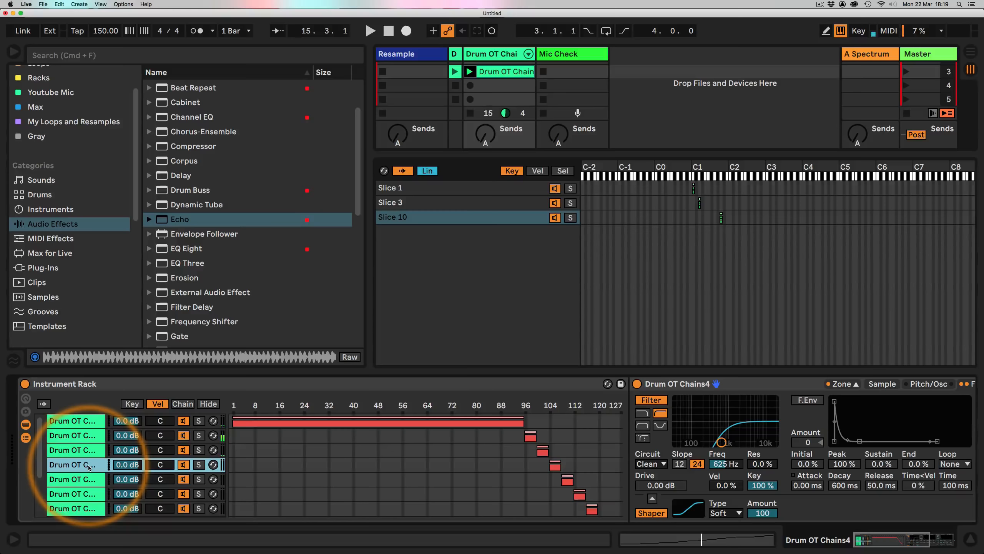
{"action": "left_click", "coordinate": [875, 384]}
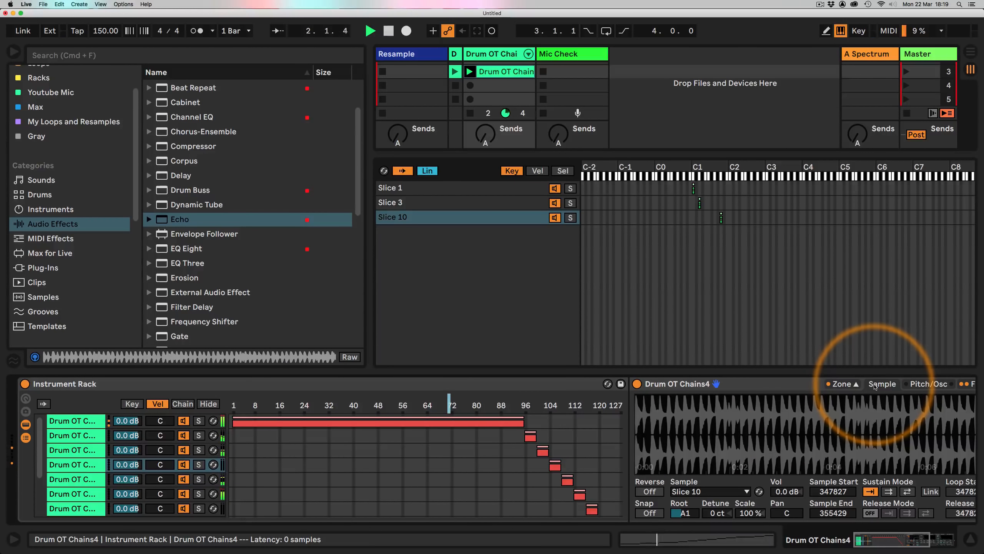
Step: Delete the last chain, the one with Reverse enabled, from the Instrument Rack and restart playback
{"action": "left_click", "coordinate": [84, 480]}
{"action": "key", "text": "Down"}
{"action": "key", "text": "Down"}
{"action": "key", "text": "Down"}
{"action": "key", "text": "Down"}
{"action": "key", "text": "space"}
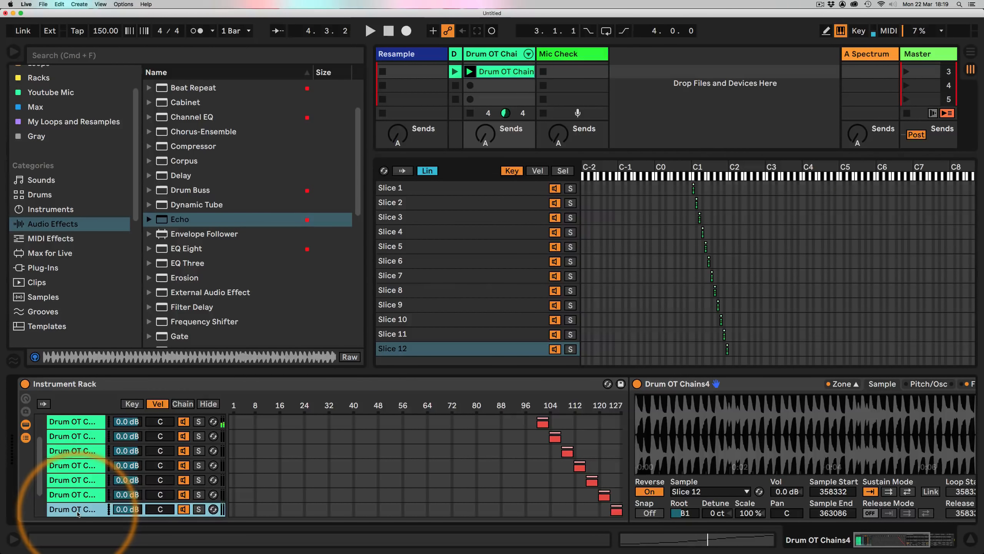
{"action": "key", "text": "Delete"}
{"action": "key", "text": "space"}
{"action": "scroll", "coordinate": [575, 488], "scroll_direction": "up", "scroll_amount": 3}
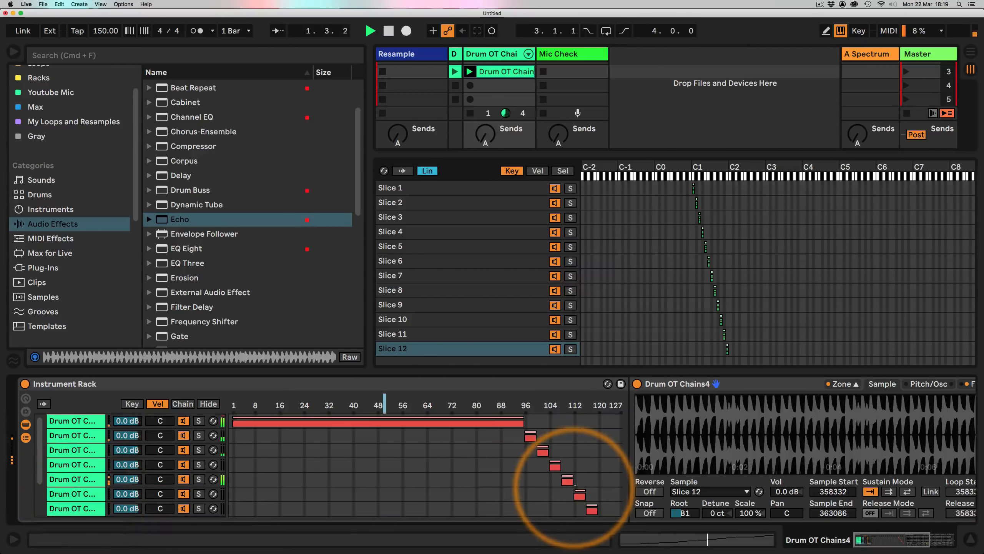
{"action": "scroll", "coordinate": [558, 446], "scroll_direction": "down", "scroll_amount": 4}
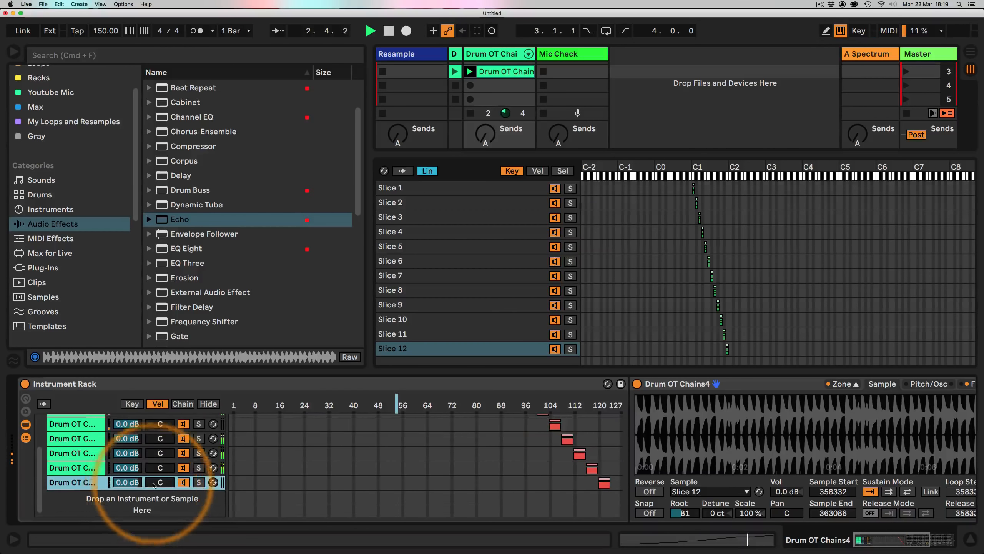
Step: Select all seven chains after the first, set their lower velocity limit to about 104, and distribute their ranges equally up to 127
{"action": "scroll", "coordinate": [153, 486], "scroll_direction": "up", "scroll_amount": 3}
{"action": "left_click", "coordinate": [84, 435], "text": "shift"}
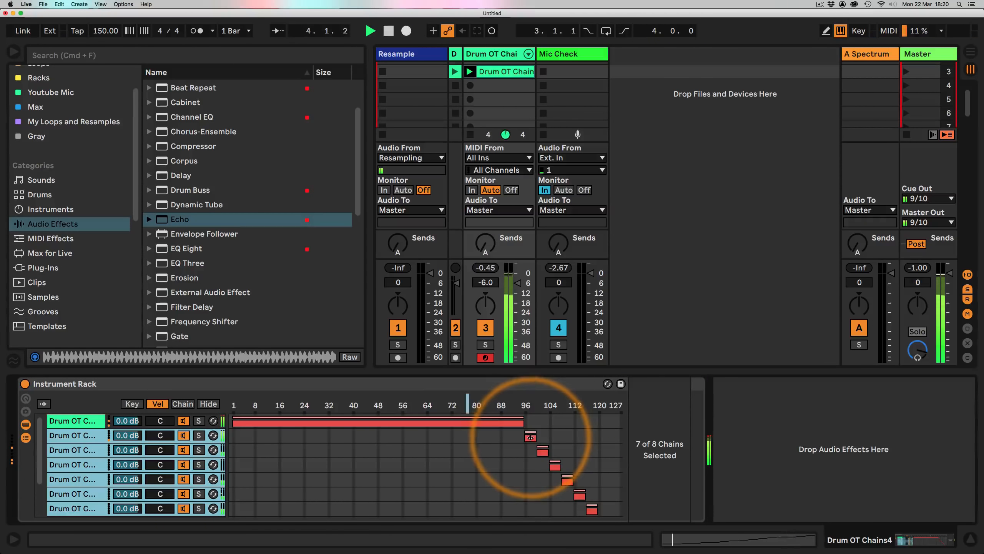
{"action": "left_click_drag", "start_coordinate": [531, 437], "coordinate": [626, 446]}
{"action": "scroll", "coordinate": [579, 462], "scroll_direction": "down", "scroll_amount": 3}
{"action": "left_click_drag", "start_coordinate": [611, 484], "coordinate": [550, 484]}
{"action": "right_click", "coordinate": [577, 430]}
{"action": "left_click", "coordinate": [591, 454]}
Step: Extend the first chain's velocity zone up to where the second chain's zone begins, and stop playback
{"action": "scroll", "coordinate": [524, 457], "scroll_direction": "up", "scroll_amount": 3}
{"action": "left_click_drag", "start_coordinate": [522, 423], "coordinate": [548, 422]}
{"action": "left_click", "coordinate": [501, 447]}
{"action": "key", "text": "space"}
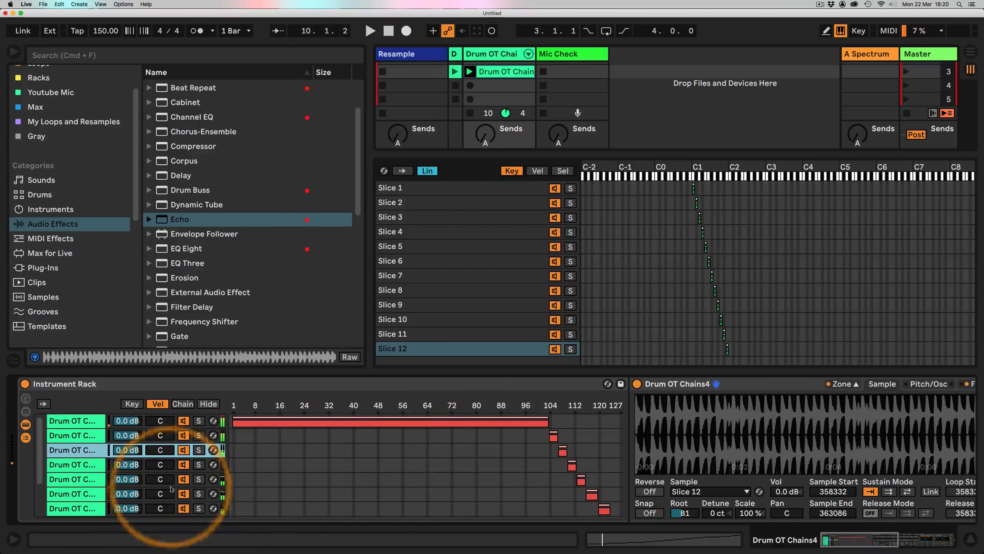
Step: Hide the rack's velocity zone editor and show the second chain's Sampler Filter/Global settings
{"action": "left_click", "coordinate": [866, 543]}
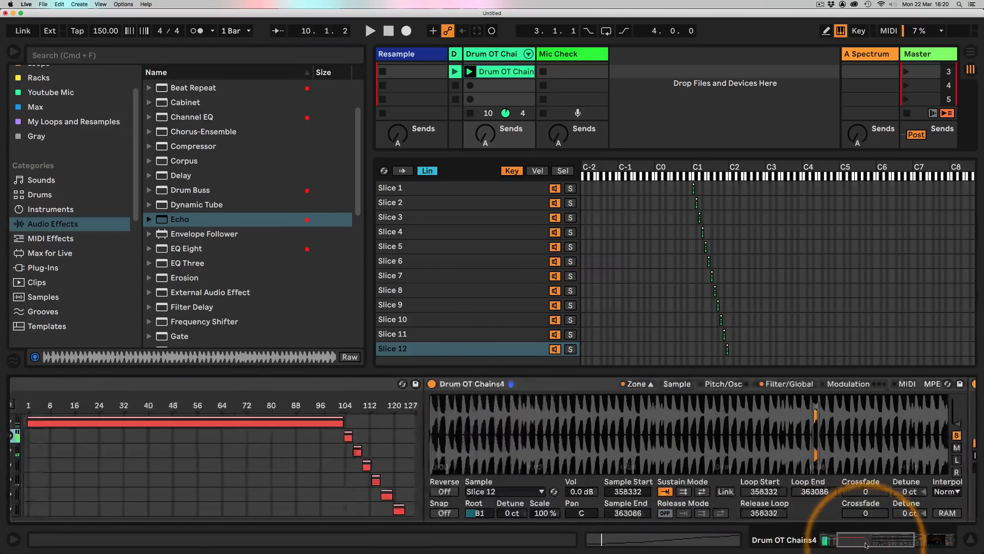
{"action": "left_click_drag", "start_coordinate": [866, 545], "coordinate": [806, 551]}
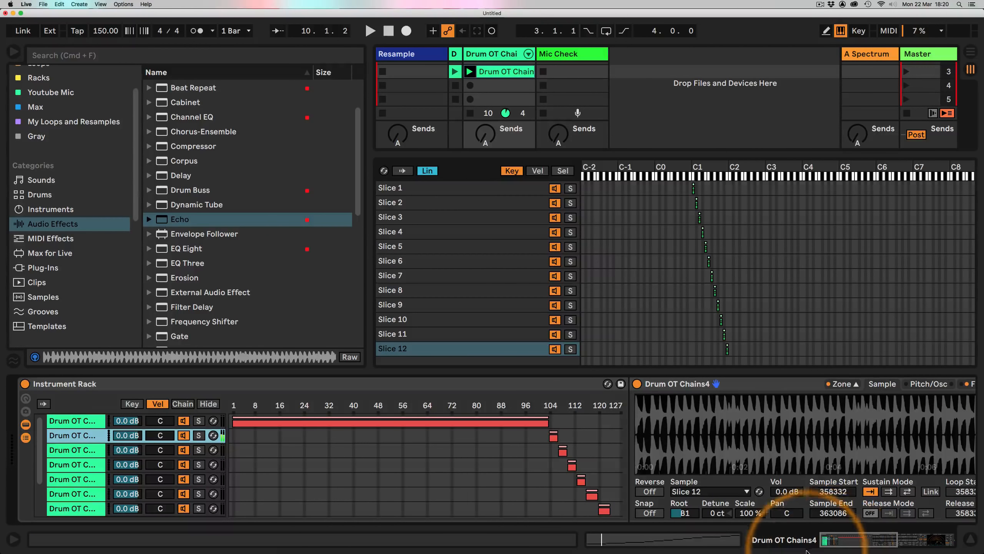
{"action": "left_click", "coordinate": [208, 404]}
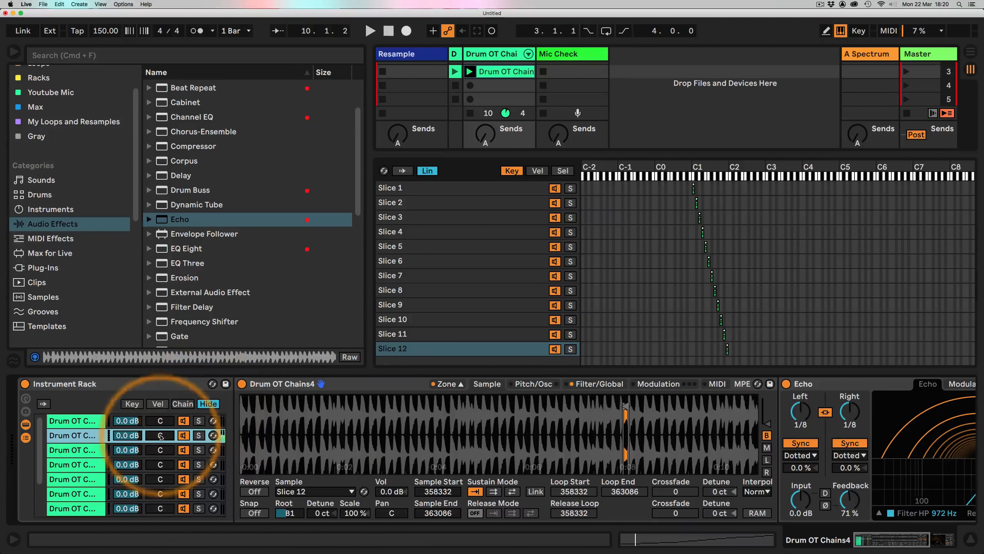
{"action": "left_click", "coordinate": [598, 383]}
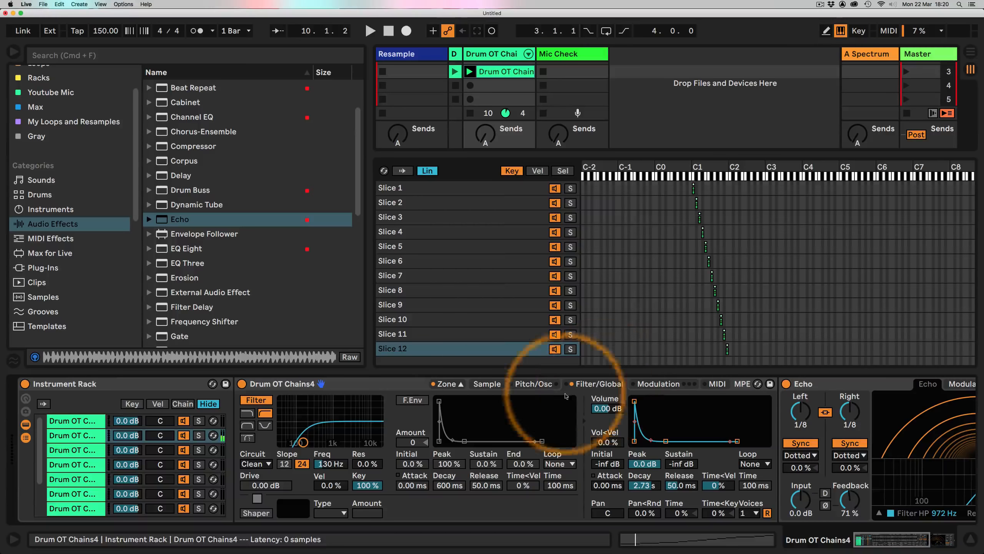
Step: Go through the rack's chains one by one and compare their Filter/Global settings, volume envelopes and audio effects
{"action": "left_click", "coordinate": [85, 433]}
{"action": "key", "text": "Down"}
{"action": "key", "text": "Down"}
{"action": "key", "text": "Down"}
{"action": "key", "text": "Down"}
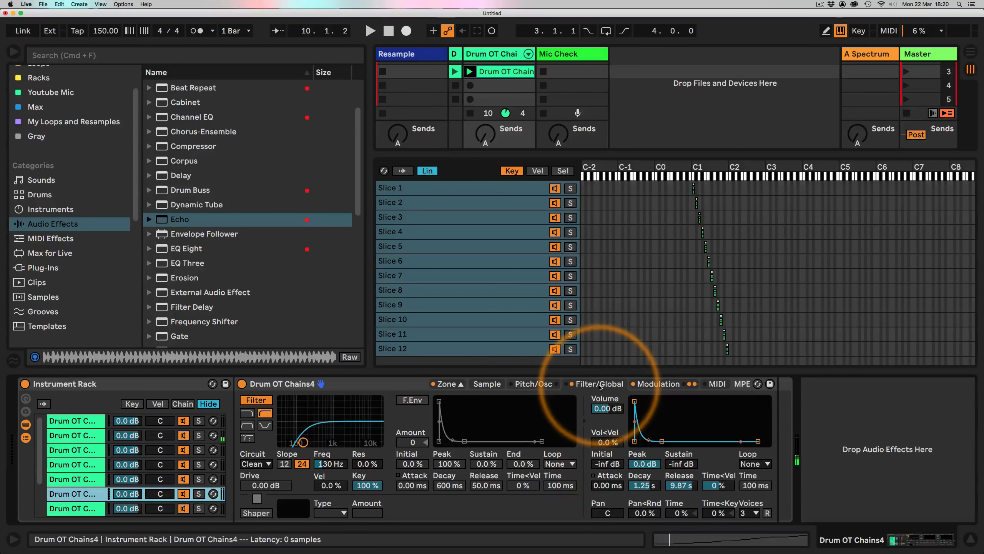
{"action": "left_click", "coordinate": [62, 450]}
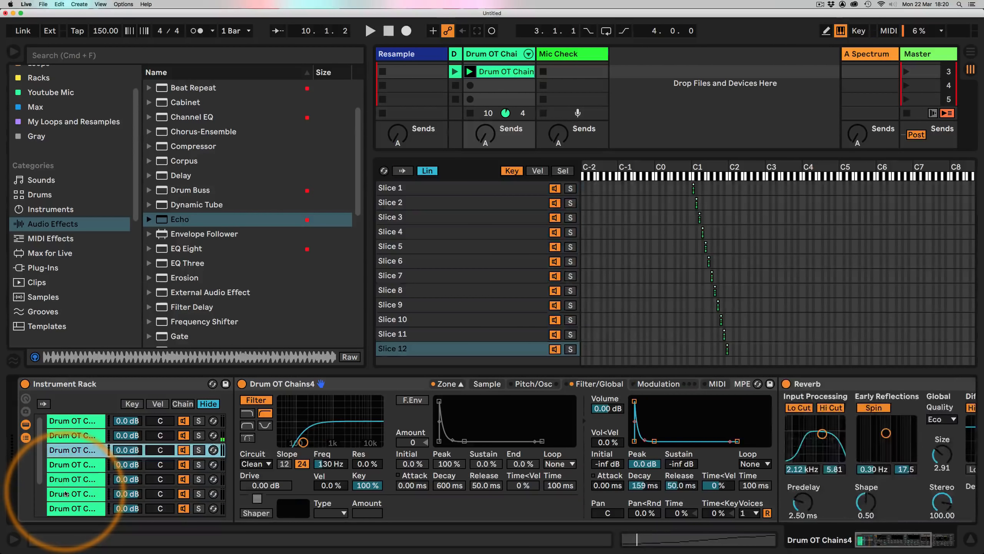
{"action": "key", "text": "Up"}
{"action": "key", "text": "Up"}
{"action": "key", "text": "Down"}
{"action": "key", "text": "Down"}
{"action": "key", "text": "Down"}
{"action": "key", "text": "Down"}
{"action": "key", "text": "Down"}
{"action": "key", "text": "Down"}
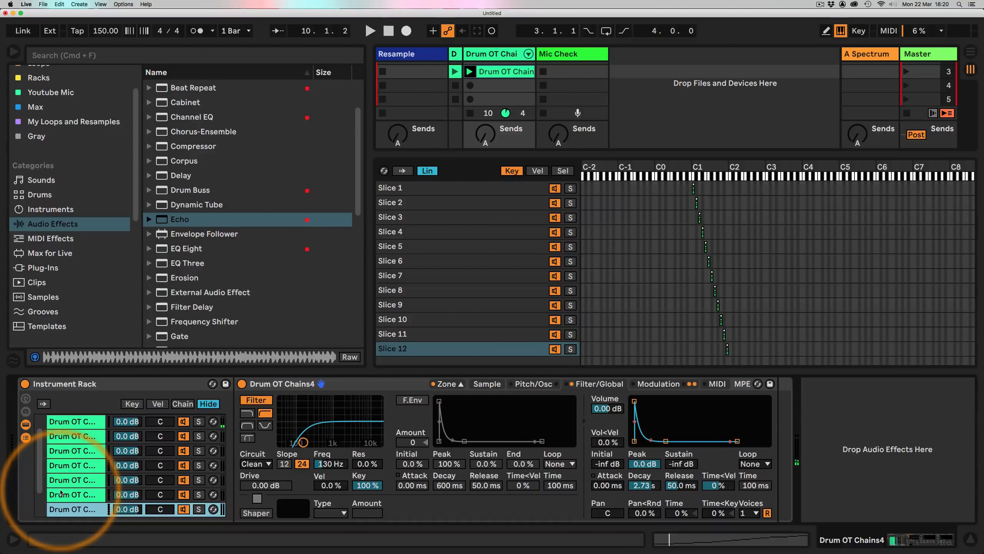
{"action": "key", "text": "Up"}
{"action": "key", "text": "Up"}
{"action": "key", "text": "Up"}
{"action": "key", "text": "Up"}
{"action": "key", "text": "Up"}
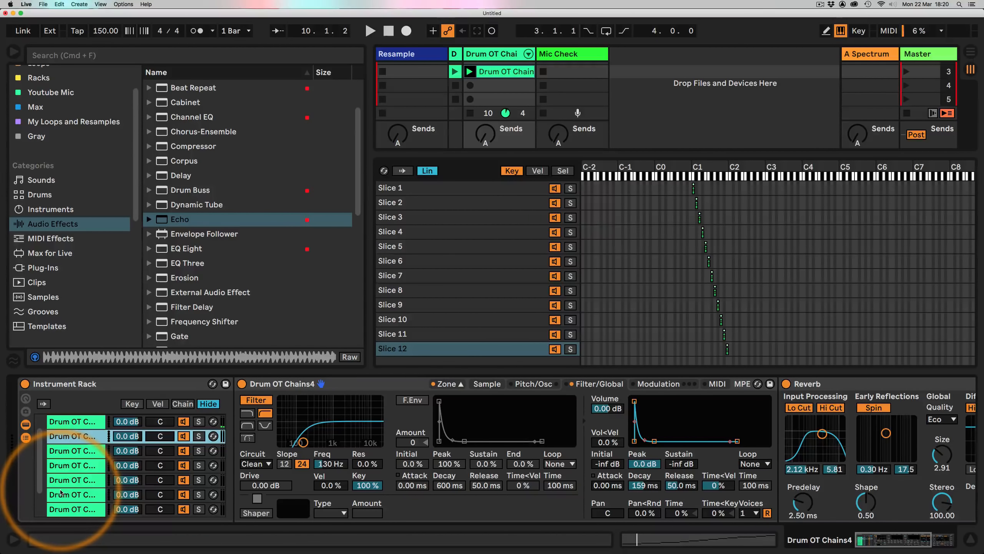
Step: Set the seventh chain's volume envelope release to 1.49 s and copy the value to its sibling slices
{"action": "key", "text": "Down"}
{"action": "key", "text": "Down"}
{"action": "key", "text": "Down"}
{"action": "key", "text": "Down"}
{"action": "key", "text": "space"}
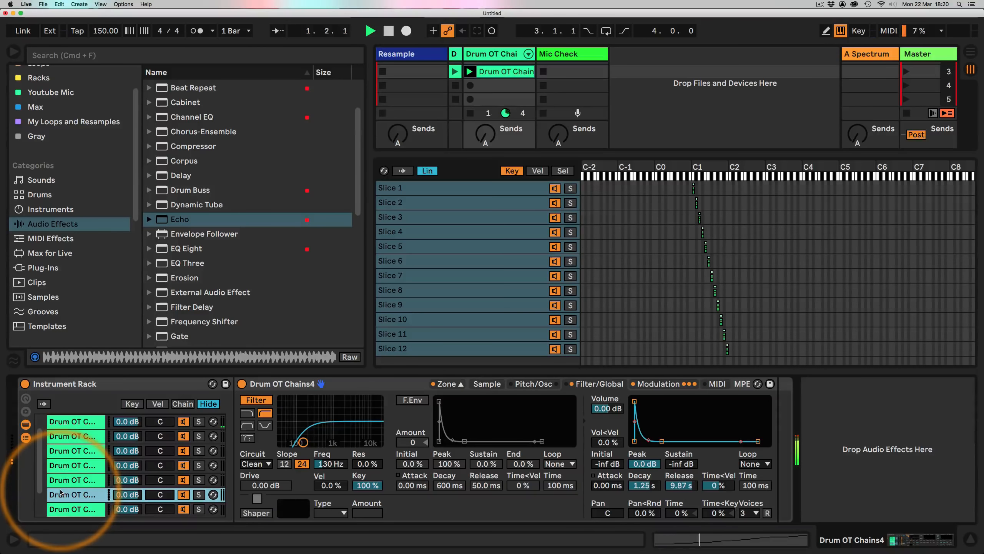
{"action": "key", "text": "space"}
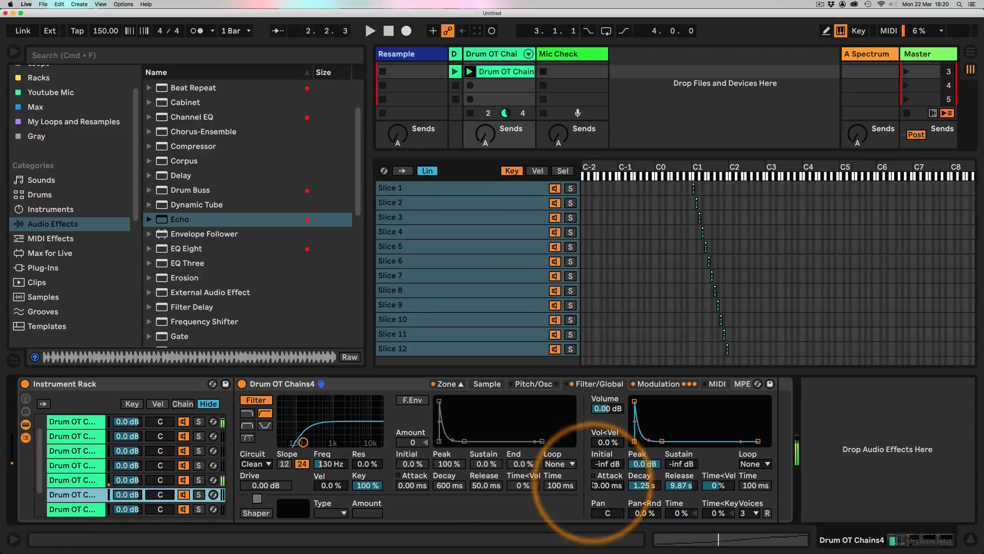
{"action": "left_click_drag", "start_coordinate": [683, 485], "coordinate": [682, 488]}
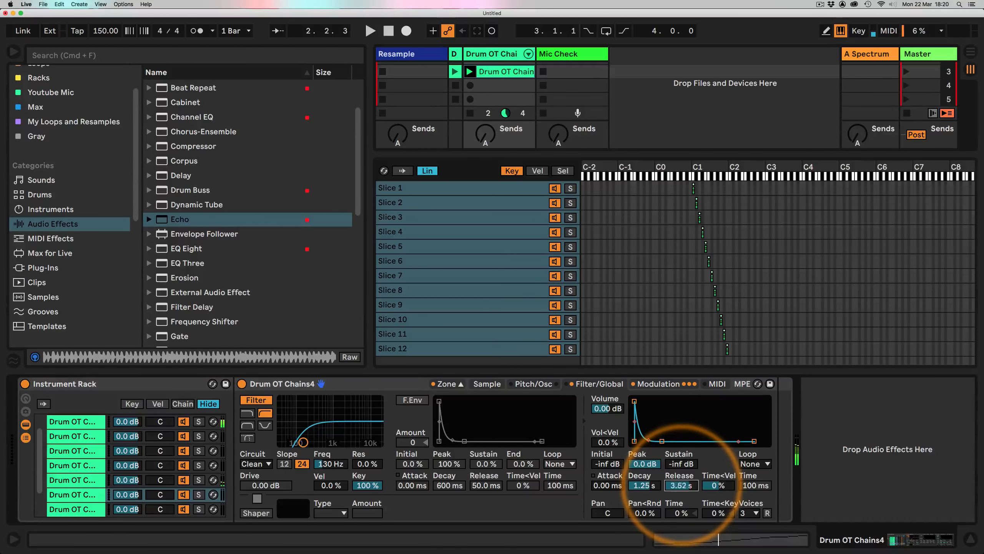
{"action": "right_click", "coordinate": [682, 485]}
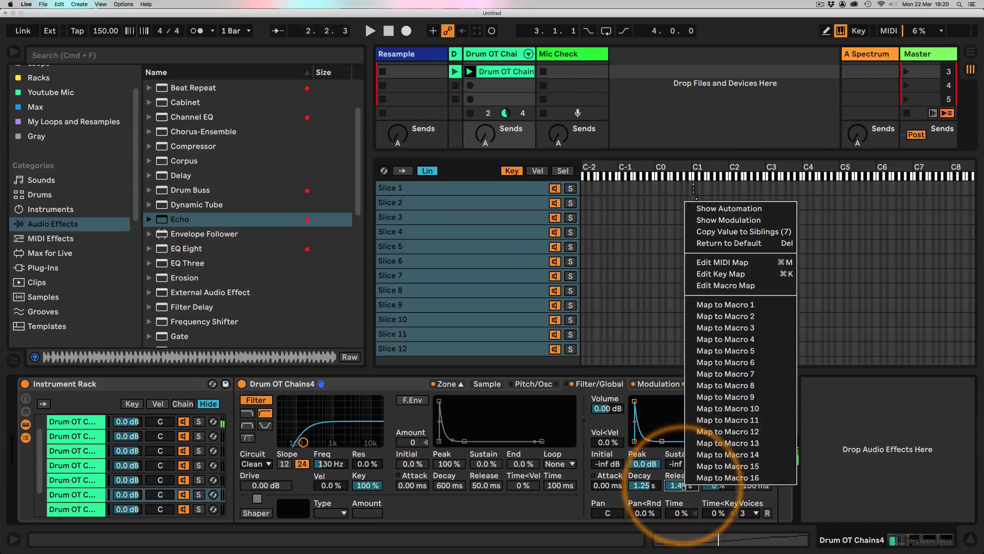
{"action": "left_click", "coordinate": [744, 231]}
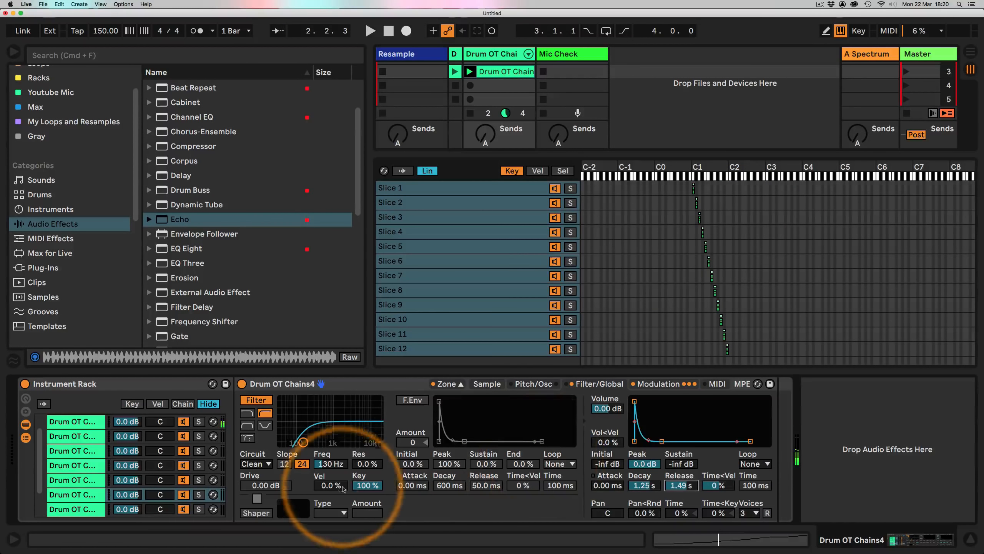
Step: Play the loop with the first chain selected and shorten its volume envelope decay to 245 ms
{"action": "left_click", "coordinate": [88, 421]}
{"action": "key", "text": "space"}
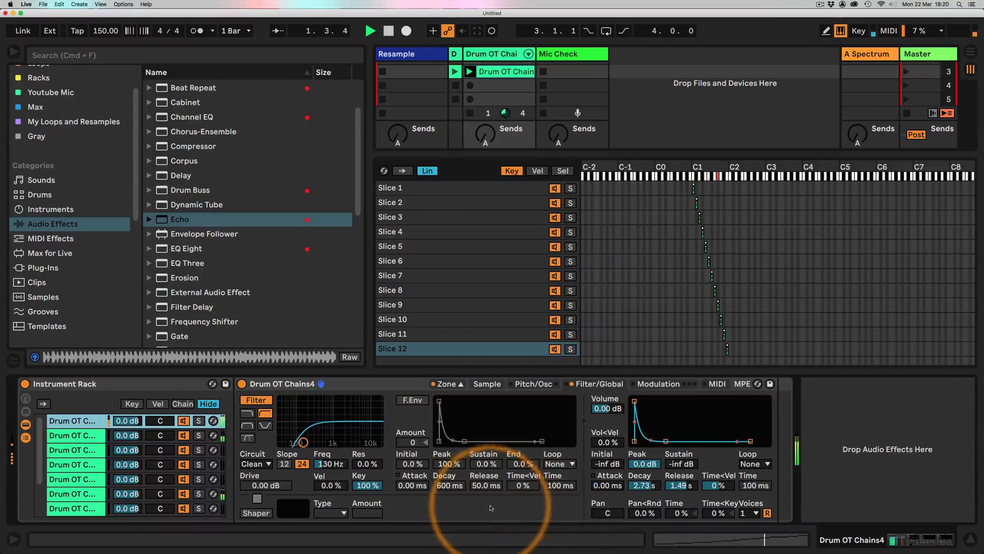
{"action": "scroll", "coordinate": [97, 446], "scroll_direction": "down", "scroll_amount": 5}
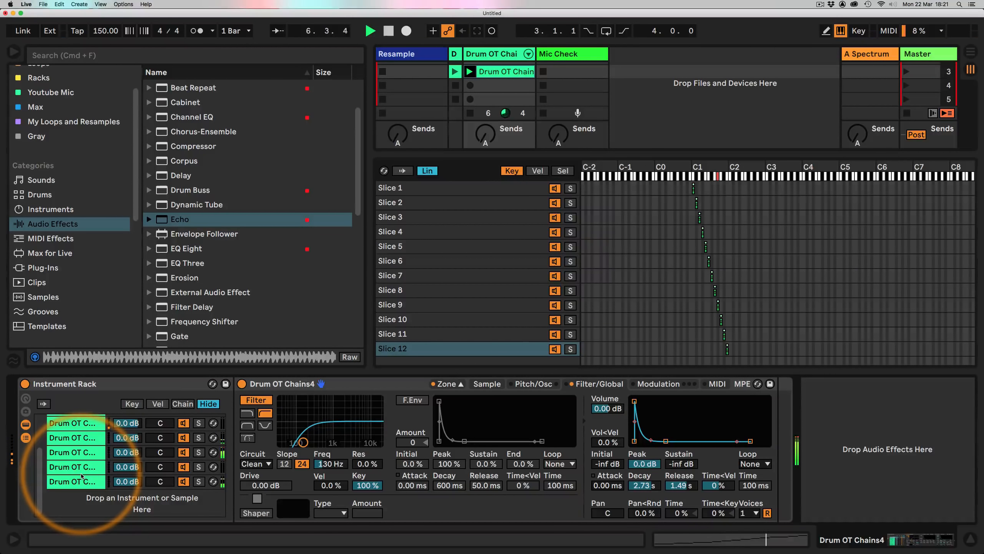
{"action": "scroll", "coordinate": [81, 476], "scroll_direction": "up", "scroll_amount": 3}
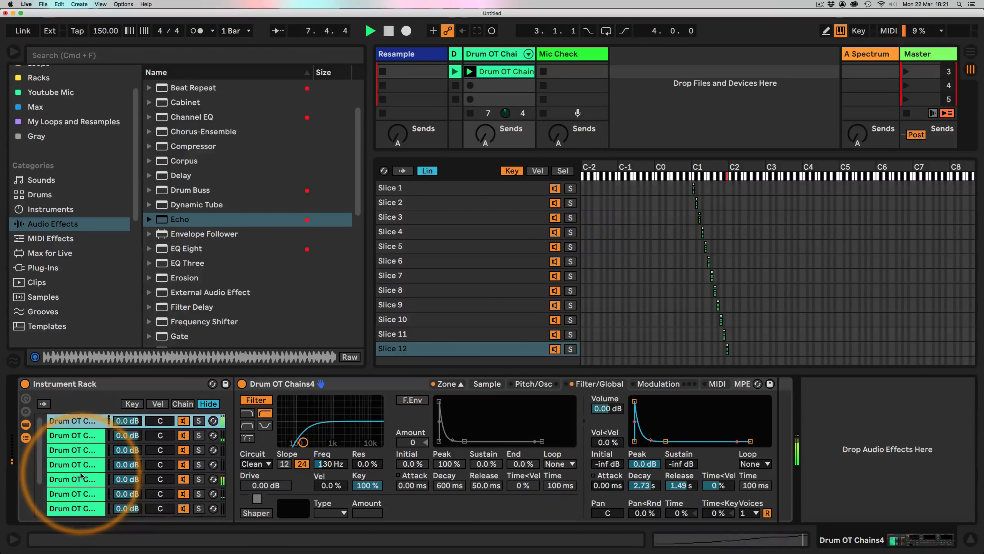
{"action": "left_click_drag", "start_coordinate": [632, 482], "coordinate": [645, 500]}
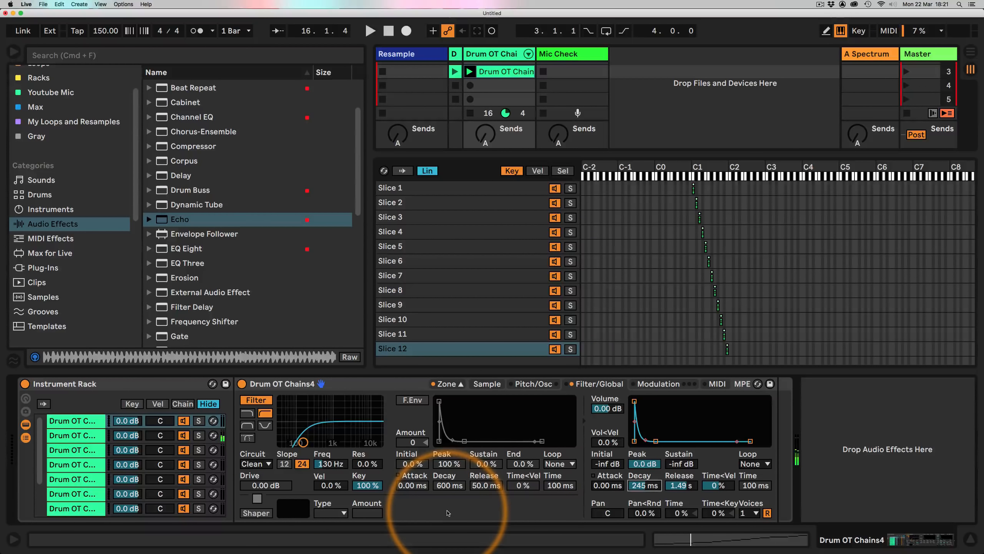
{"action": "key", "text": "space"}
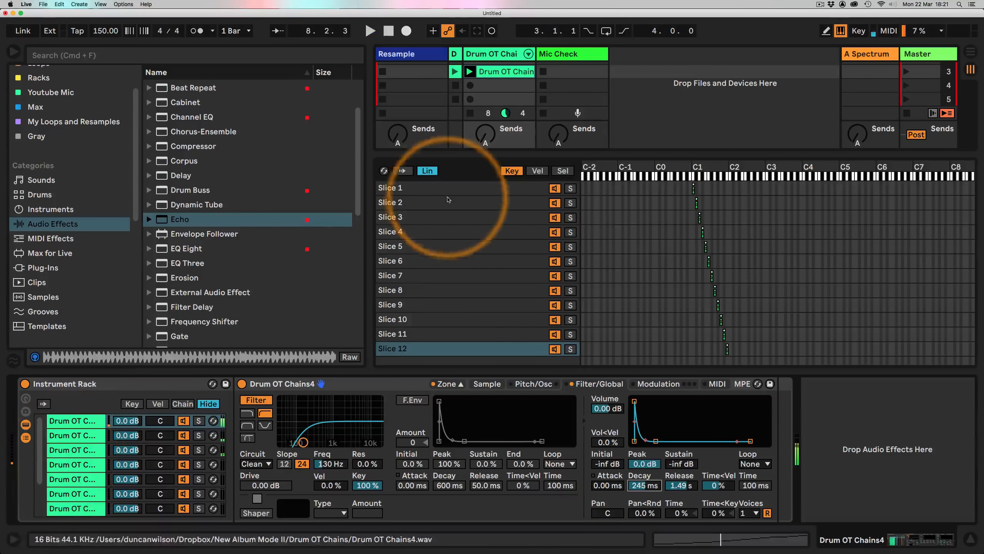
Step: Open the Drum OT Chains4 clip, select all its notes, and lower their chance to 71%
{"action": "left_click", "coordinate": [512, 72]}
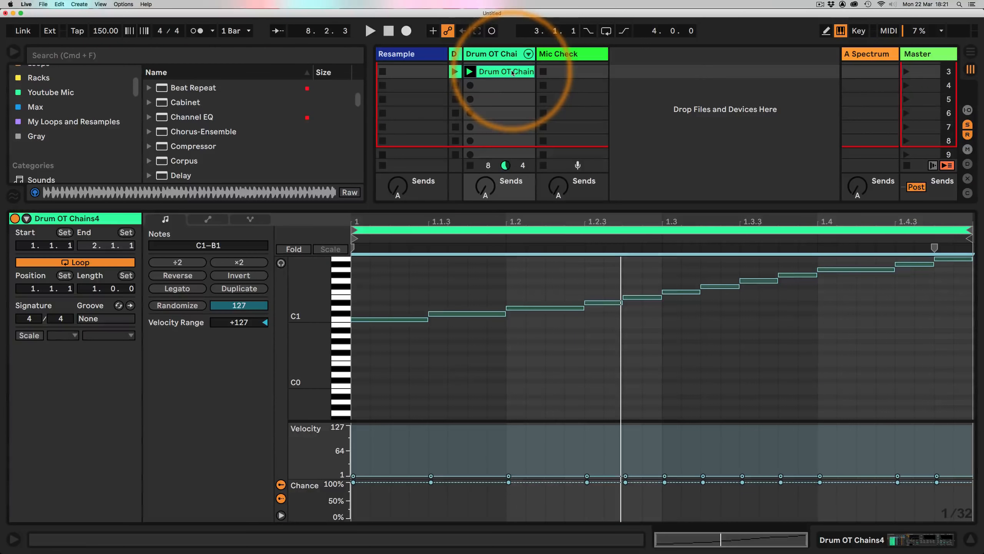
{"action": "left_click", "coordinate": [468, 362]}
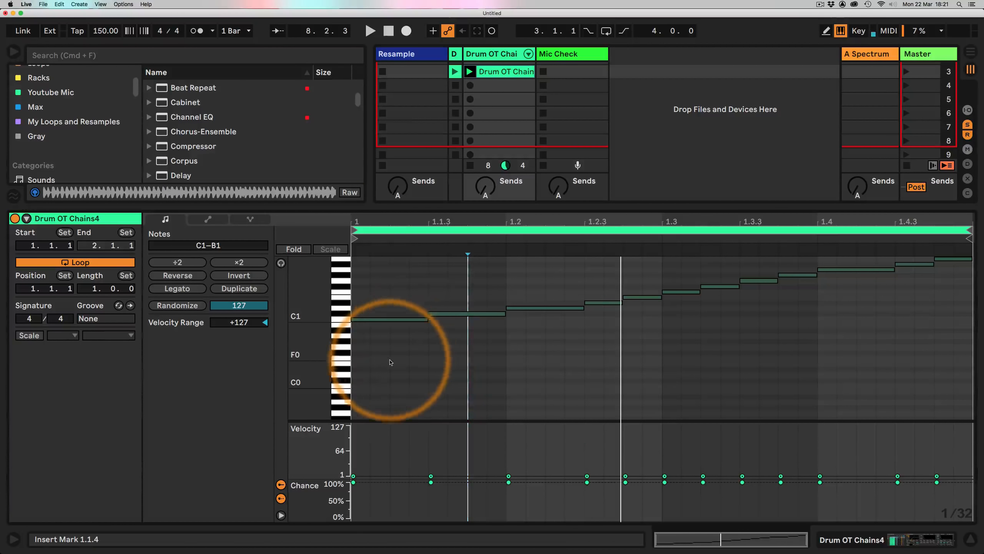
{"action": "key", "text": "super+a"}
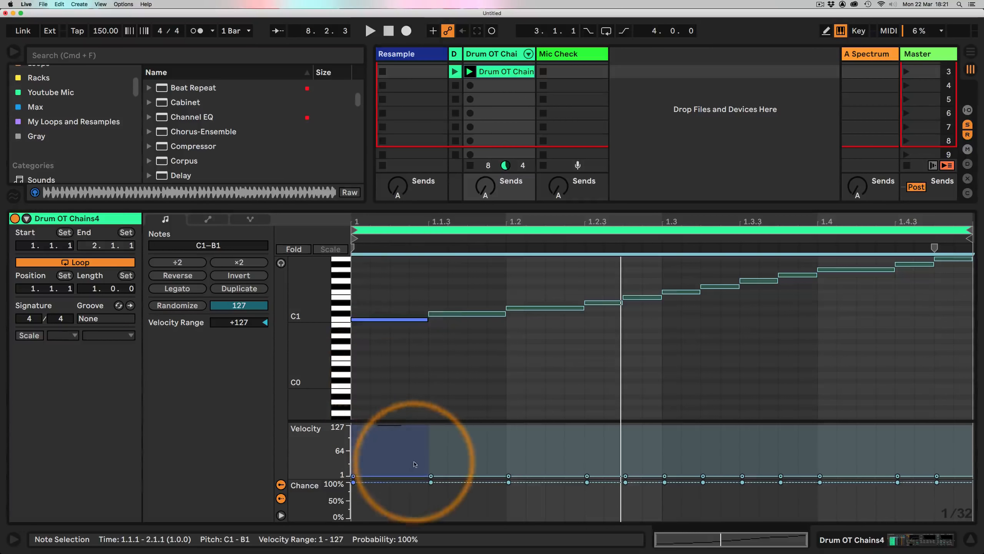
{"action": "left_click_drag", "start_coordinate": [431, 482], "coordinate": [431, 489]}
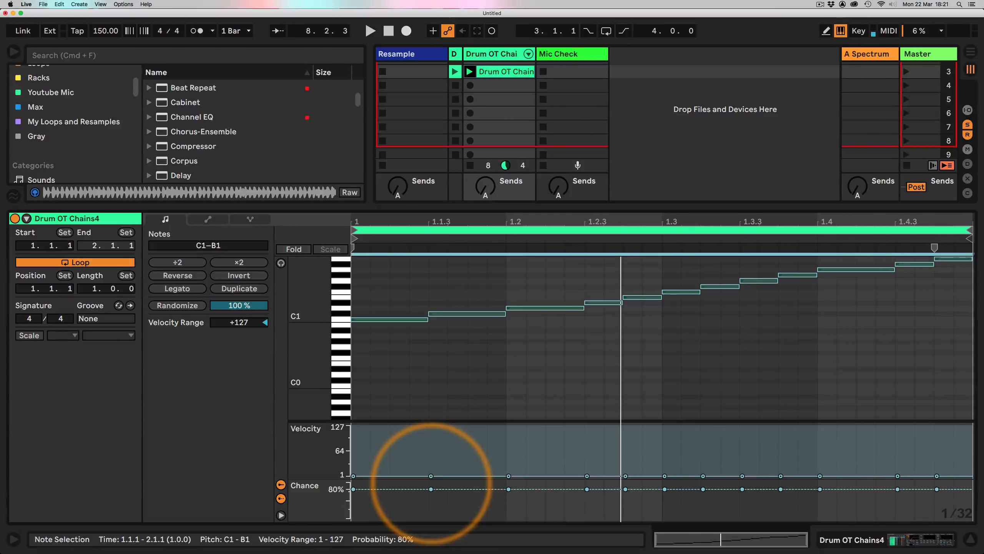
{"action": "left_click", "coordinate": [431, 489]}
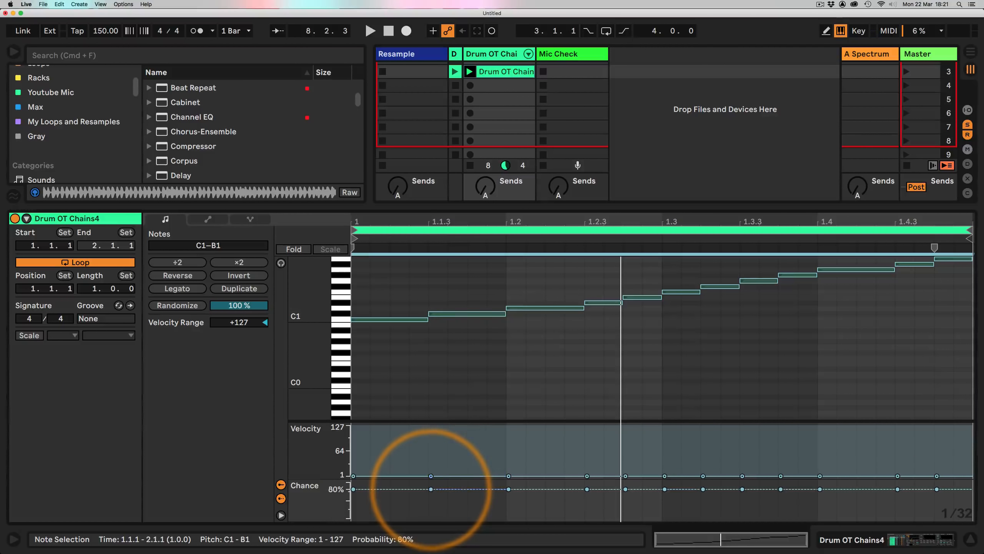
{"action": "left_click_drag", "start_coordinate": [432, 490], "coordinate": [432, 494]}
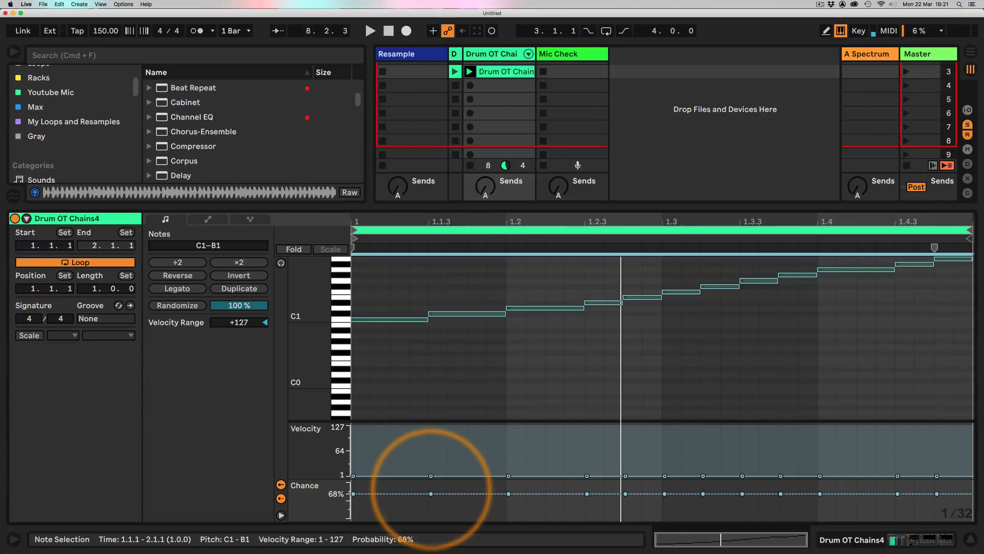
{"action": "left_click_drag", "start_coordinate": [431, 494], "coordinate": [431, 493]}
{"action": "left_click", "coordinate": [379, 341]}
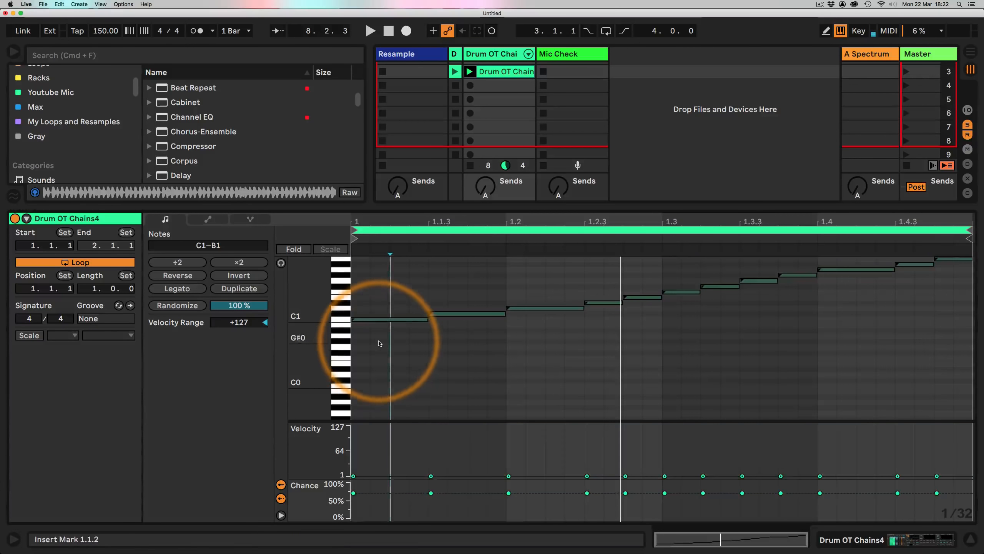
Step: Select the notes starting at 1.1.1, 1.2 and 1.4 and raise their chance back to 100%
{"action": "left_click_drag", "start_coordinate": [381, 361], "coordinate": [384, 283]}
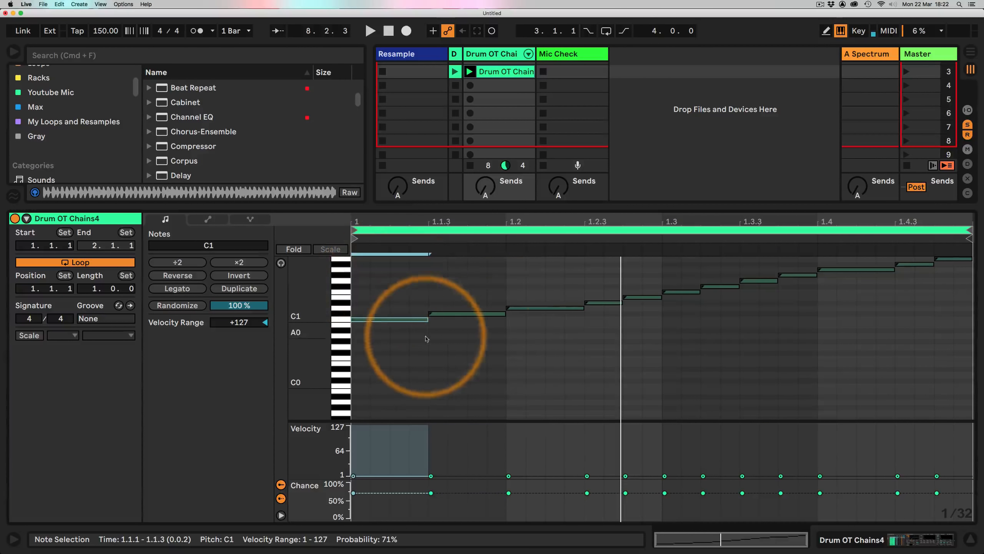
{"action": "left_click", "coordinate": [542, 307], "text": "shift"}
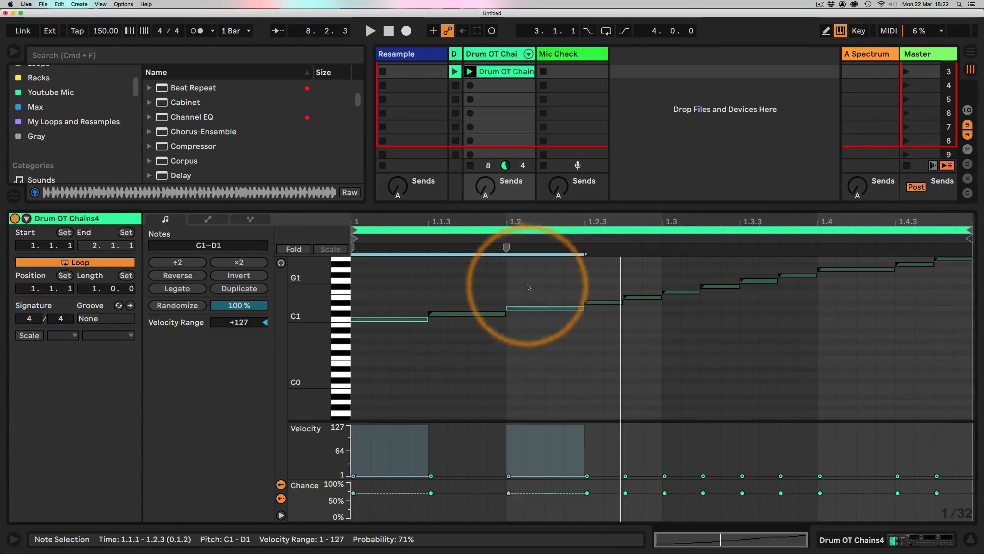
{"action": "left_click", "coordinate": [856, 270], "text": "shift"}
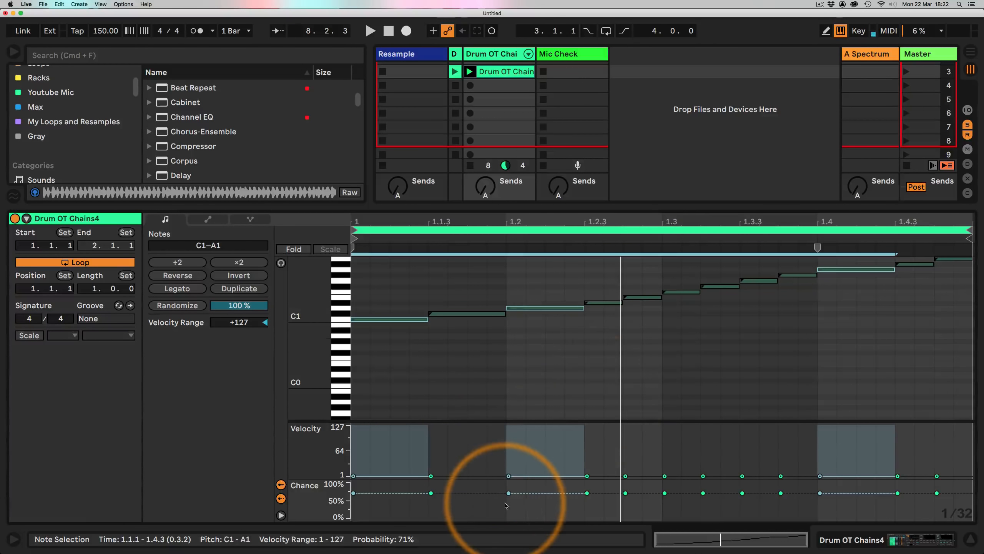
{"action": "left_click_drag", "start_coordinate": [506, 505], "coordinate": [505, 490]}
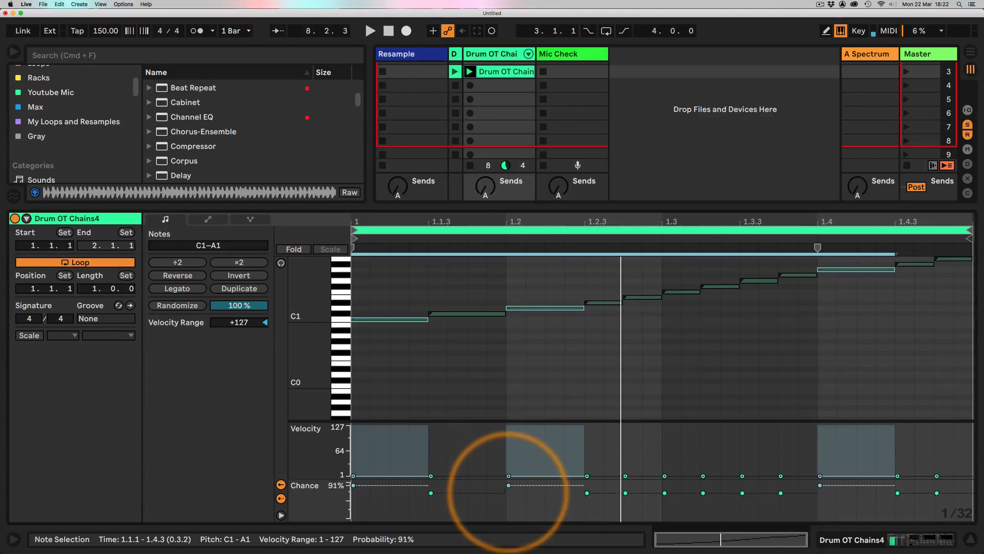
{"action": "left_click", "coordinate": [429, 351]}
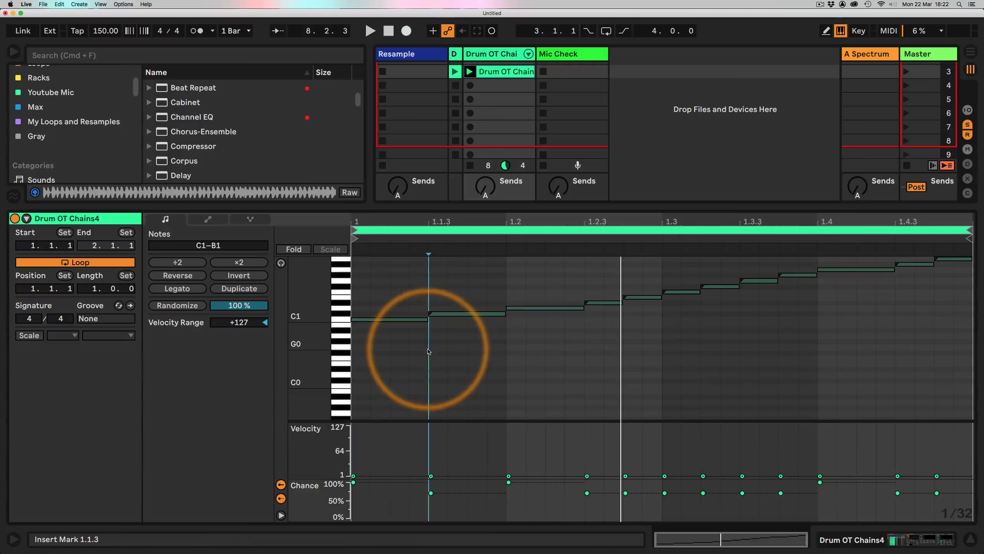
Step: Play the loop, select the third chain of the Instrument Rack, and lower its Reverb dry/wet to 66%
{"action": "key", "text": "space"}
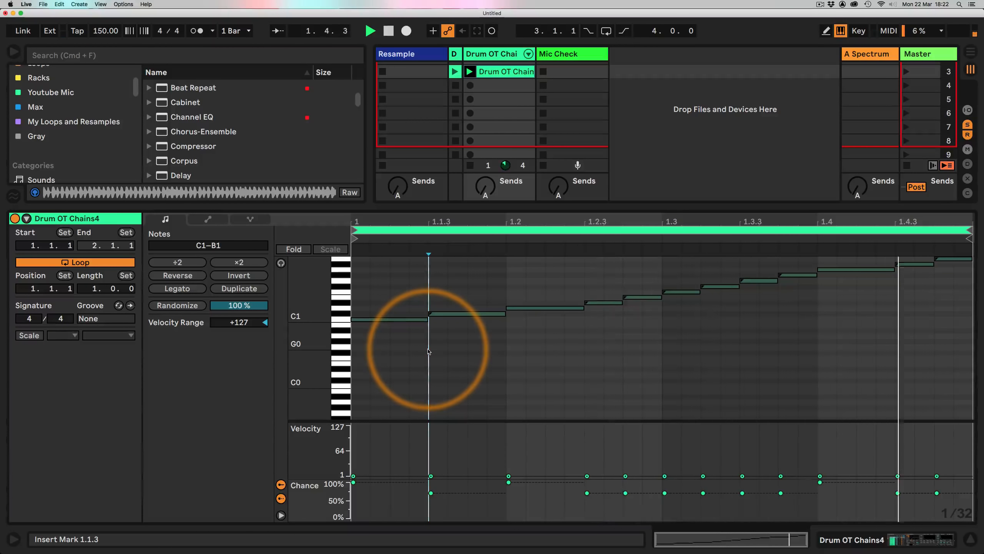
{"action": "left_click", "coordinate": [831, 548]}
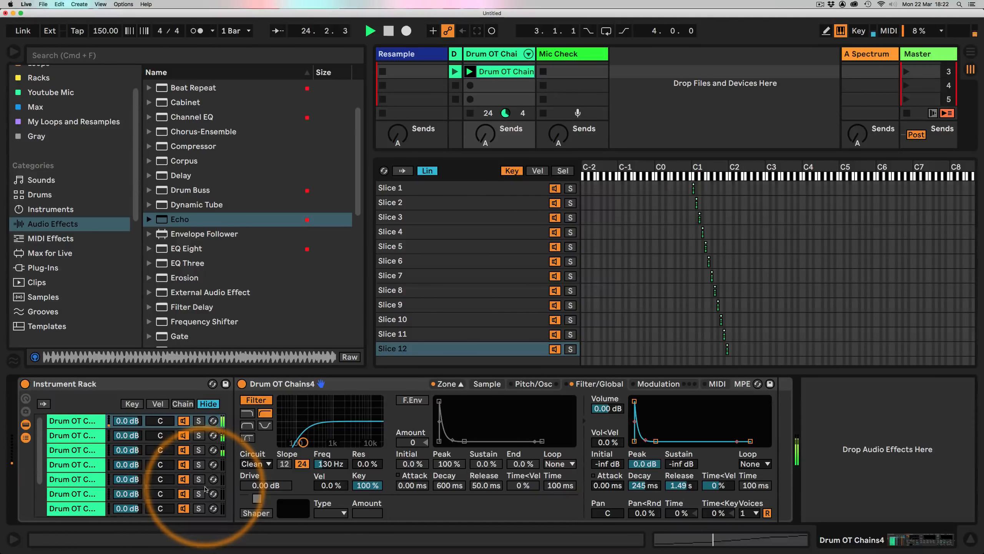
{"action": "left_click", "coordinate": [78, 448]}
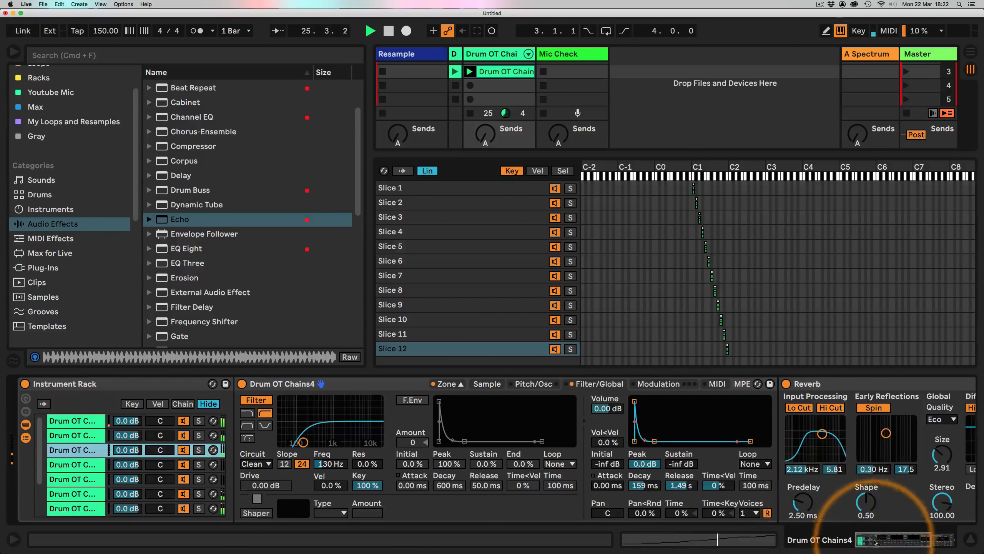
{"action": "left_click", "coordinate": [875, 542]}
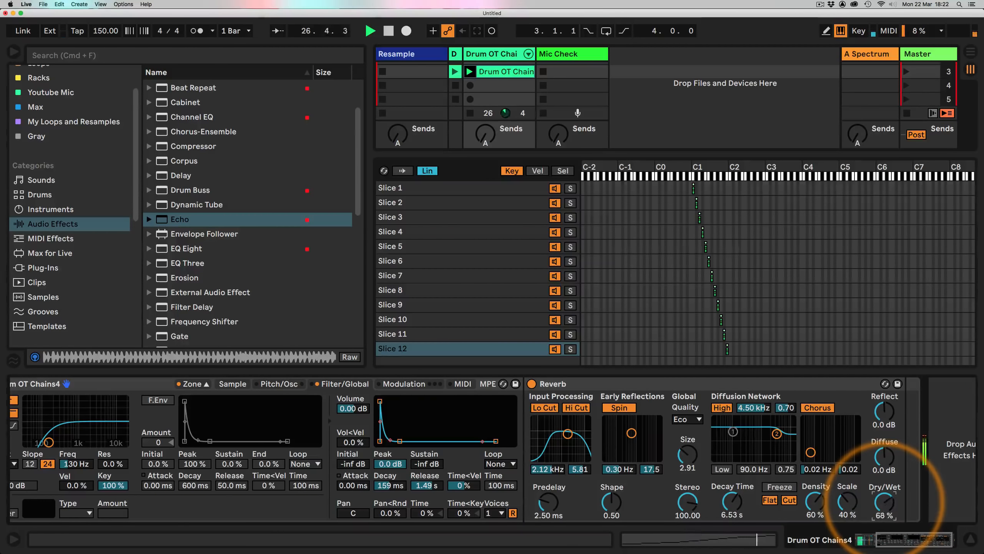
{"action": "left_click_drag", "start_coordinate": [885, 503], "coordinate": [885, 505]}
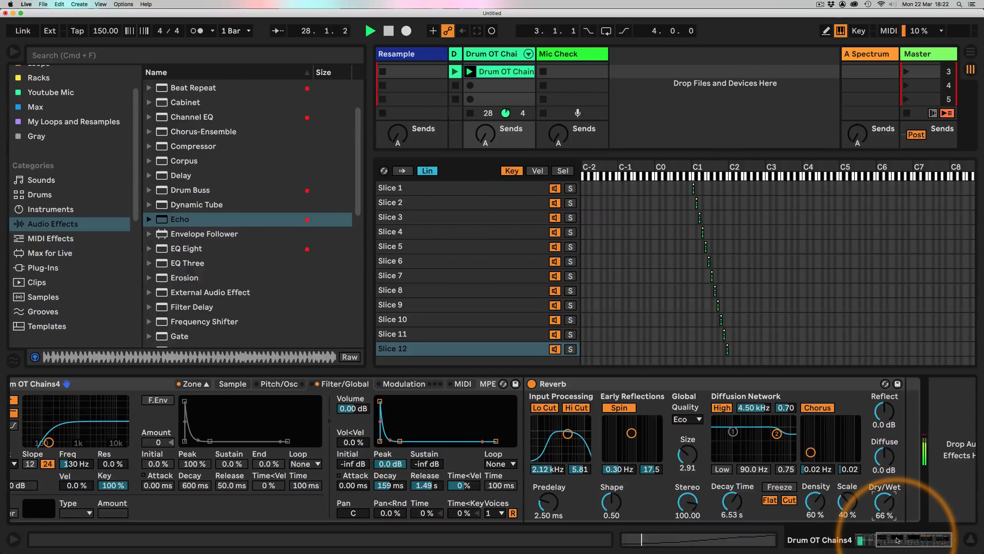
{"action": "left_click_drag", "start_coordinate": [898, 540], "coordinate": [811, 539]}
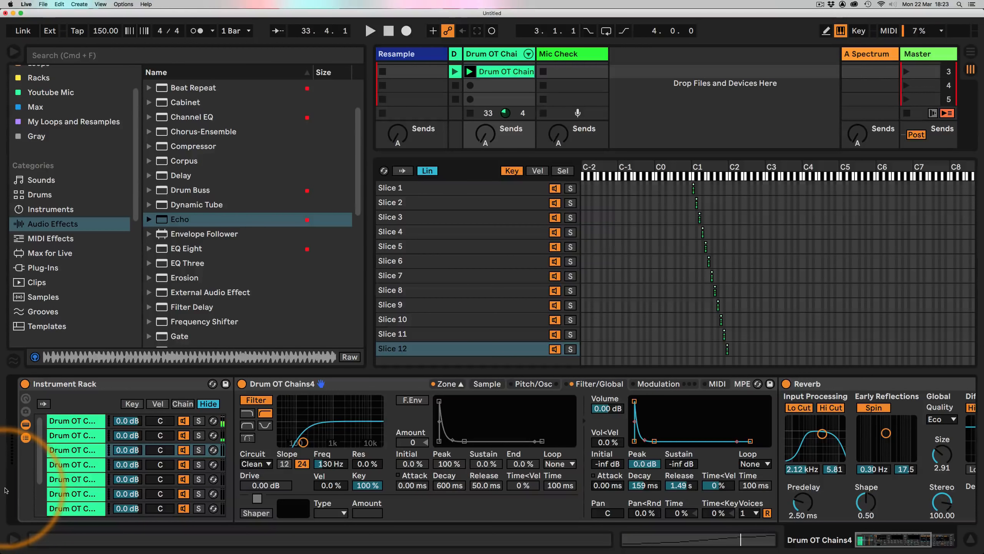
Step: Play the loop with the rack's last chain selected and show its Sampler modulation settings
{"action": "scroll", "coordinate": [78, 465], "scroll_direction": "down", "scroll_amount": 2}
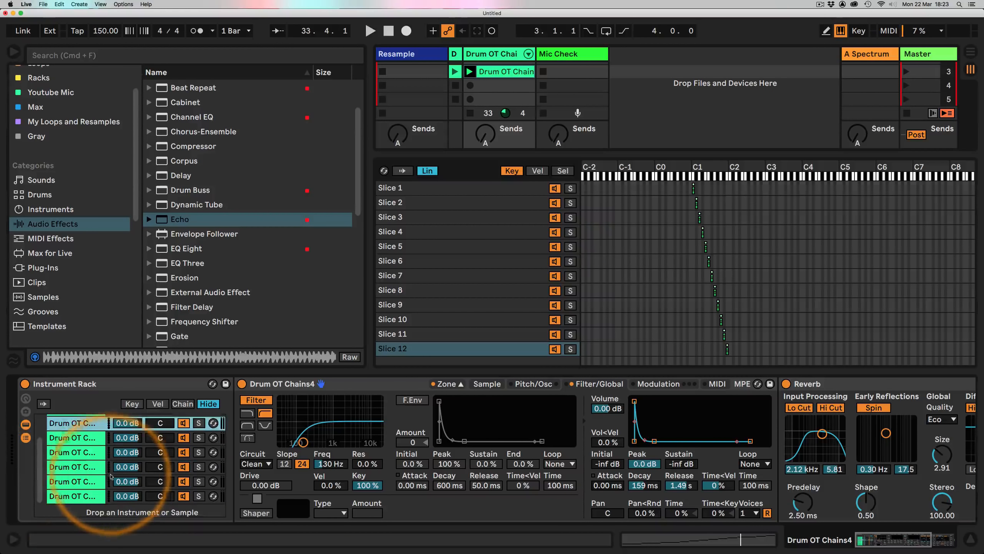
{"action": "left_click", "coordinate": [87, 481]}
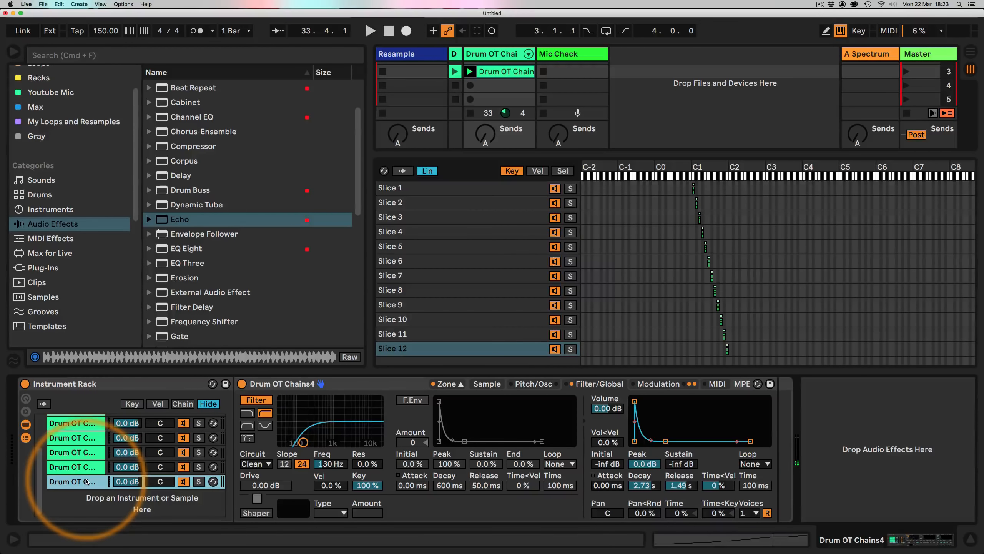
{"action": "key", "text": "space"}
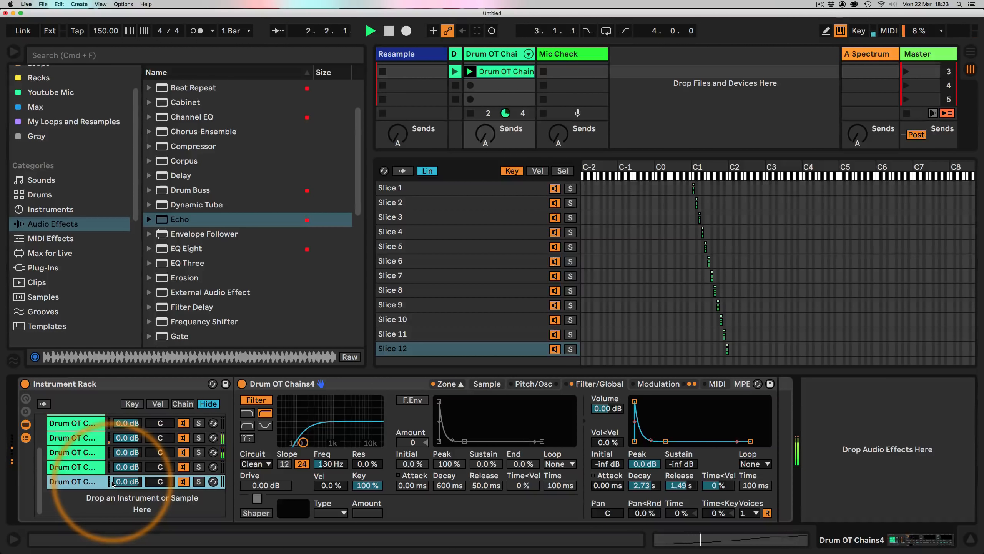
{"action": "left_click", "coordinate": [658, 384]}
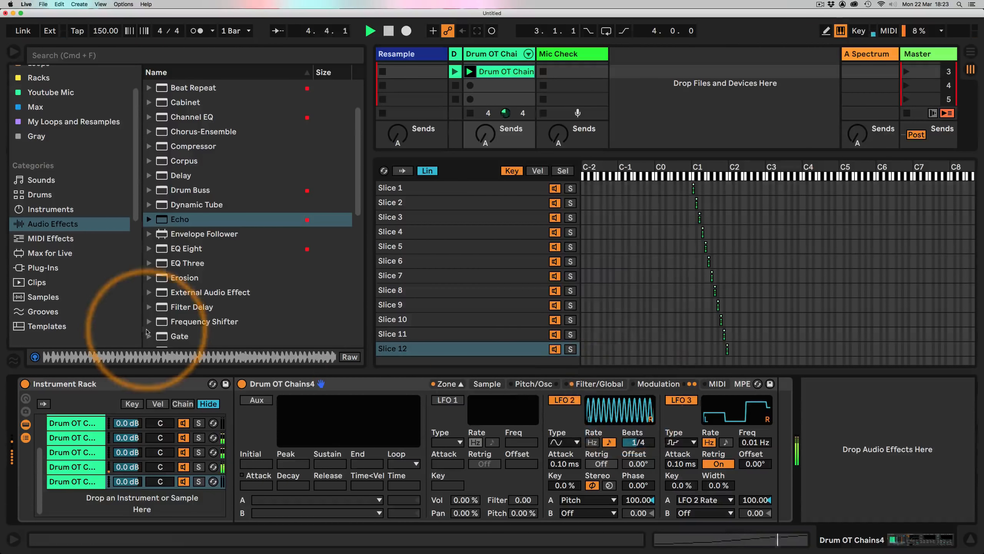
Step: Try a Beat Repeat on the last chain with grid 1/8 and gate 8/16, and delete it
{"action": "scroll", "coordinate": [198, 154], "scroll_direction": "up", "scroll_amount": 3}
{"action": "left_click_drag", "start_coordinate": [197, 151], "coordinate": [782, 448]}
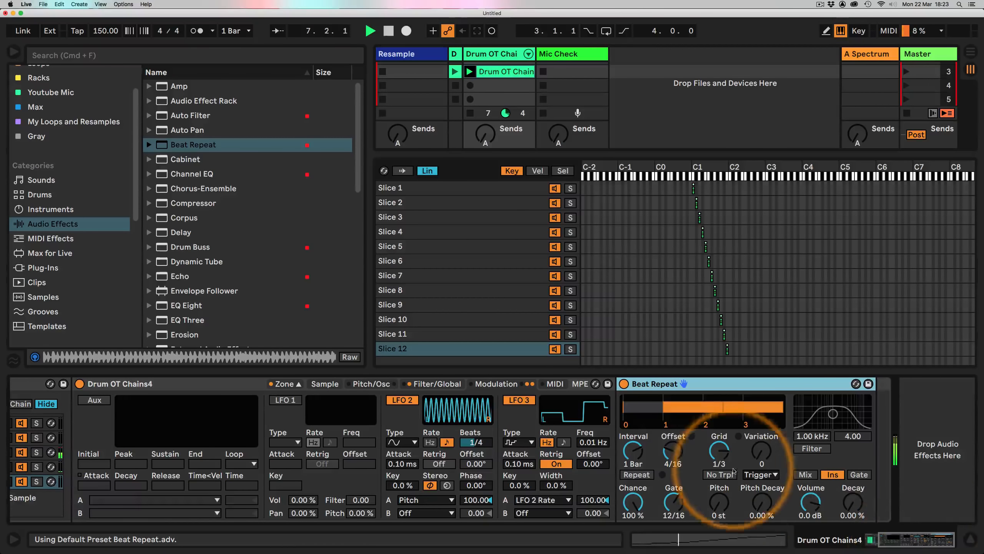
{"action": "left_click_drag", "start_coordinate": [719, 451], "coordinate": [708, 464]}
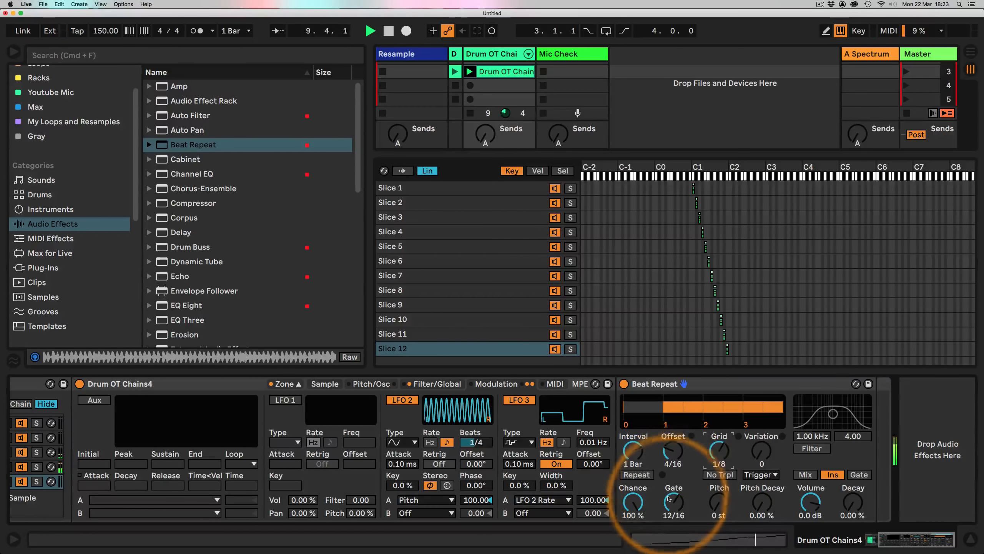
{"action": "left_click_drag", "start_coordinate": [674, 502], "coordinate": [673, 514]}
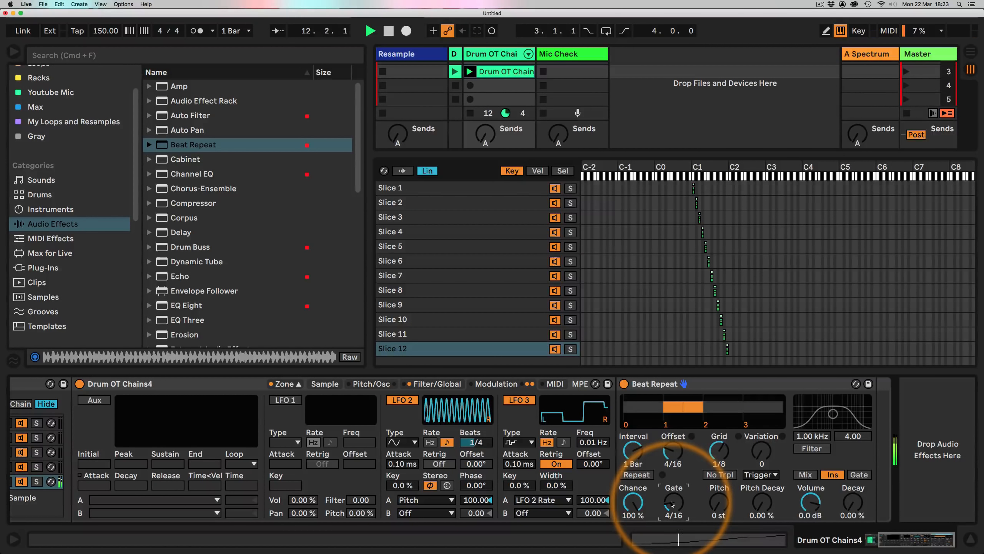
{"action": "left_click_drag", "start_coordinate": [673, 504], "coordinate": [672, 496]}
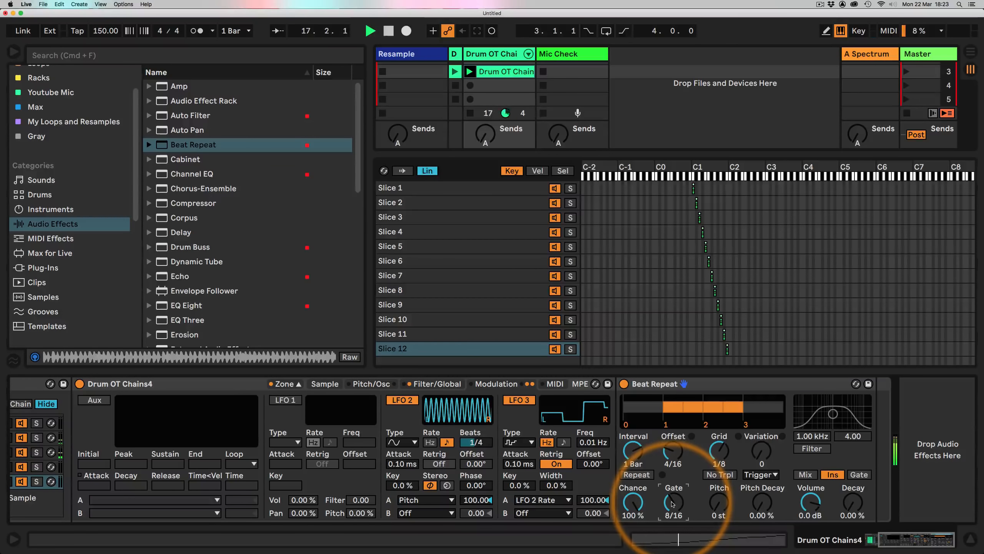
{"action": "left_click", "coordinate": [730, 383]}
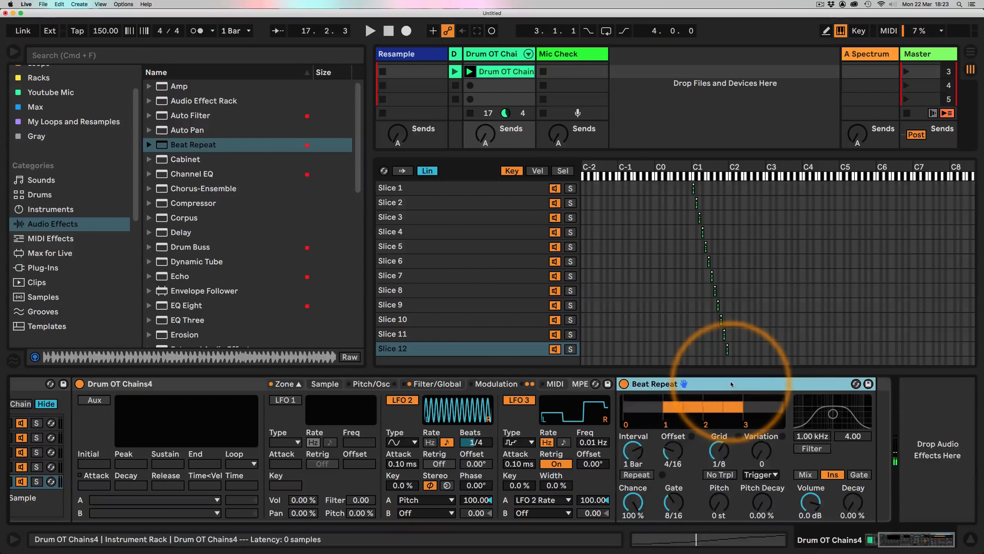
{"action": "key", "text": "Delete"}
Step: Add a Beat Repeat after the Instrument Rack, fold the rack, and audition the loop to set the effect's chance to 25%
{"action": "left_click_drag", "start_coordinate": [911, 542], "coordinate": [873, 541]}
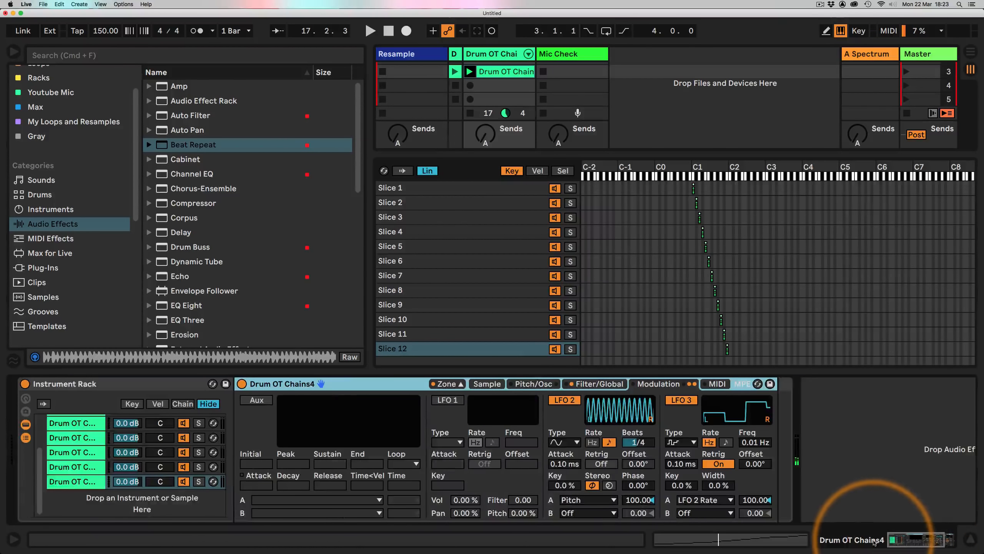
{"action": "left_click", "coordinate": [117, 500]}
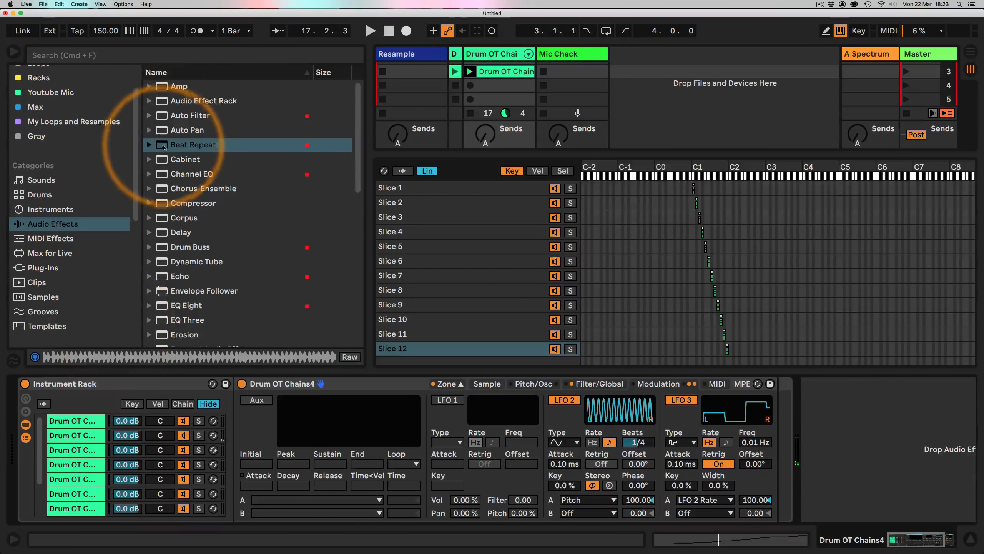
{"action": "left_click_drag", "start_coordinate": [164, 147], "coordinate": [877, 432]}
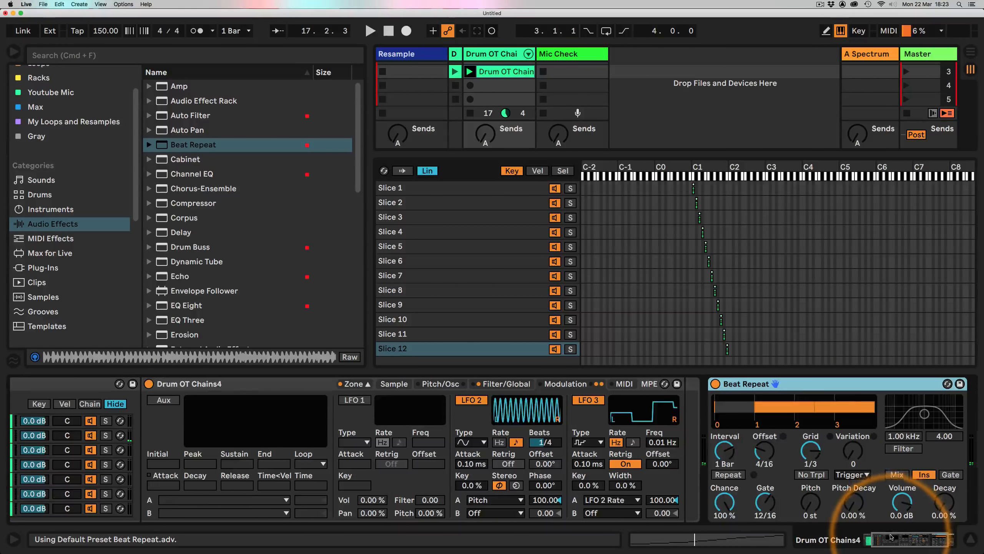
{"action": "left_click_drag", "start_coordinate": [891, 536], "coordinate": [867, 535]}
{"action": "double_click", "coordinate": [61, 386]}
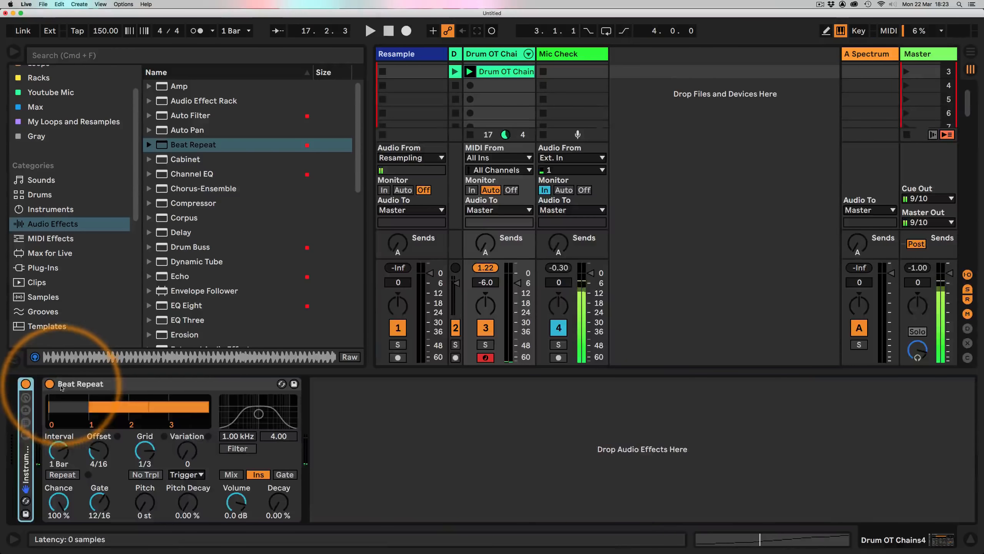
{"action": "key", "text": "space"}
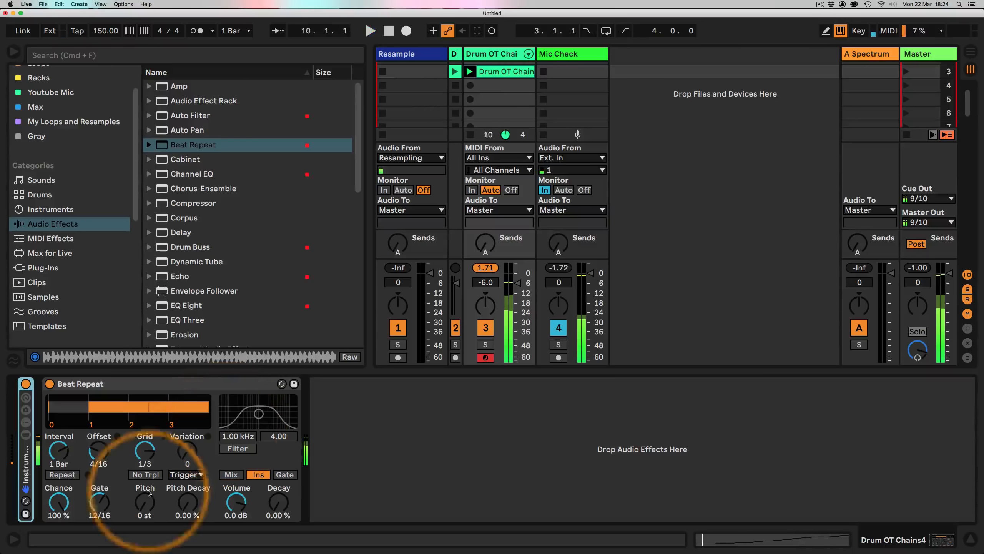
{"action": "left_click_drag", "start_coordinate": [60, 500], "coordinate": [60, 513]}
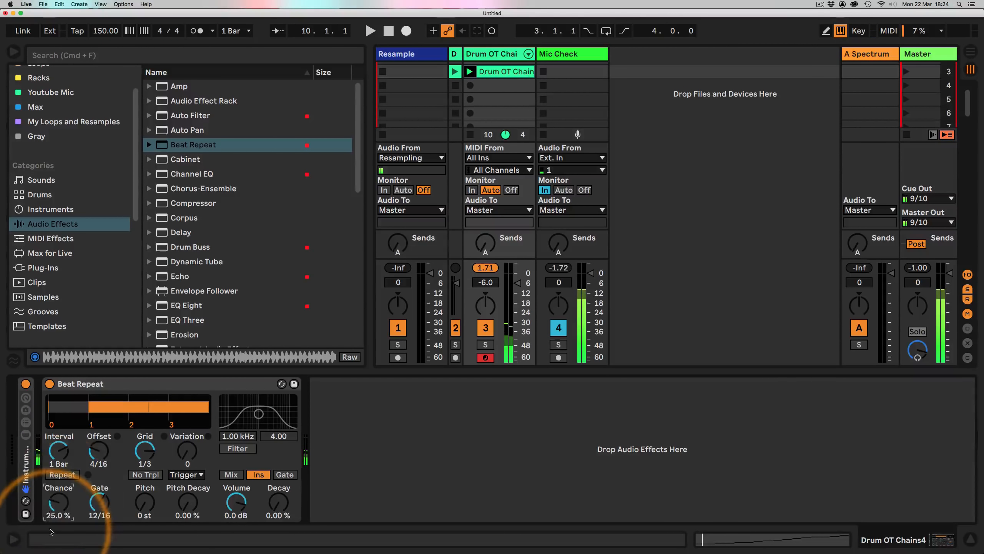
Step: Duplicate the Beat Repeat and set the first copy to offset 0, grid 1/8 and gate 4/16
{"action": "left_click", "coordinate": [146, 385]}
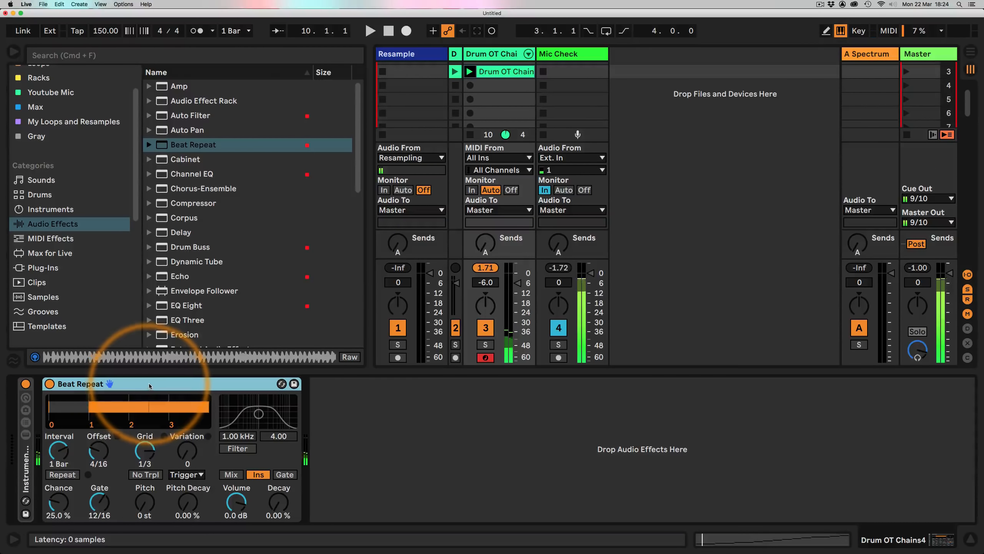
{"action": "key", "text": "super+d"}
{"action": "left_click_drag", "start_coordinate": [103, 456], "coordinate": [145, 446]}
{"action": "left_click_drag", "start_coordinate": [99, 500], "coordinate": [99, 511]}
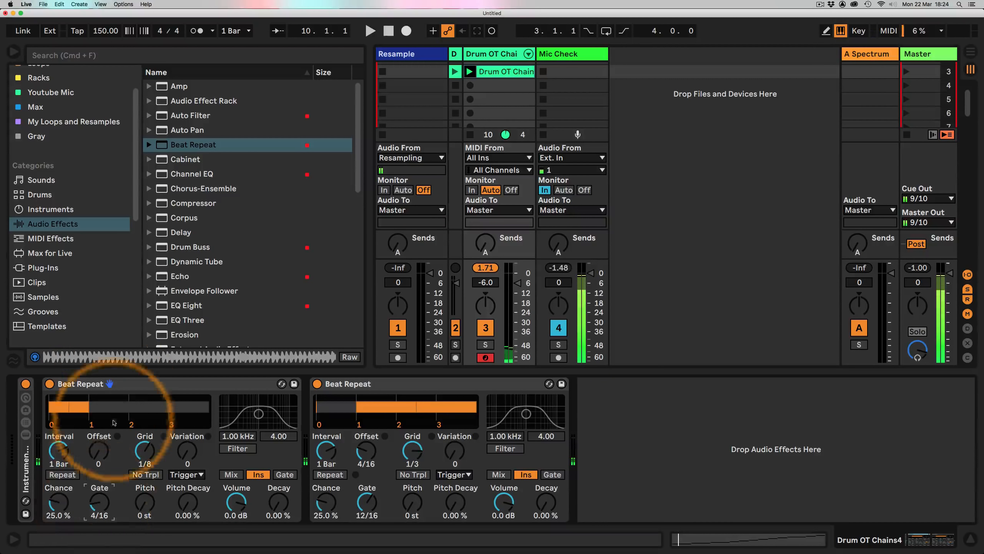
Step: Copy the first Beat Repeat to the end of the device chain and set the copy's offset to 6/16
{"action": "left_click", "coordinate": [102, 384]}
{"action": "left_click_drag", "start_coordinate": [102, 383], "coordinate": [659, 413]}
{"action": "left_click_drag", "start_coordinate": [630, 453], "coordinate": [630, 439]}
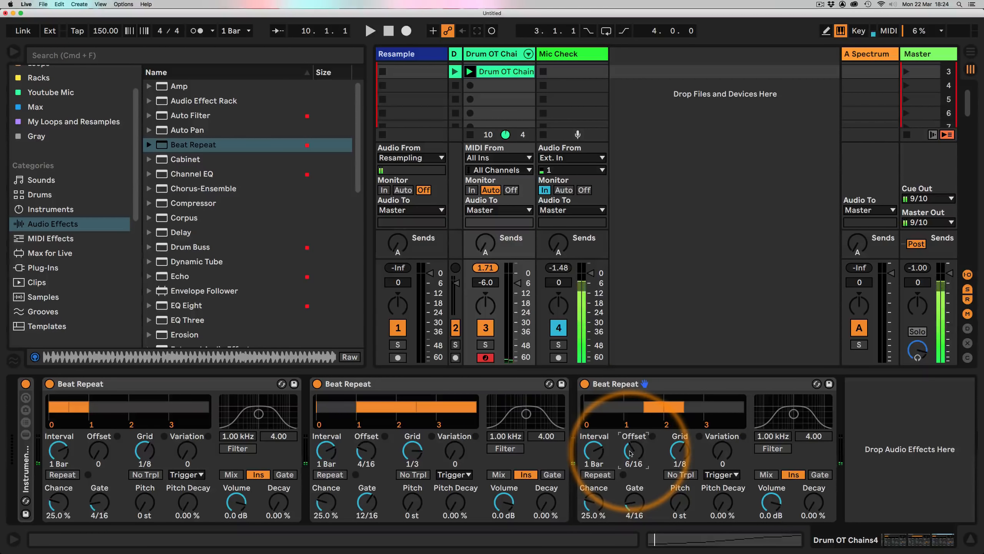
Step: Copy the second Beat Repeat to the end of the device chain and set the copy to offset 8/16, grid 1/6 and gate 8/16
{"action": "left_click", "coordinate": [393, 385]}
{"action": "left_click_drag", "start_coordinate": [394, 385], "coordinate": [863, 387]}
{"action": "mouse_move", "coordinate": [762, 454]}
{"action": "left_mouse_down"}
{"action": "mouse_move", "coordinate": [763, 430]}
{"action": "mouse_move", "coordinate": [763, 439]}
{"action": "left_mouse_up"}
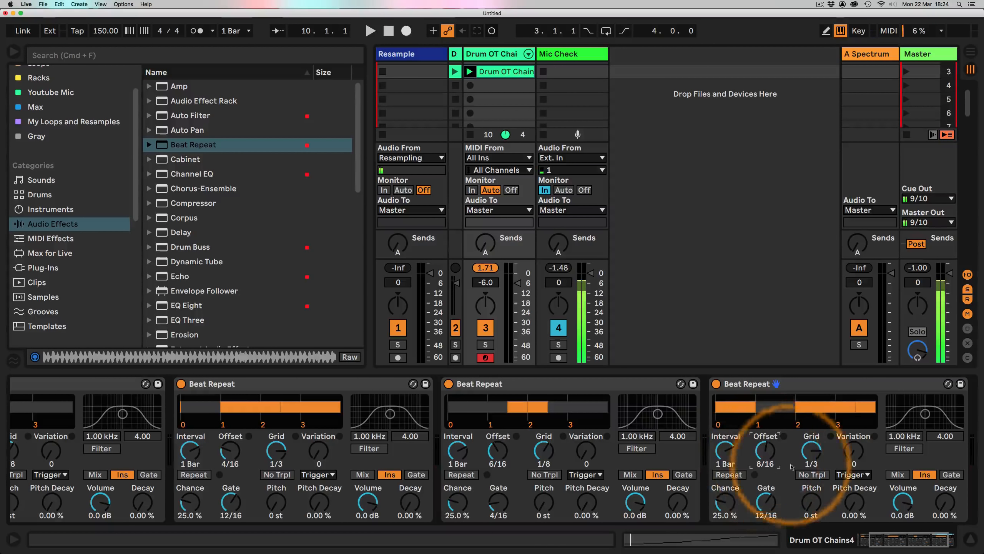
{"action": "left_click", "coordinate": [809, 452]}
{"action": "key", "text": "Down"}
{"action": "key", "text": "Down"}
{"action": "left_click_drag", "start_coordinate": [766, 502], "coordinate": [767, 515]}
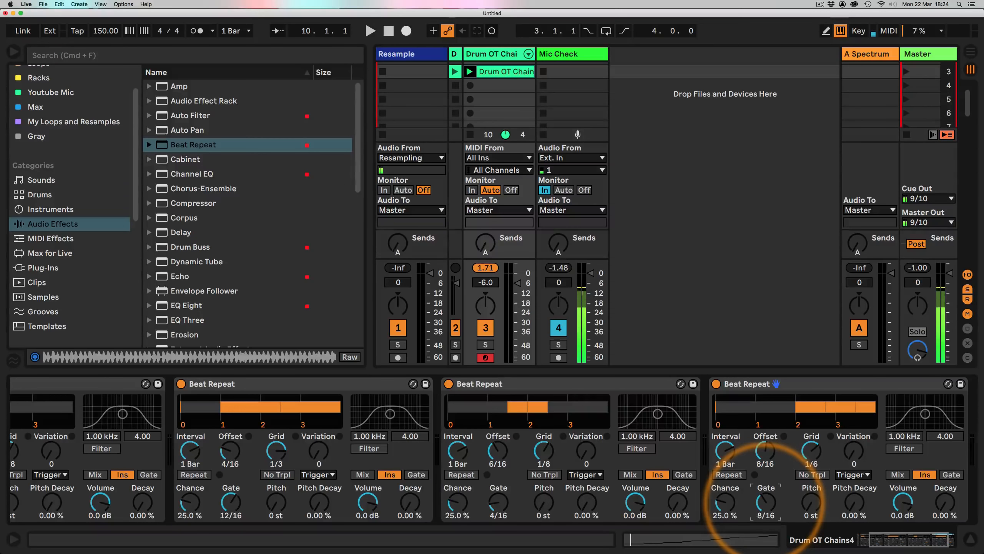
Step: Copy the third Beat Repeat to the end of the device chain and set the copy to offset 12/16 and grid 1/16
{"action": "left_click_drag", "start_coordinate": [895, 540], "coordinate": [908, 542]}
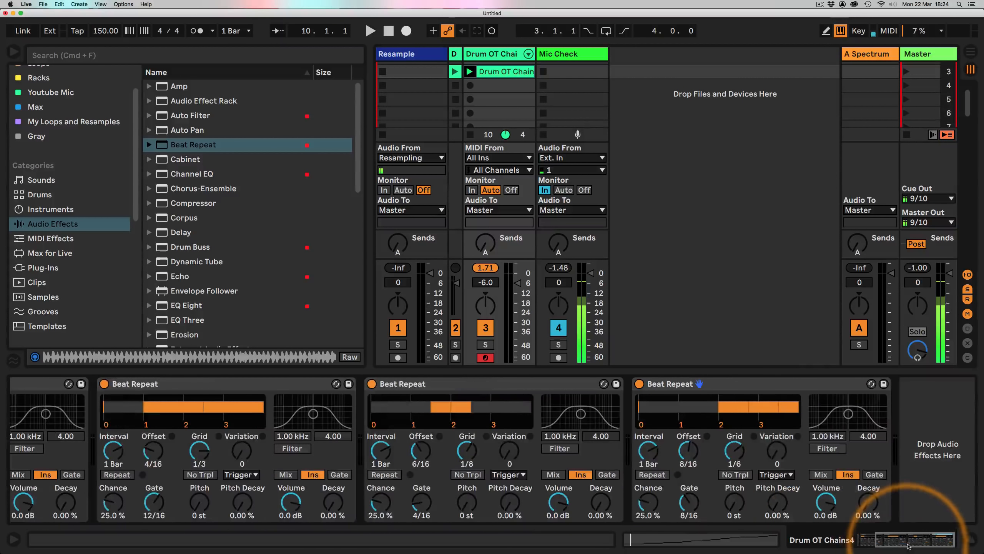
{"action": "left_click", "coordinate": [434, 387]}
{"action": "left_click", "coordinate": [913, 400]}
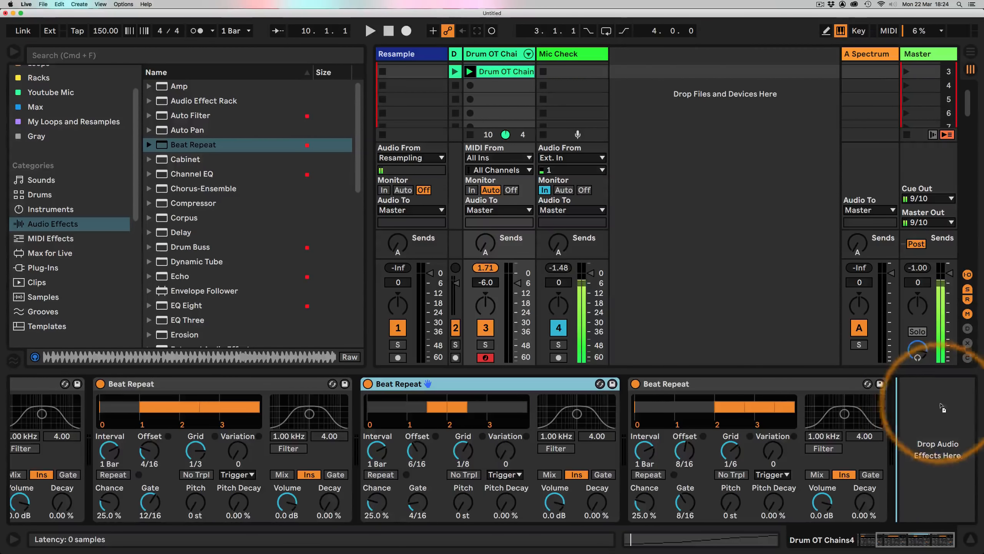
{"action": "key", "text": "super+v"}
{"action": "left_click_drag", "start_coordinate": [766, 452], "coordinate": [799, 461]}
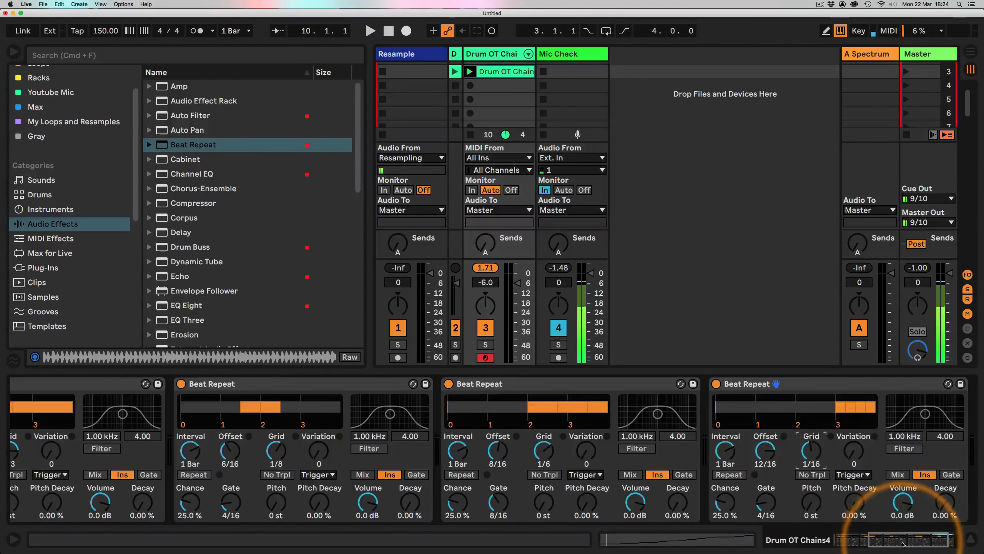
Step: Play the loop through all the Beat Repeats and look over their settings along the device chain
{"action": "left_click", "coordinate": [826, 549]}
{"action": "key", "text": "space"}
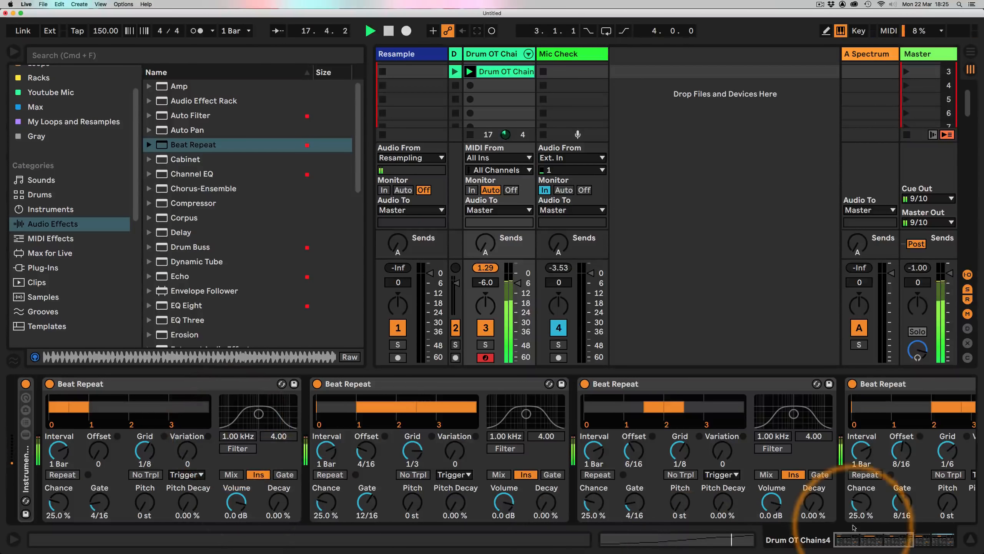
{"action": "left_click", "coordinate": [881, 543]}
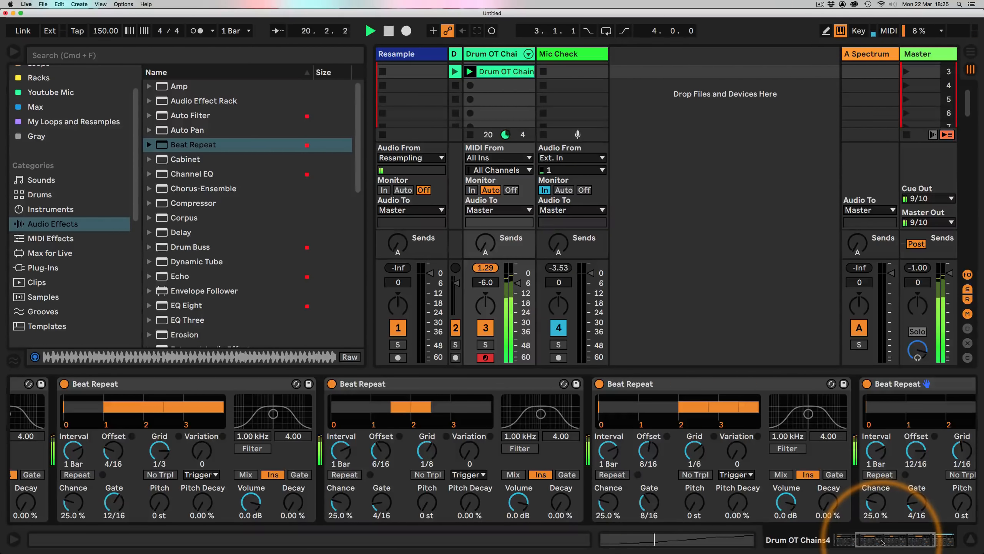
{"action": "left_click_drag", "start_coordinate": [882, 543], "coordinate": [845, 540]}
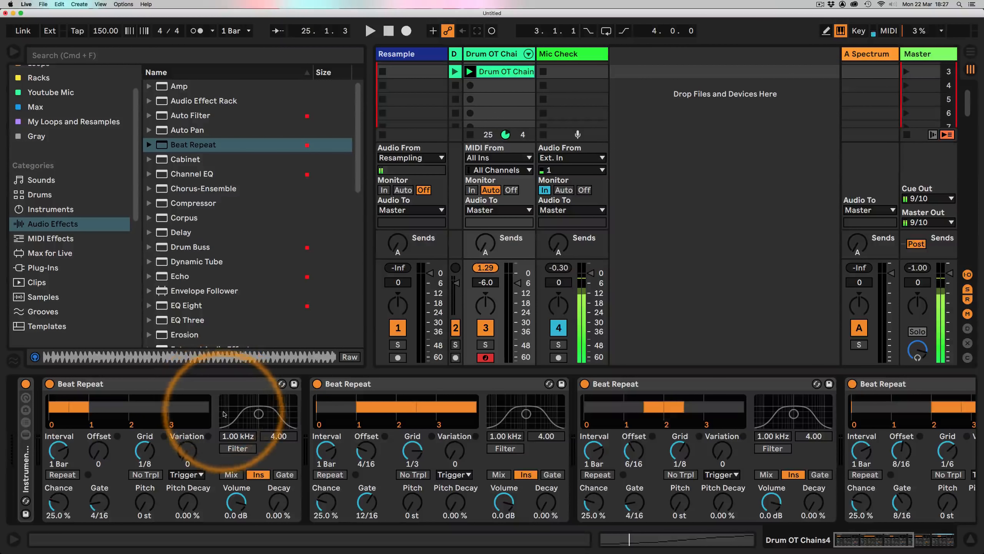
Step: Play the loop, unfold the Instrument Rack and set the first Sampler chain's volume envelope decay to 584 ms
{"action": "key", "text": "space"}
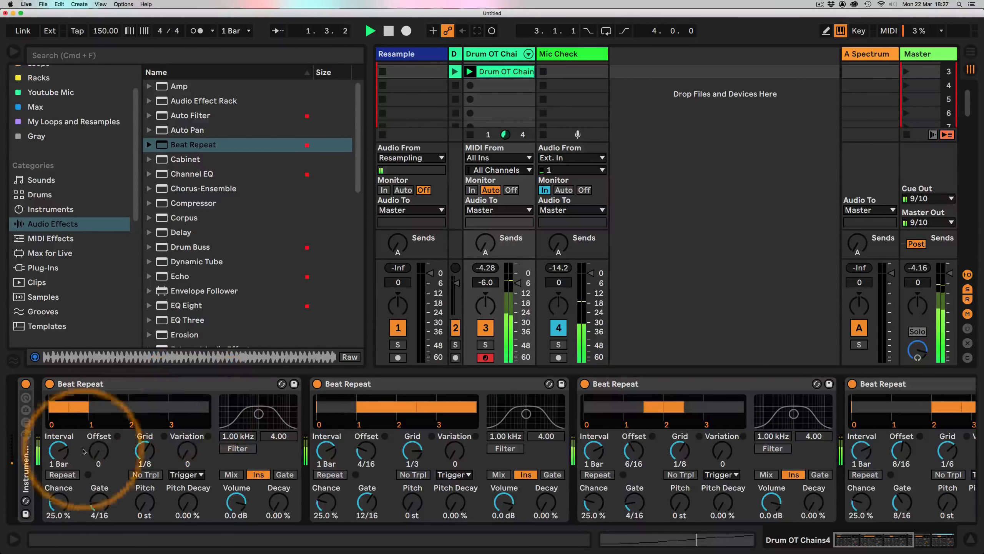
{"action": "double_click", "coordinate": [26, 462]}
{"action": "left_click", "coordinate": [58, 421]}
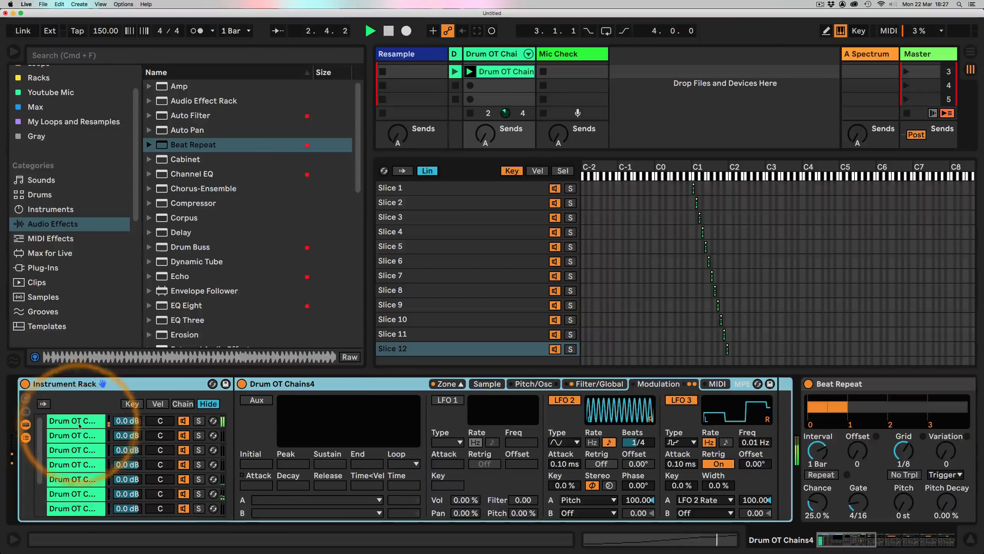
{"action": "left_click", "coordinate": [587, 386]}
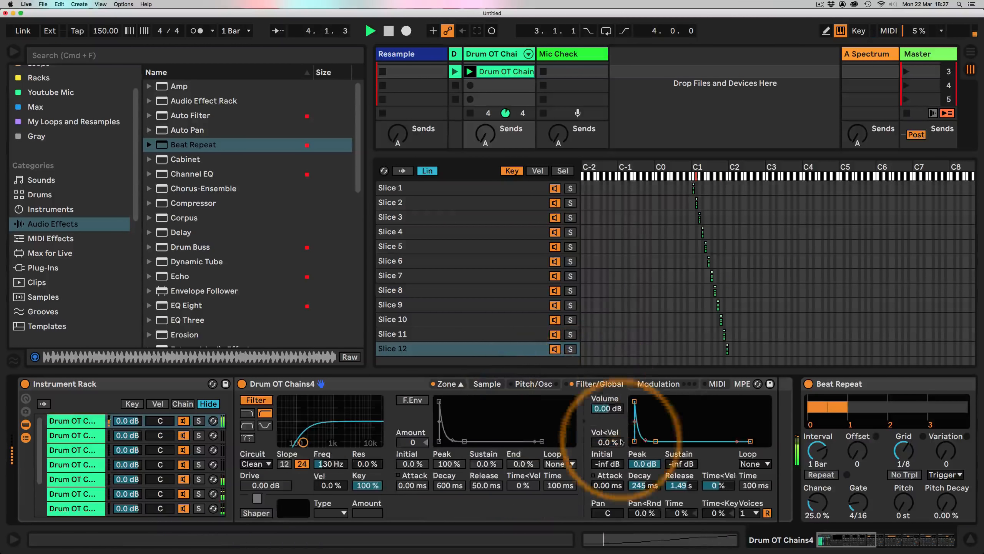
{"action": "left_click_drag", "start_coordinate": [658, 441], "coordinate": [660, 441]}
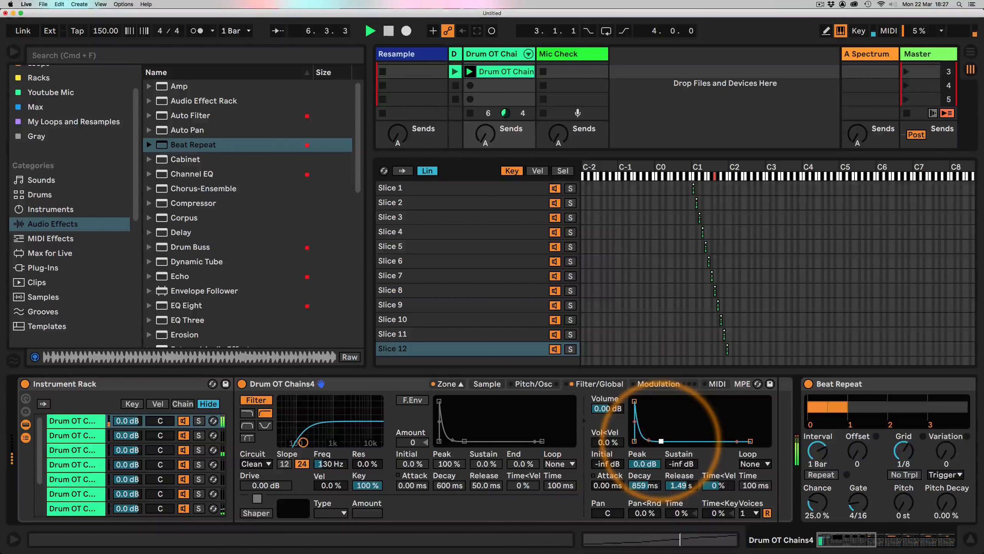
{"action": "left_click_drag", "start_coordinate": [661, 441], "coordinate": [660, 441]}
{"action": "left_click_drag", "start_coordinate": [661, 441], "coordinate": [660, 441]}
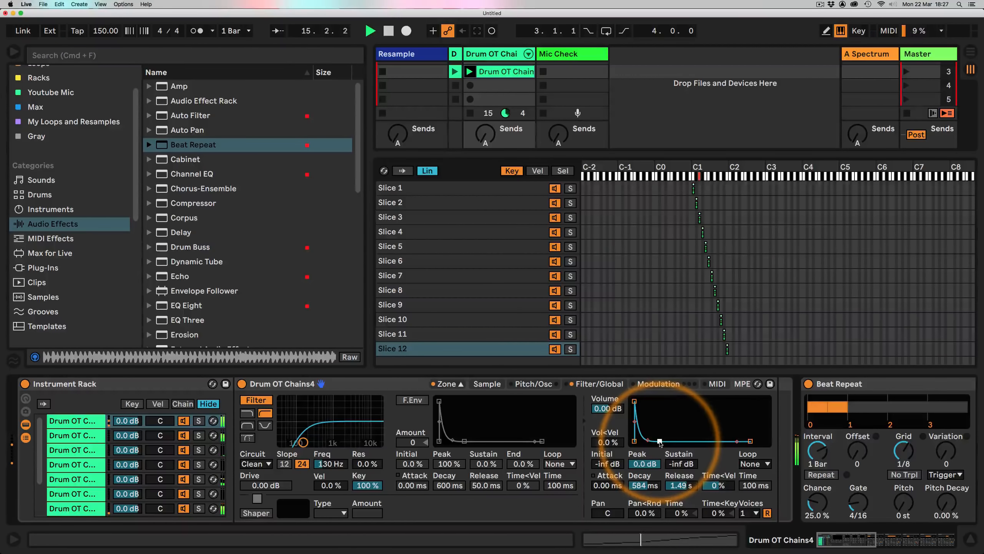
Step: Add a Drum Buss after the last Beat Repeat, turn on its compressor and set Transients to -1.00
{"action": "left_click_drag", "start_coordinate": [835, 541], "coordinate": [918, 539]}
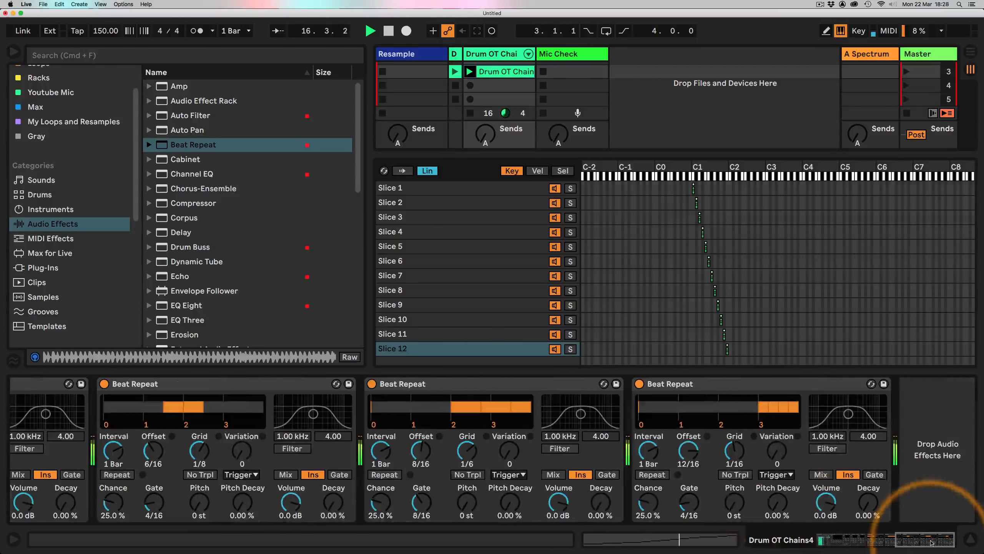
{"action": "left_click_drag", "start_coordinate": [178, 251], "coordinate": [916, 423]}
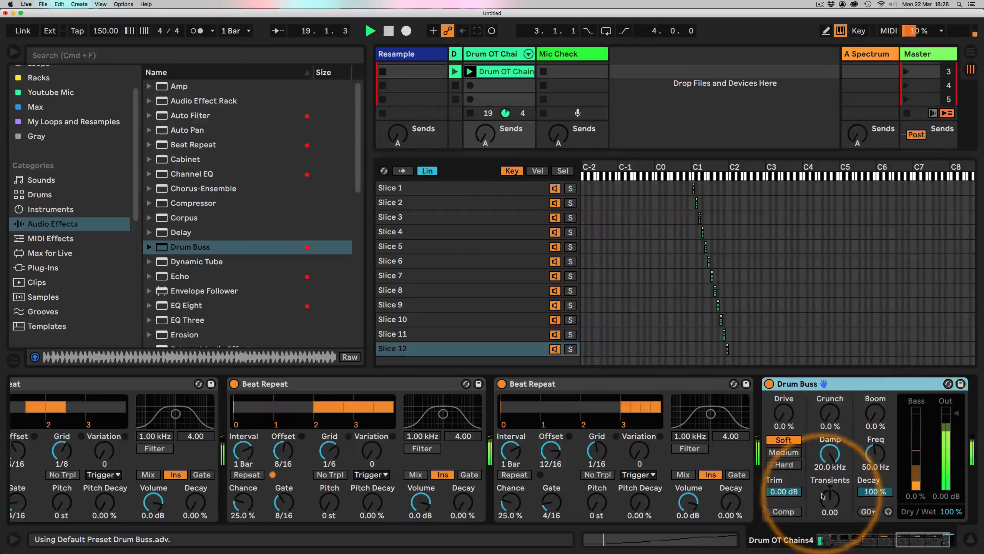
{"action": "left_click", "coordinate": [785, 511]}
{"action": "left_click_drag", "start_coordinate": [830, 497], "coordinate": [826, 502]}
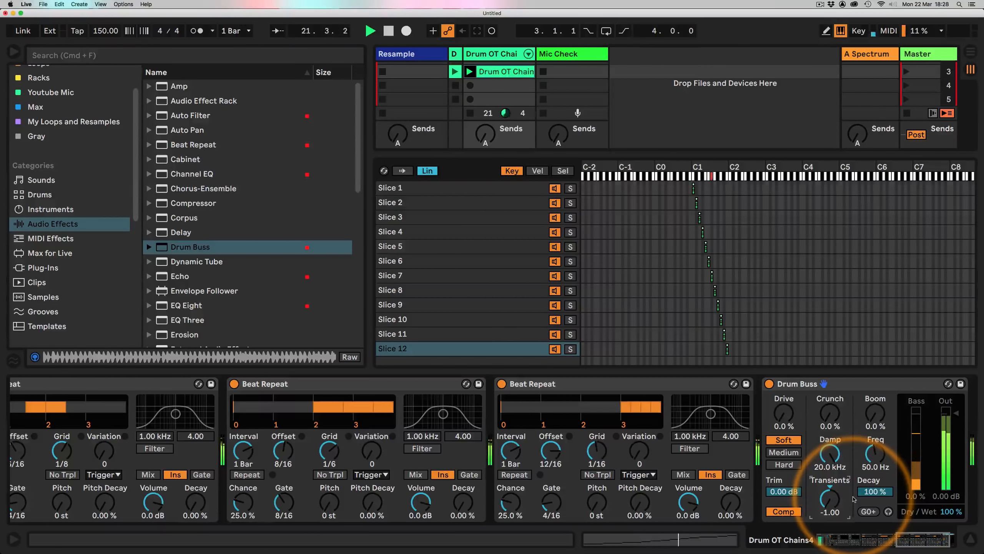
Step: Lengthen the first Sampler chain's volume envelope decay to 1.86 s, stop playback and narrow the browser
{"action": "left_click", "coordinate": [459, 289]}
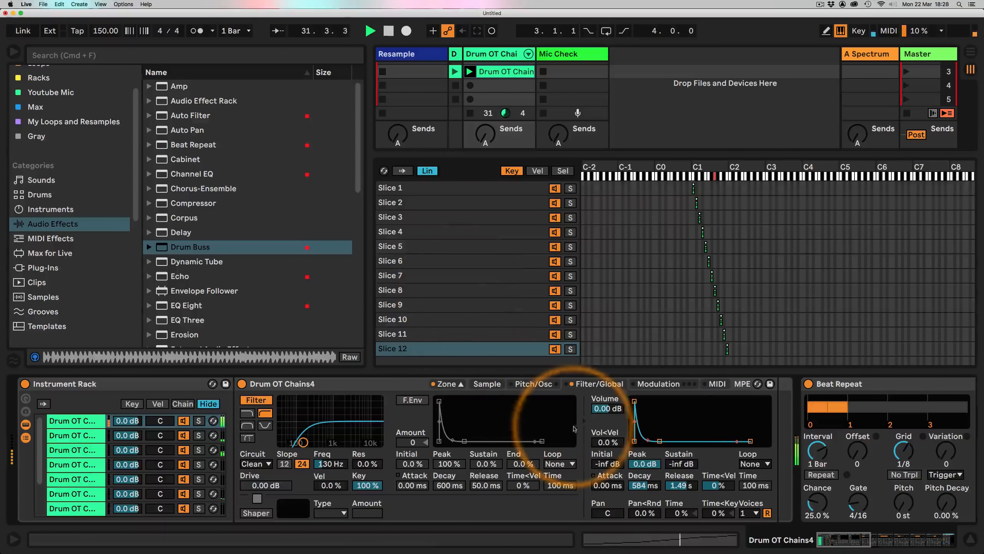
{"action": "left_click_drag", "start_coordinate": [659, 441], "coordinate": [664, 441]}
{"action": "key", "text": "space"}
{"action": "left_click_drag", "start_coordinate": [370, 302], "coordinate": [215, 303]}
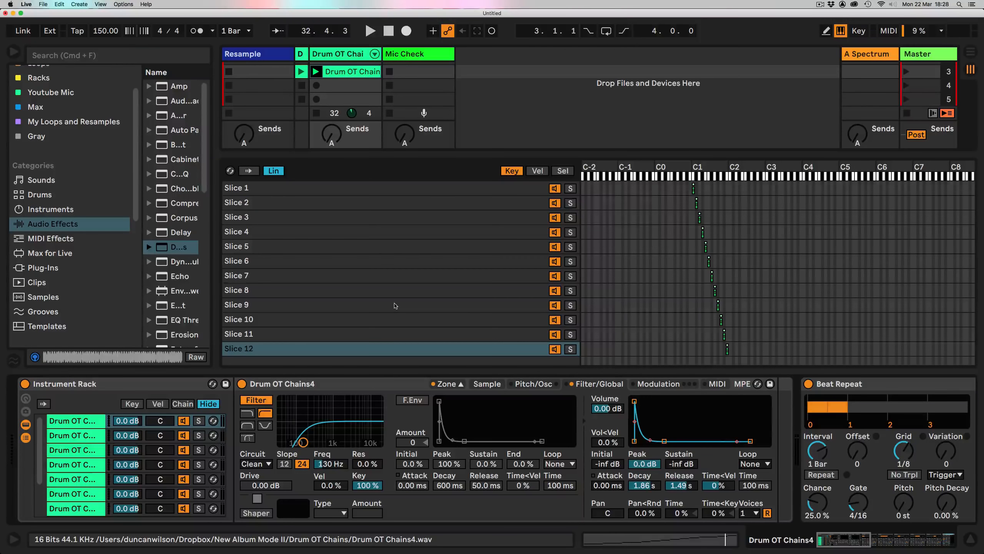